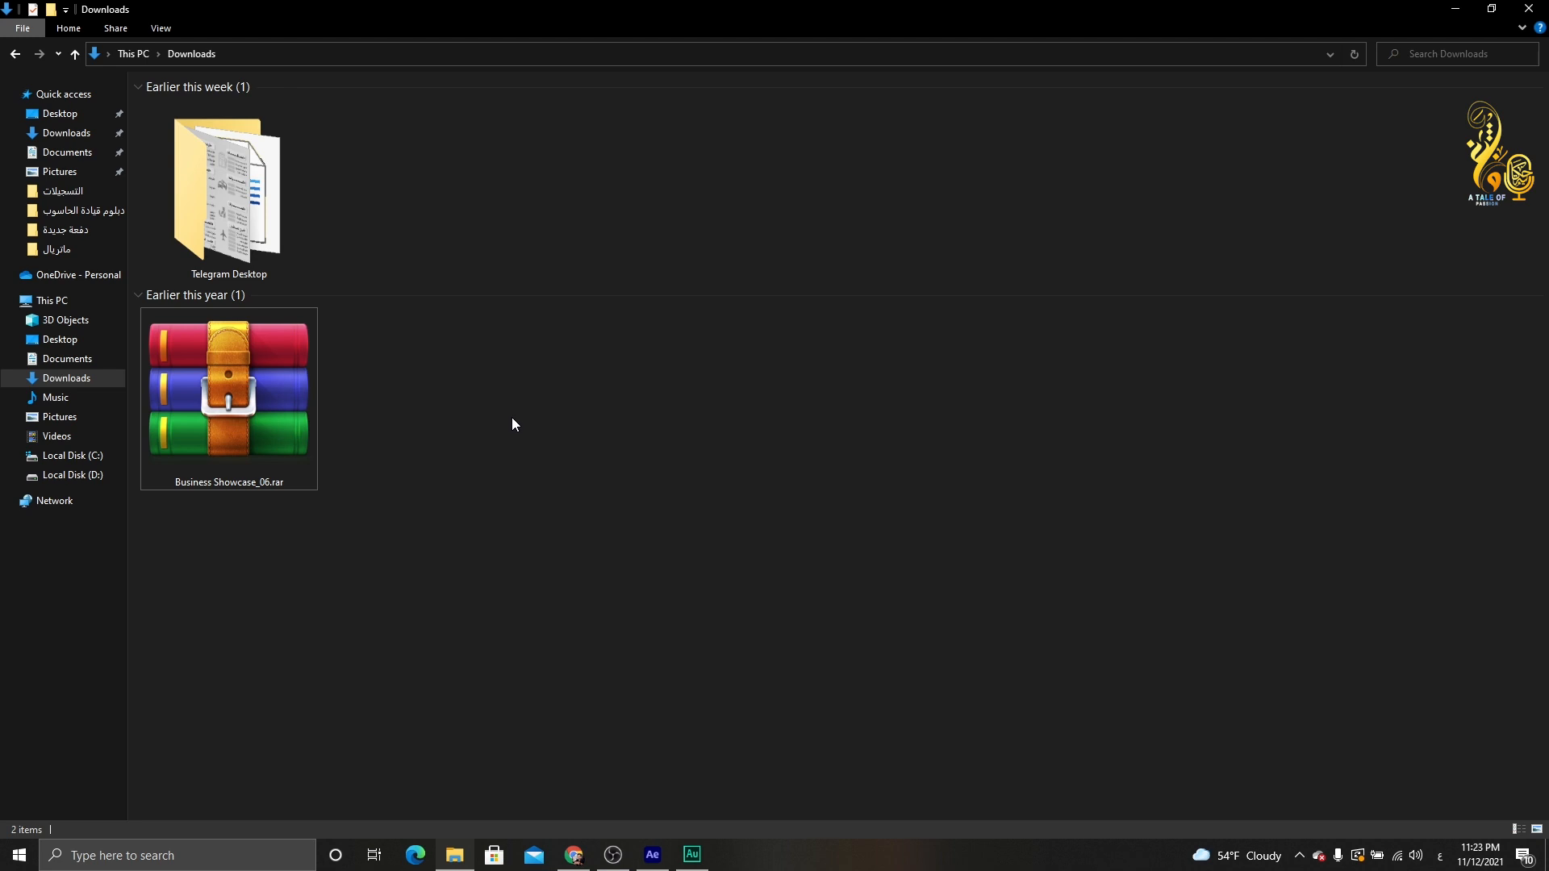
- Extract the Business Showcase_06 archive and view the inner folder as extra-large icons
click(217, 386)
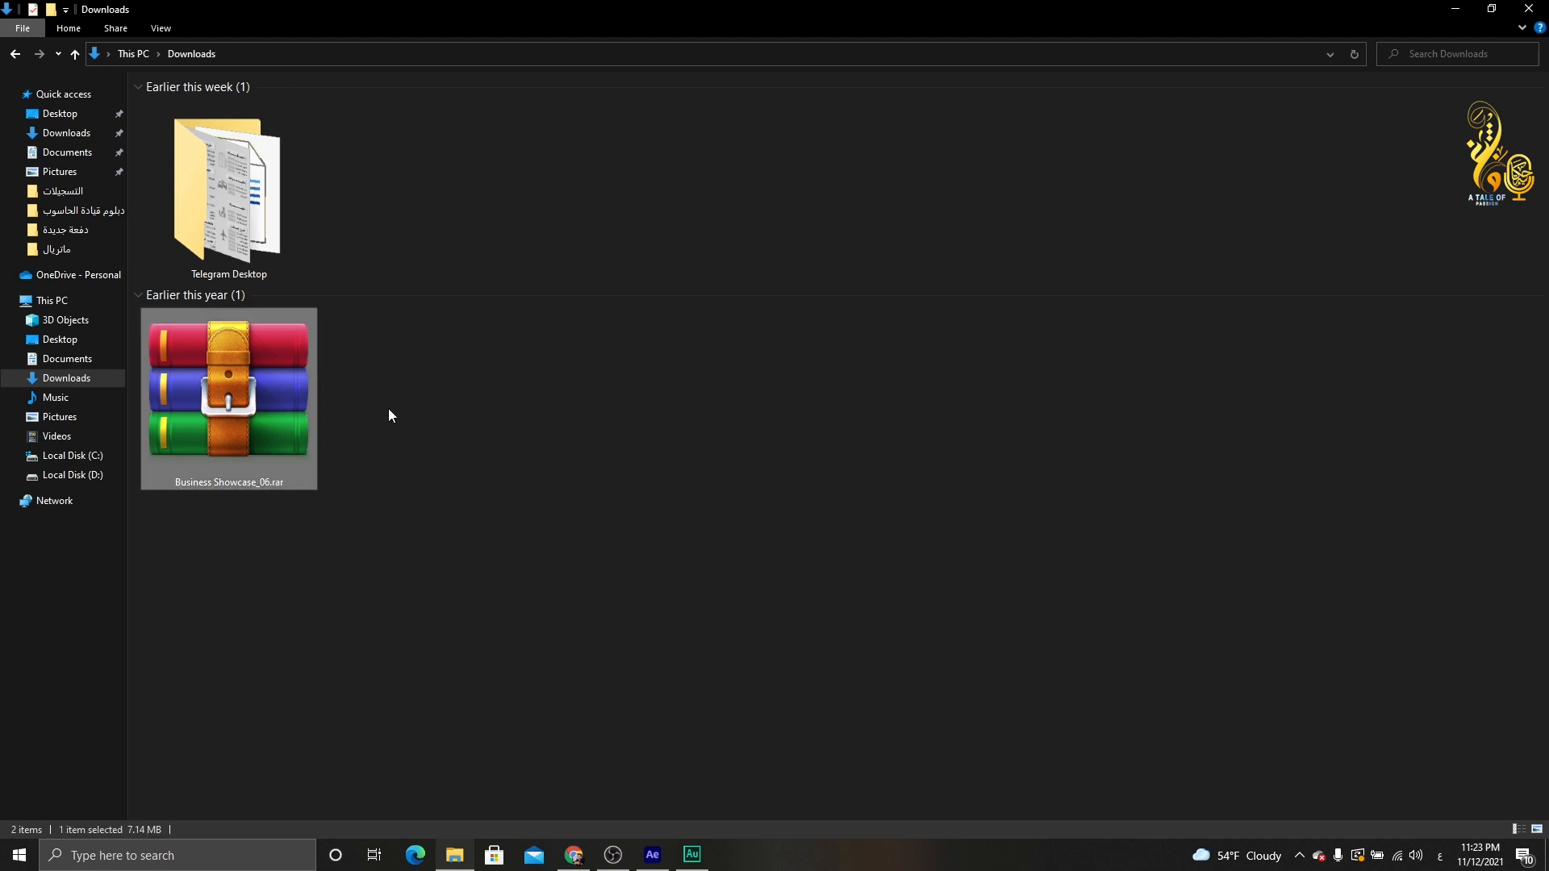
right_click(289, 400)
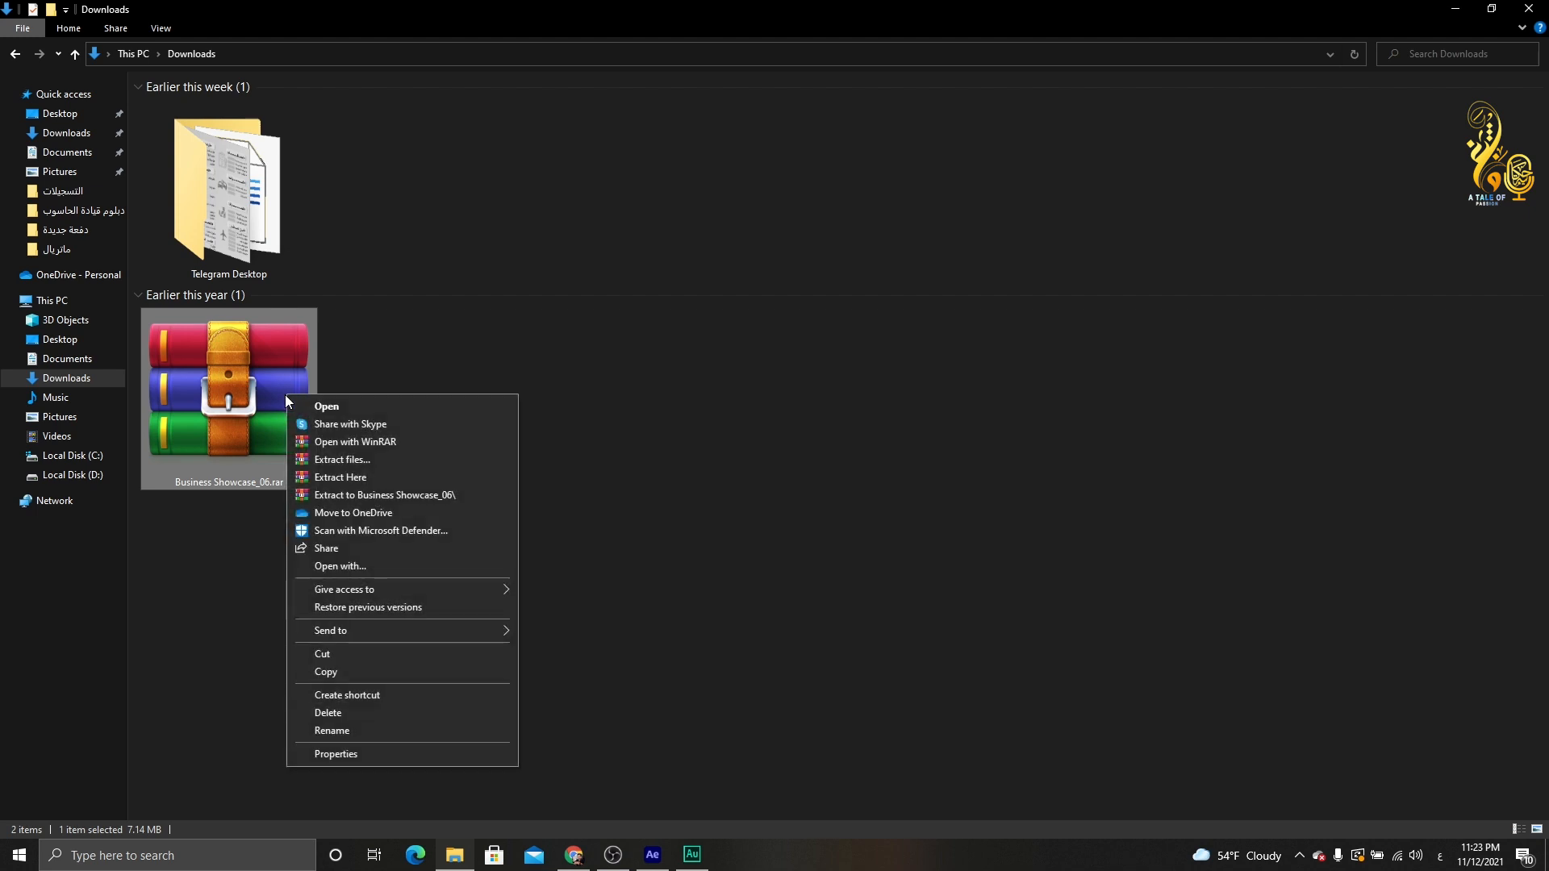
click(328, 496)
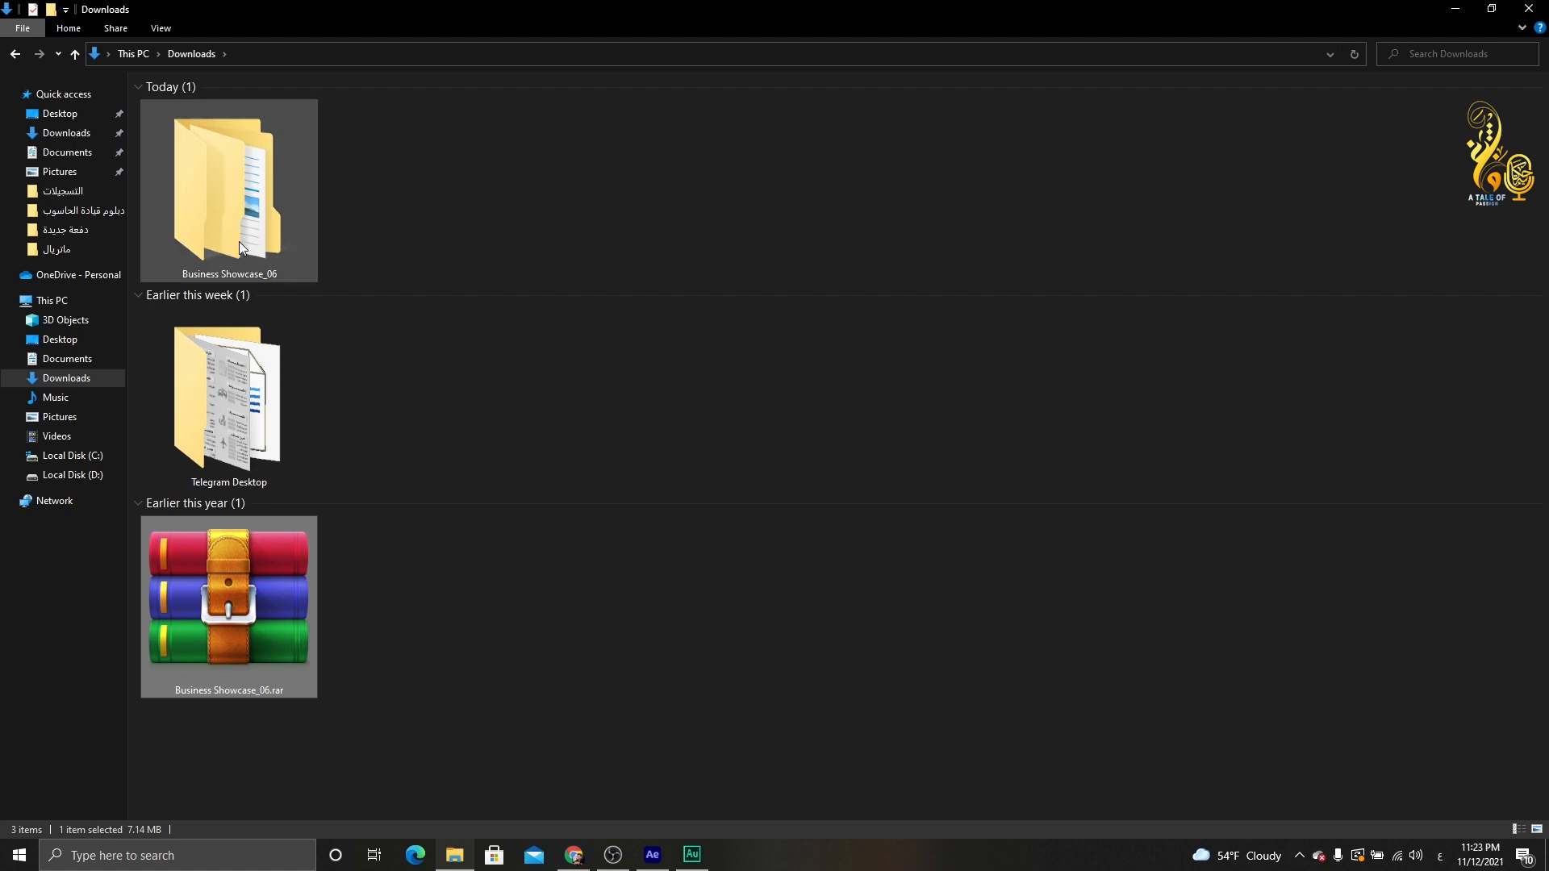
double_click(245, 191)
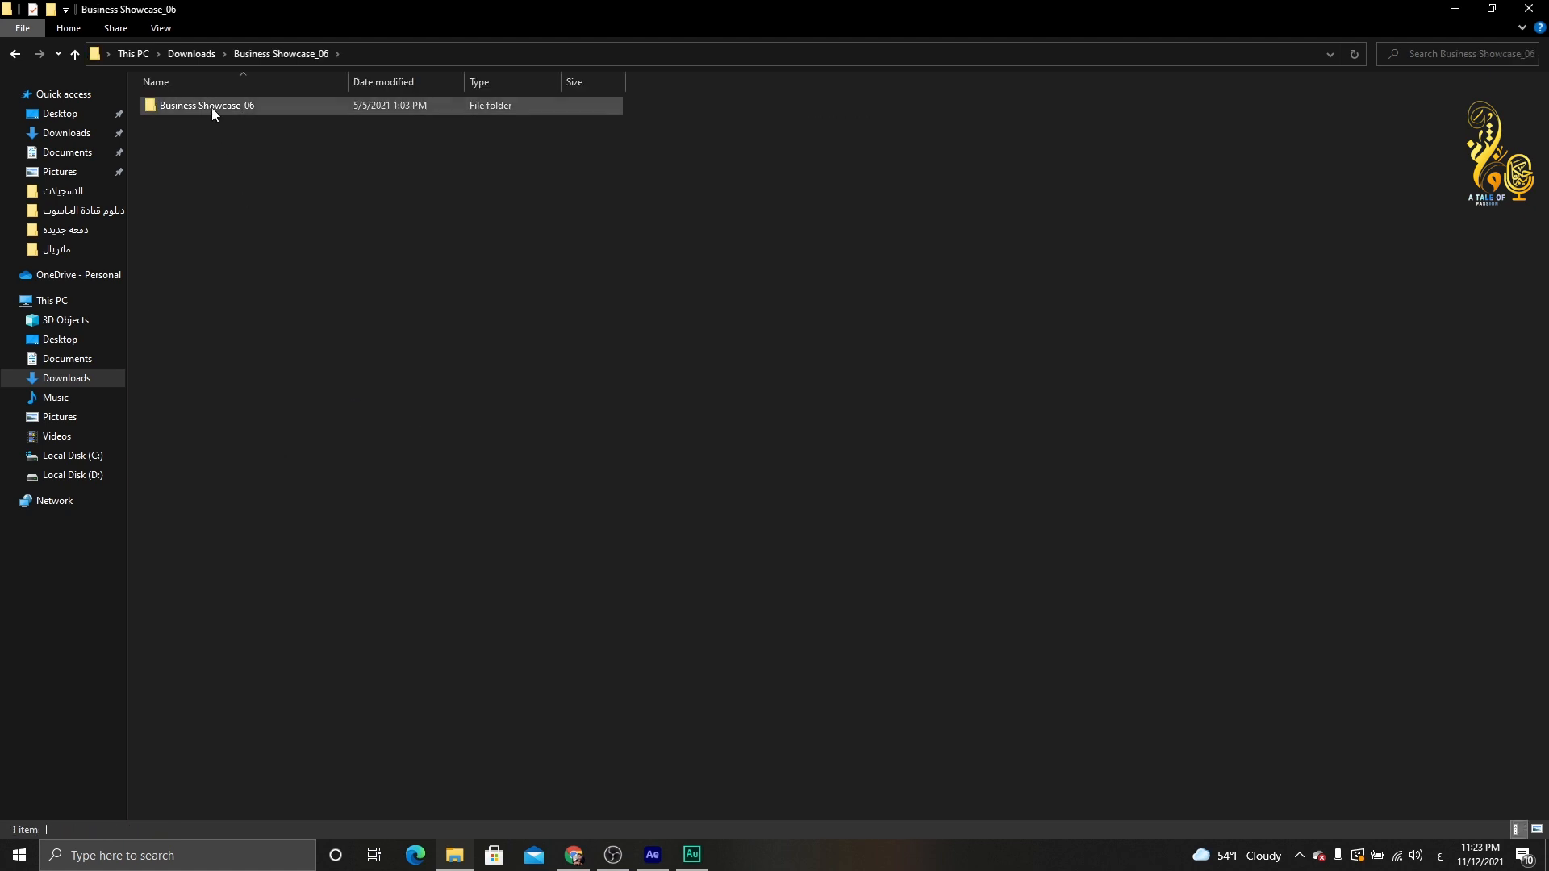
double_click(213, 112)
right_click(239, 195)
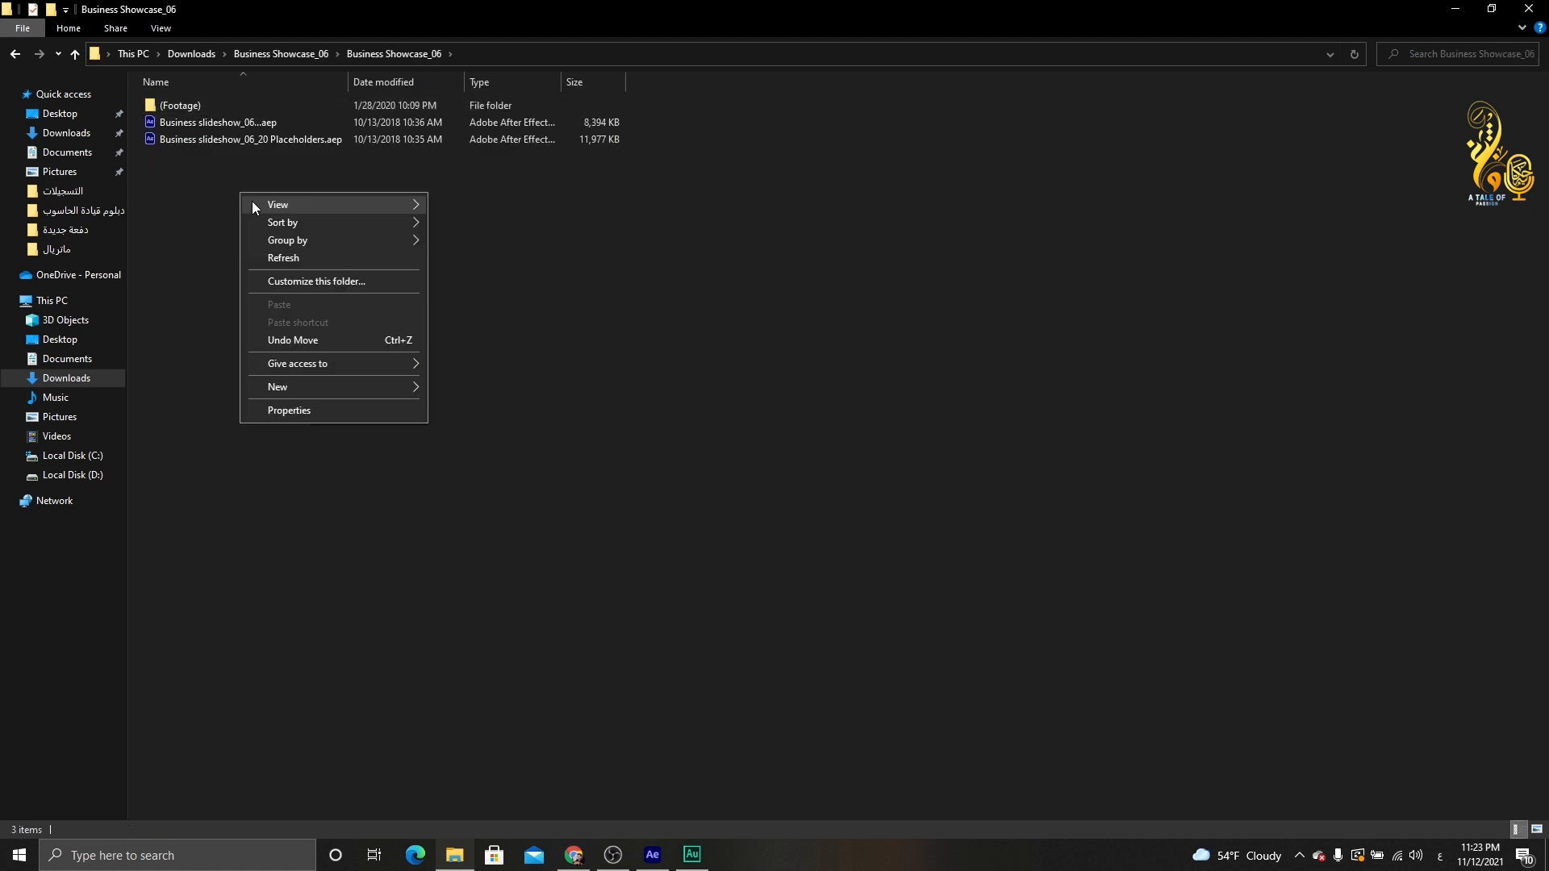
click(218, 202)
- Open the first Business Showcase_06 AEP project in After Effects
click(264, 232)
click(439, 249)
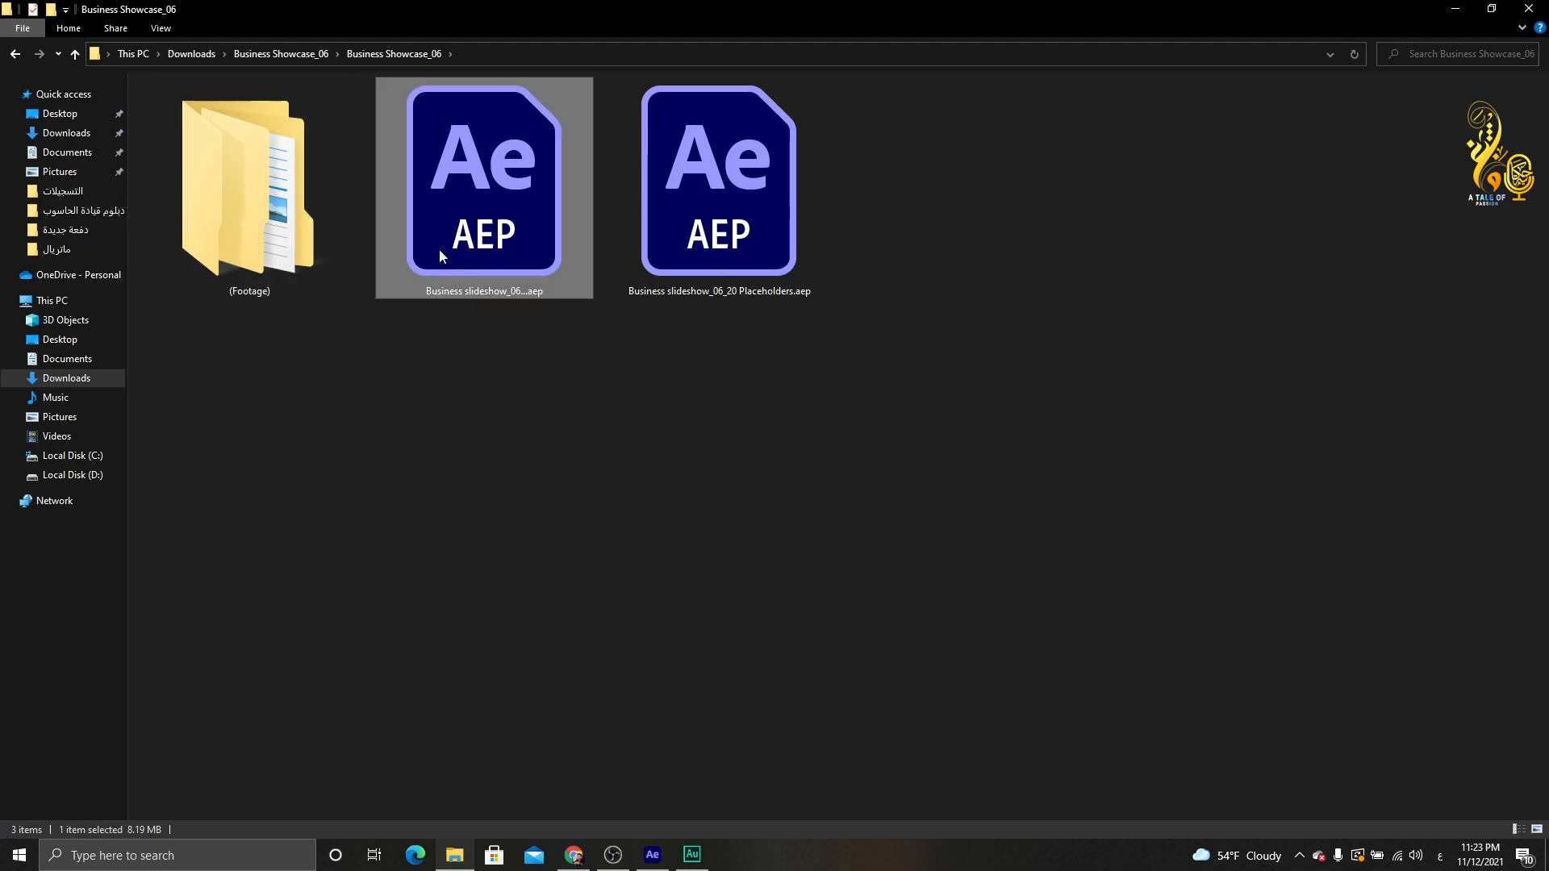
click(706, 257)
click(507, 375)
double_click(487, 266)
- Dismiss the project conversion warning and accept the missing-font substitution
click(940, 462)
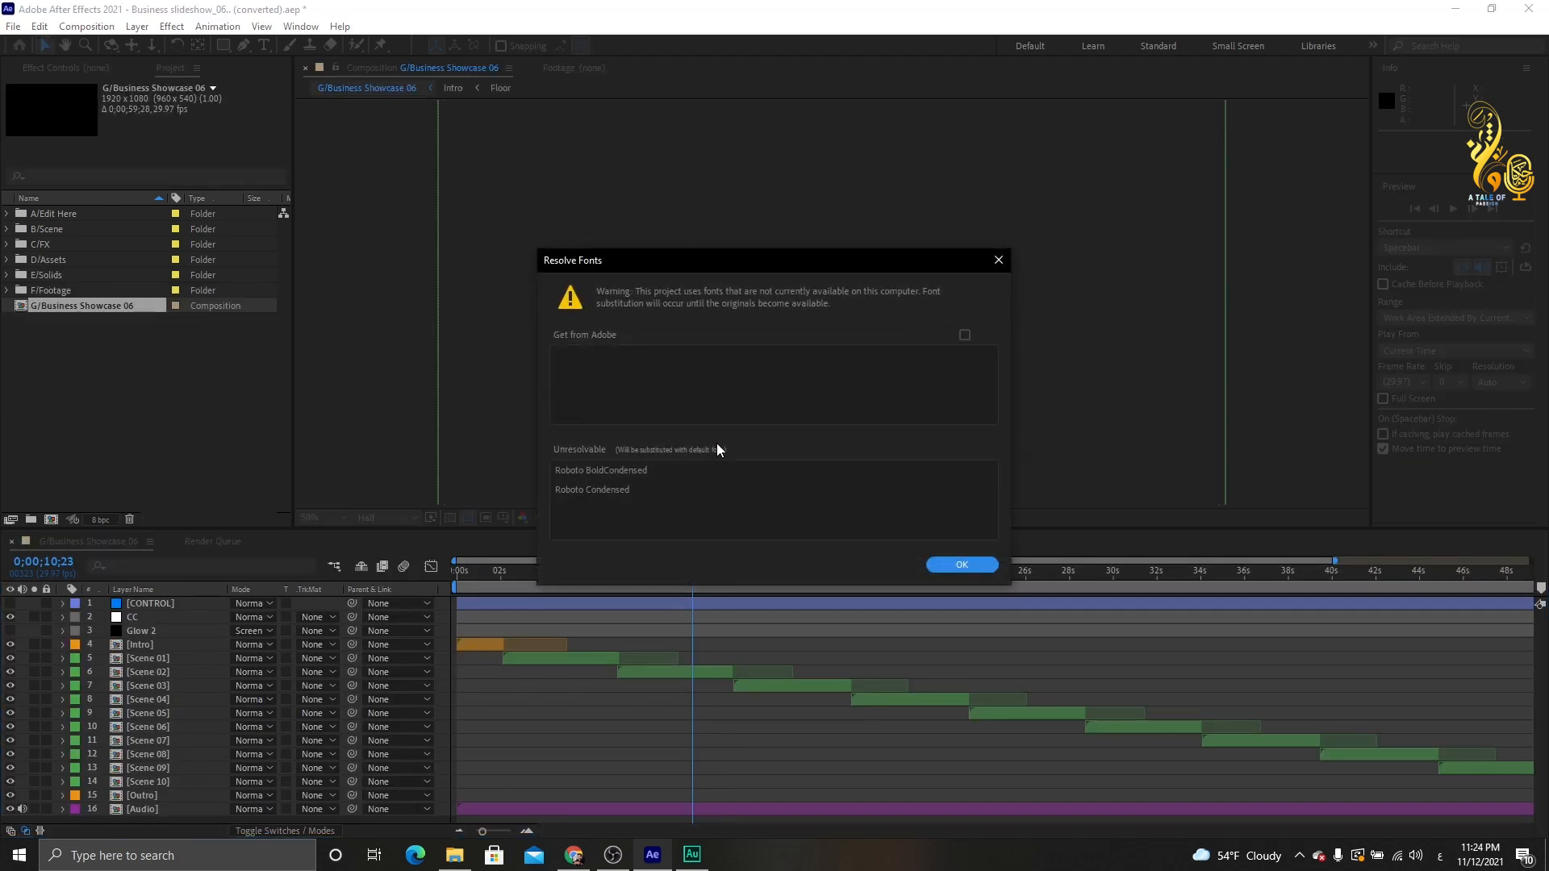
click(960, 565)
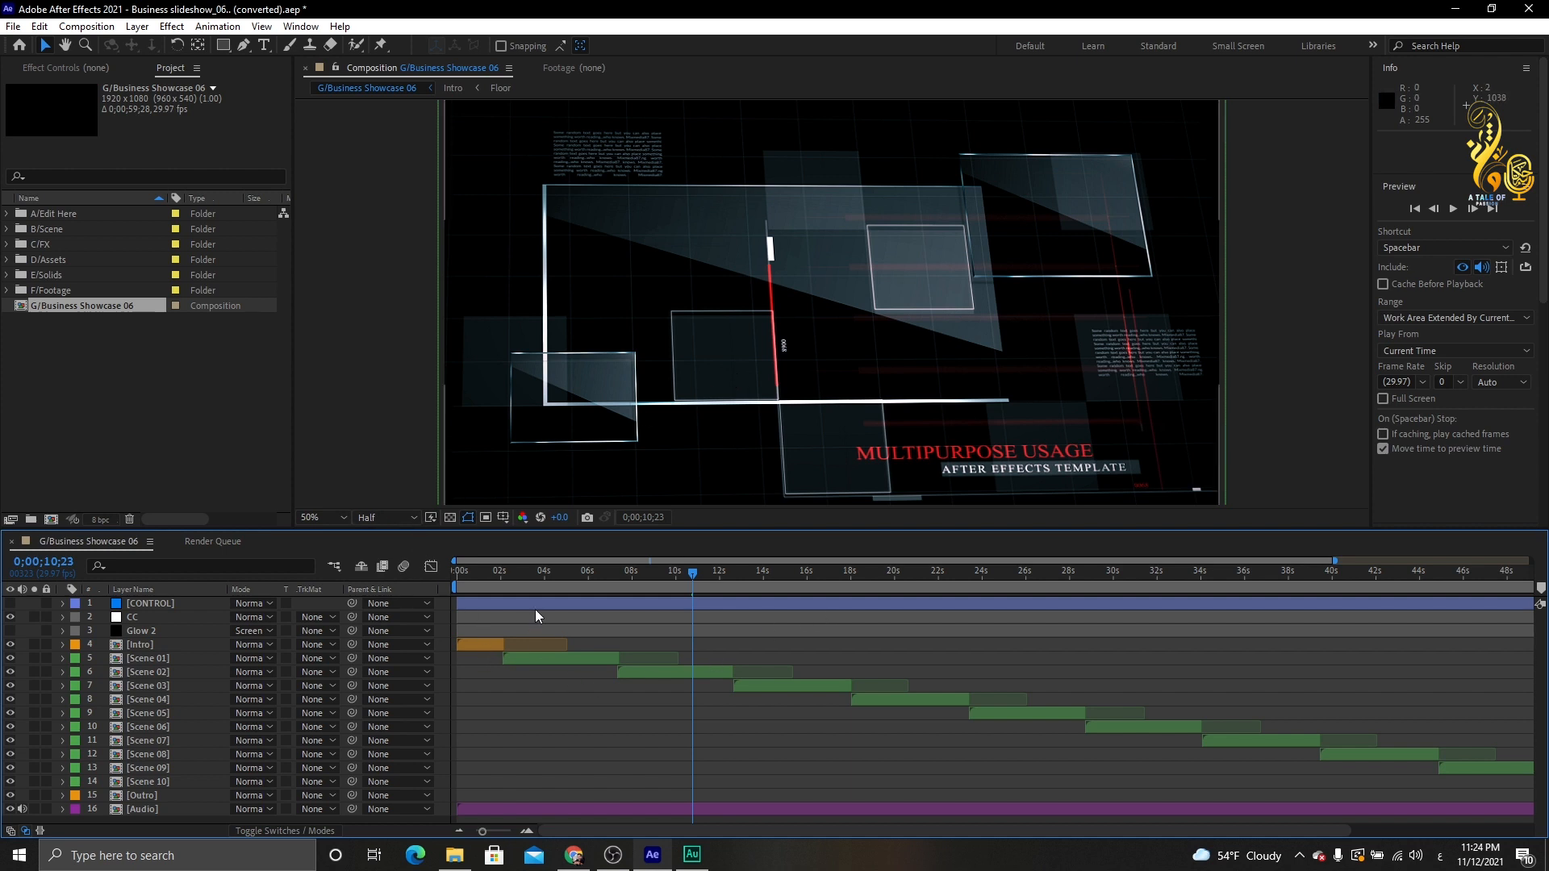
click(489, 650)
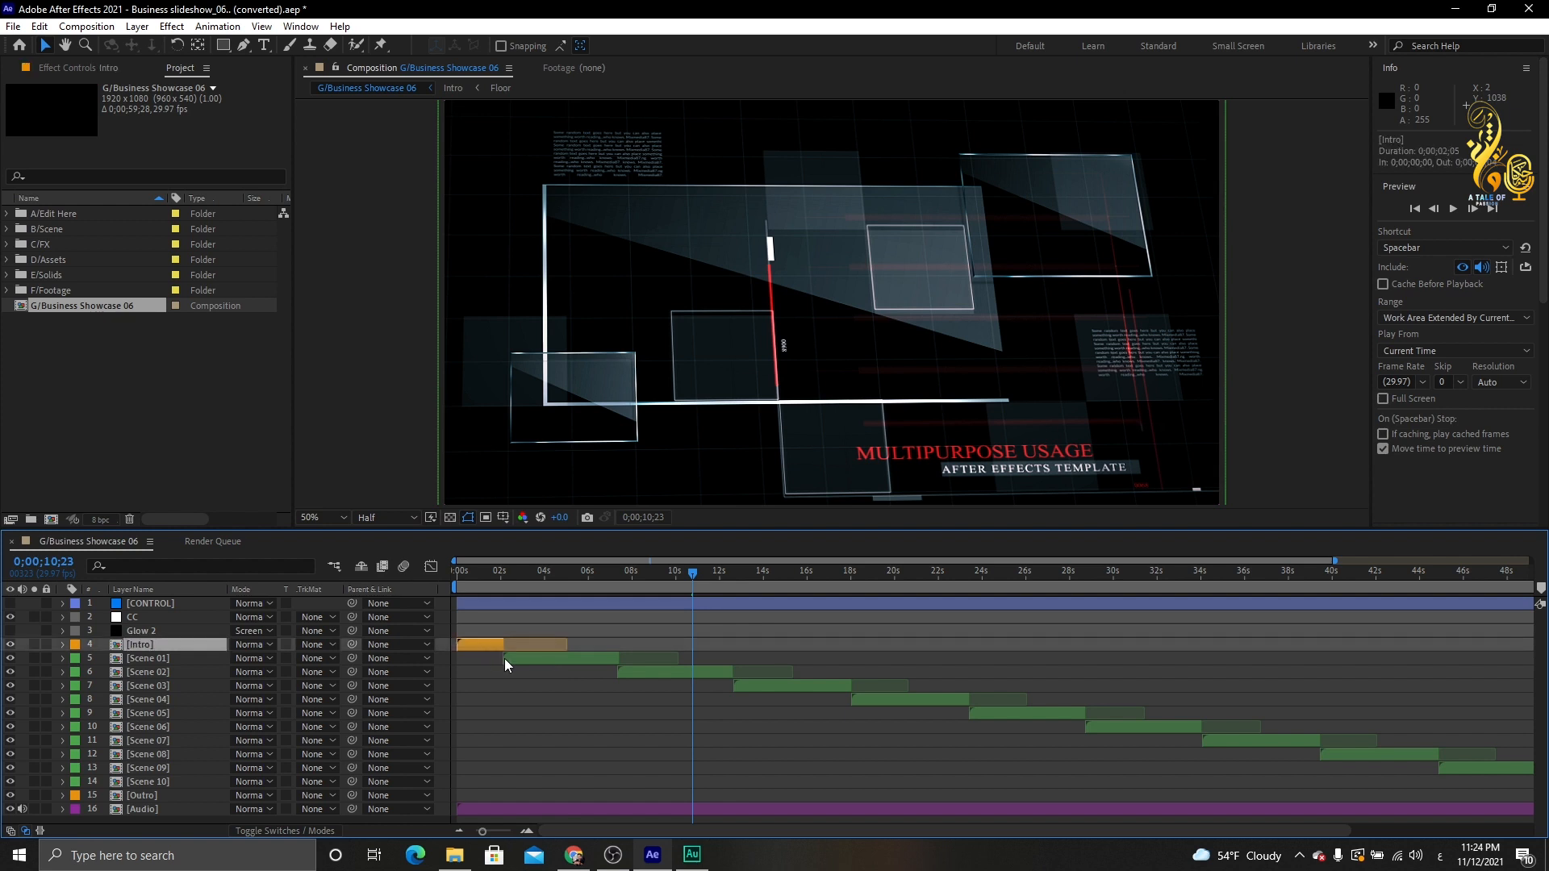
click(479, 574)
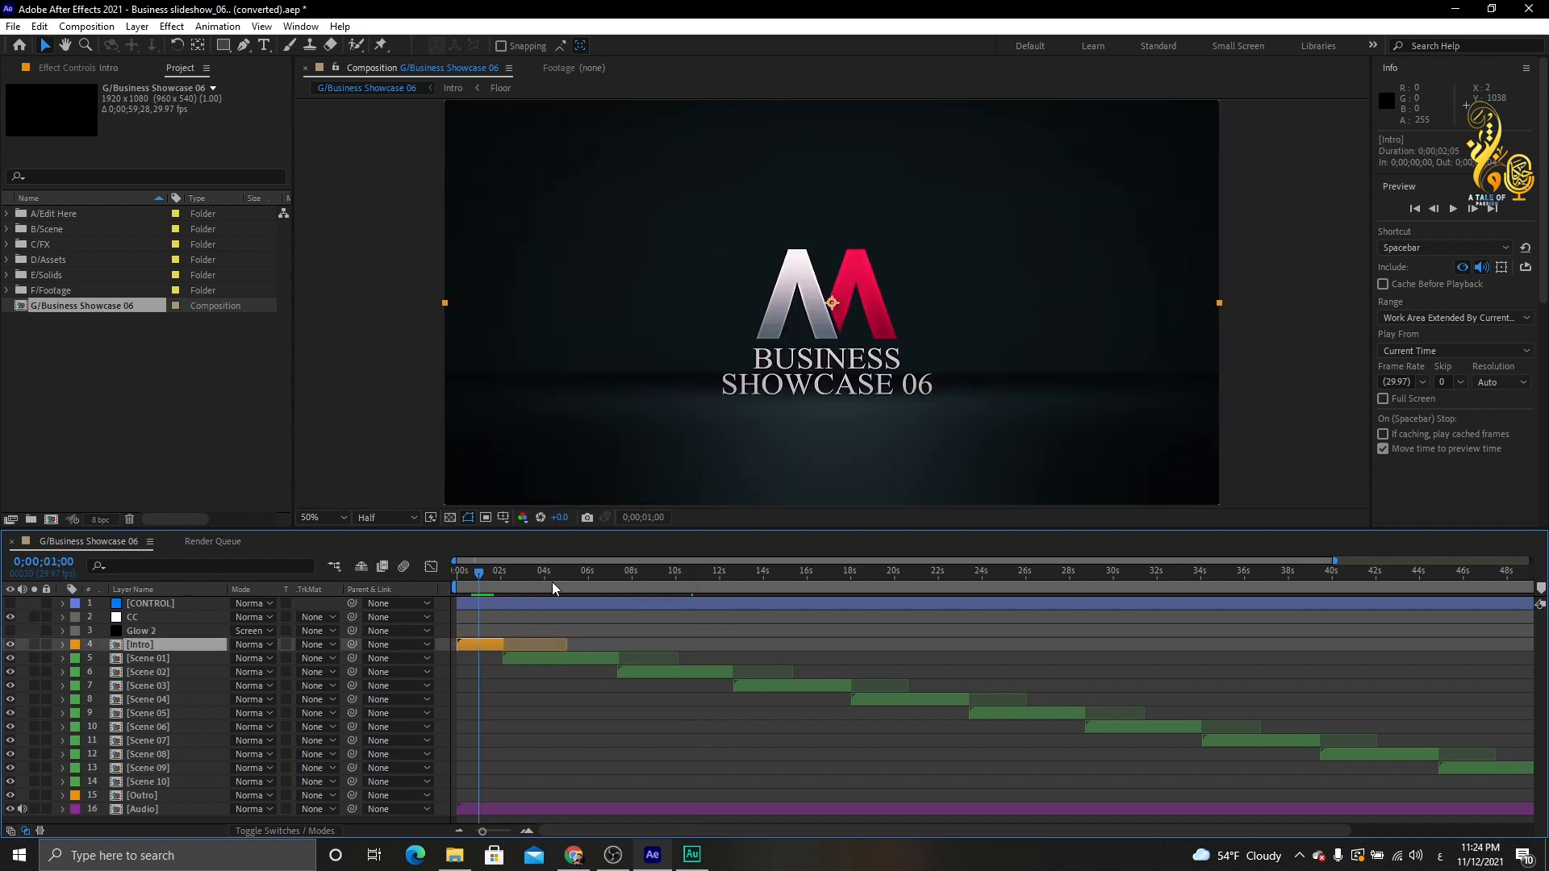
click(556, 583)
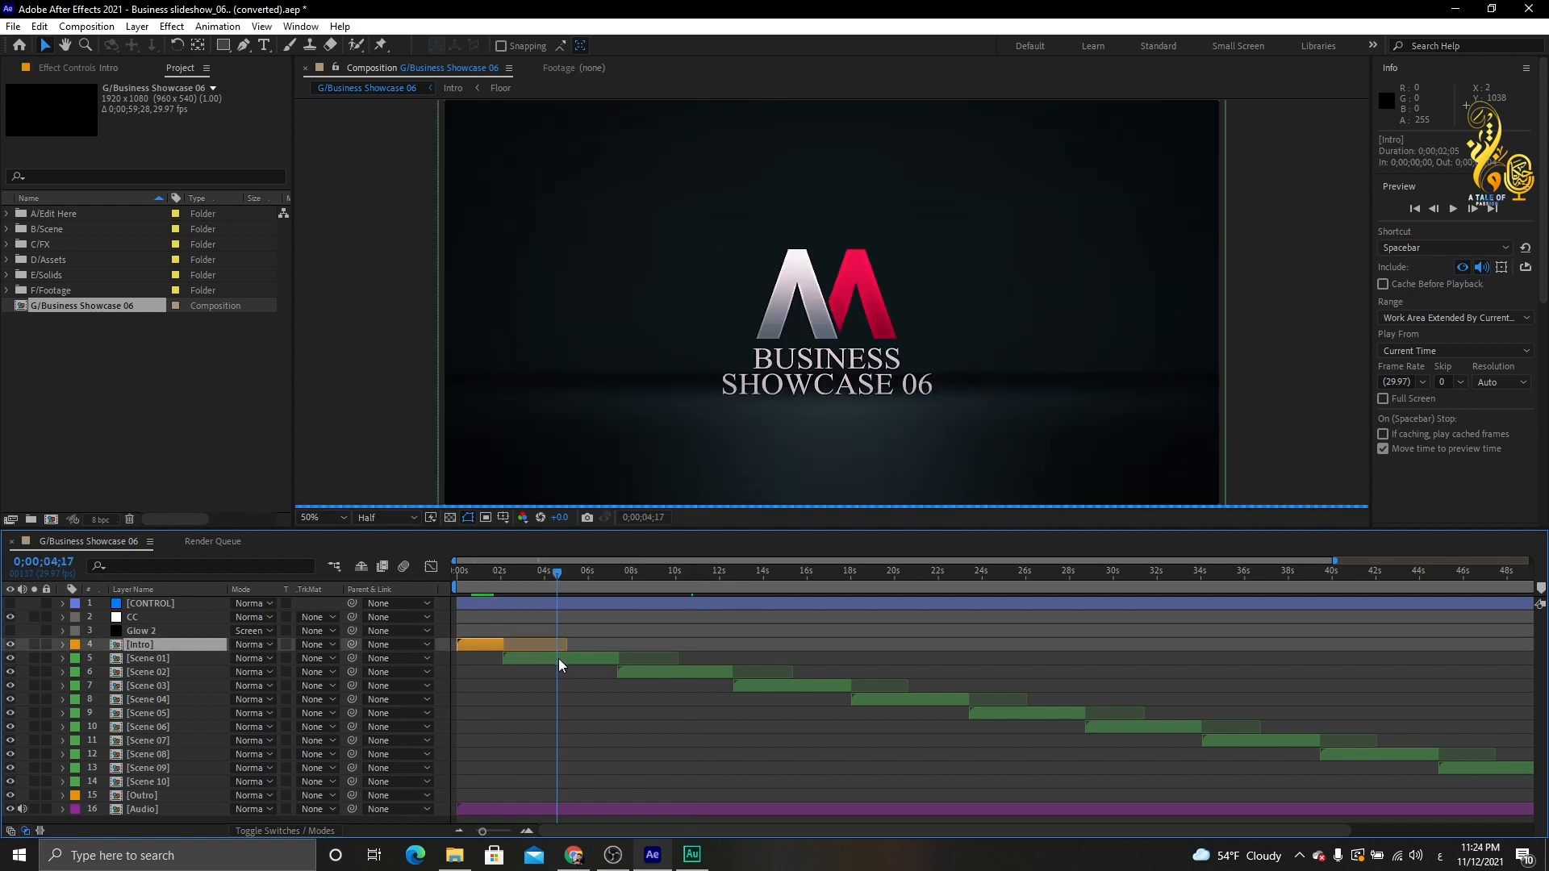
key(ctrl+Down)
click(669, 580)
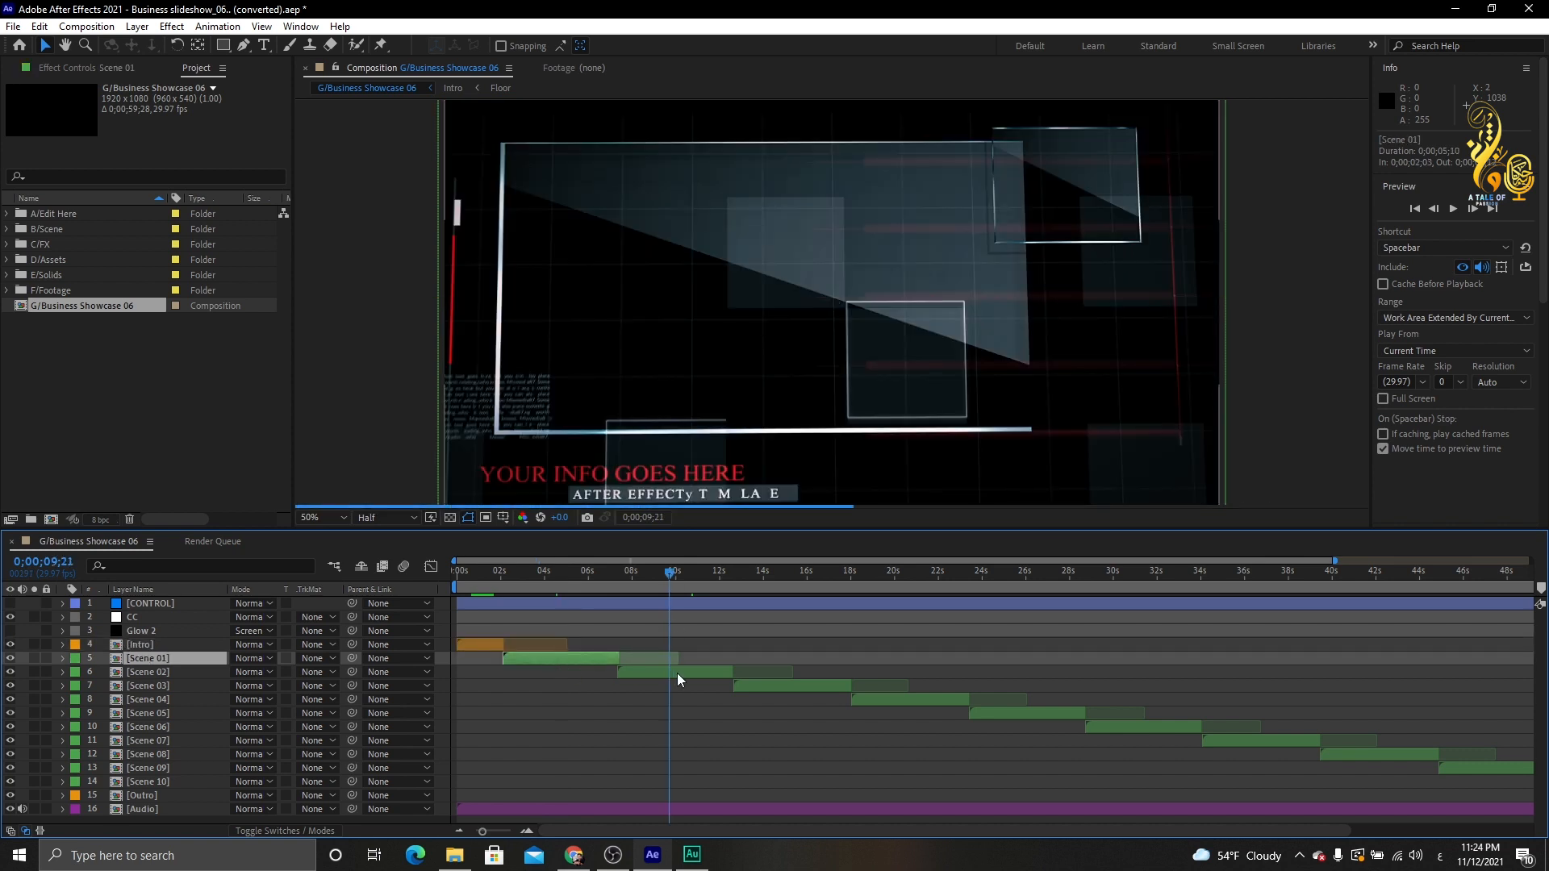
key(ctrl+Down)
click(765, 579)
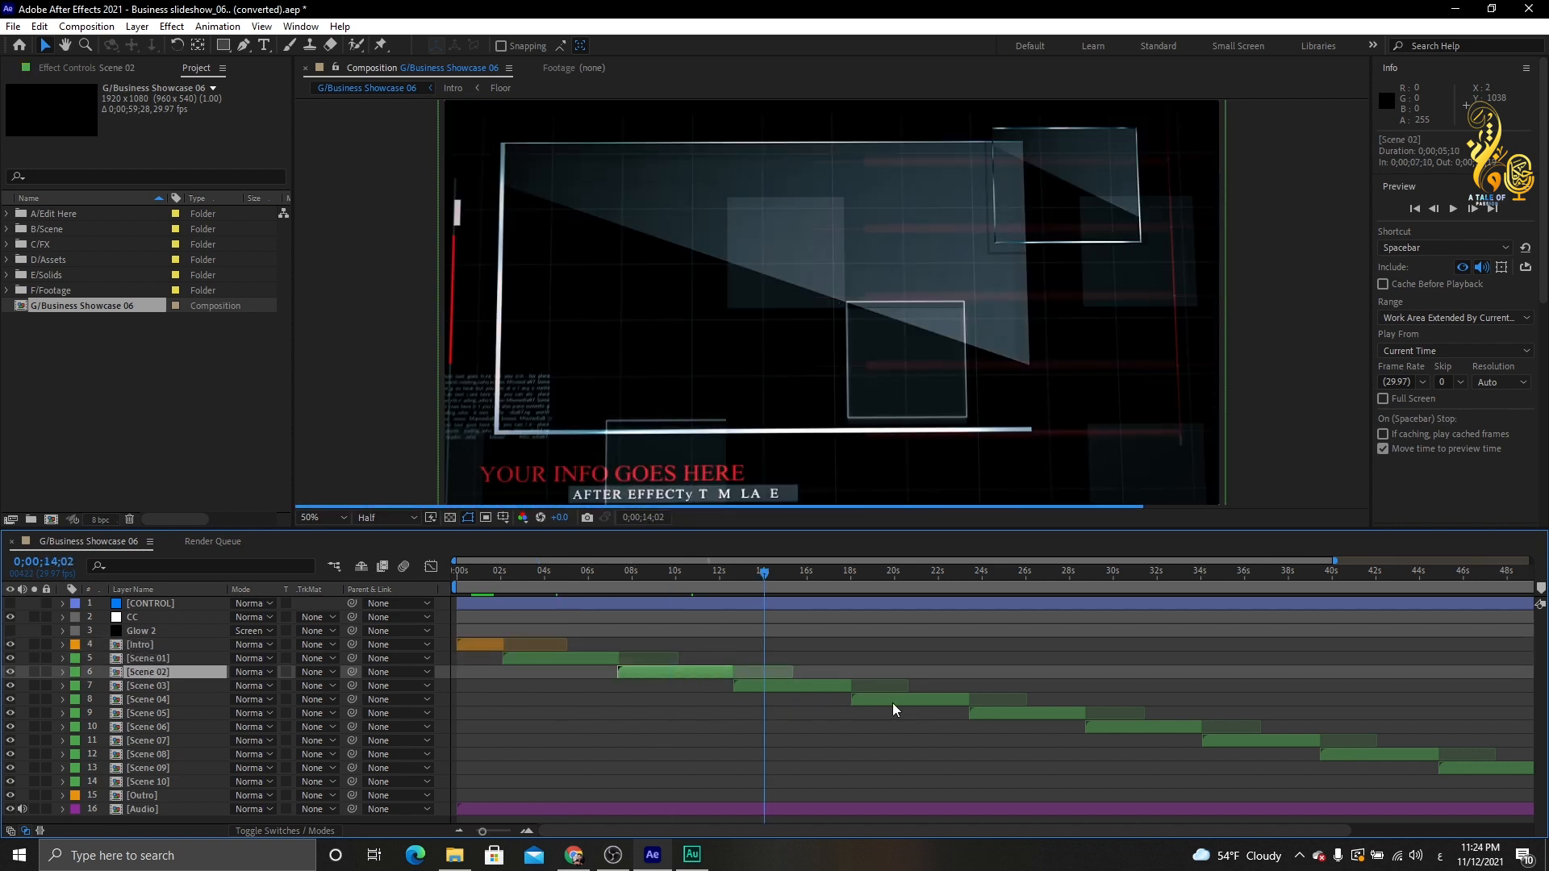
click(892, 702)
click(1026, 714)
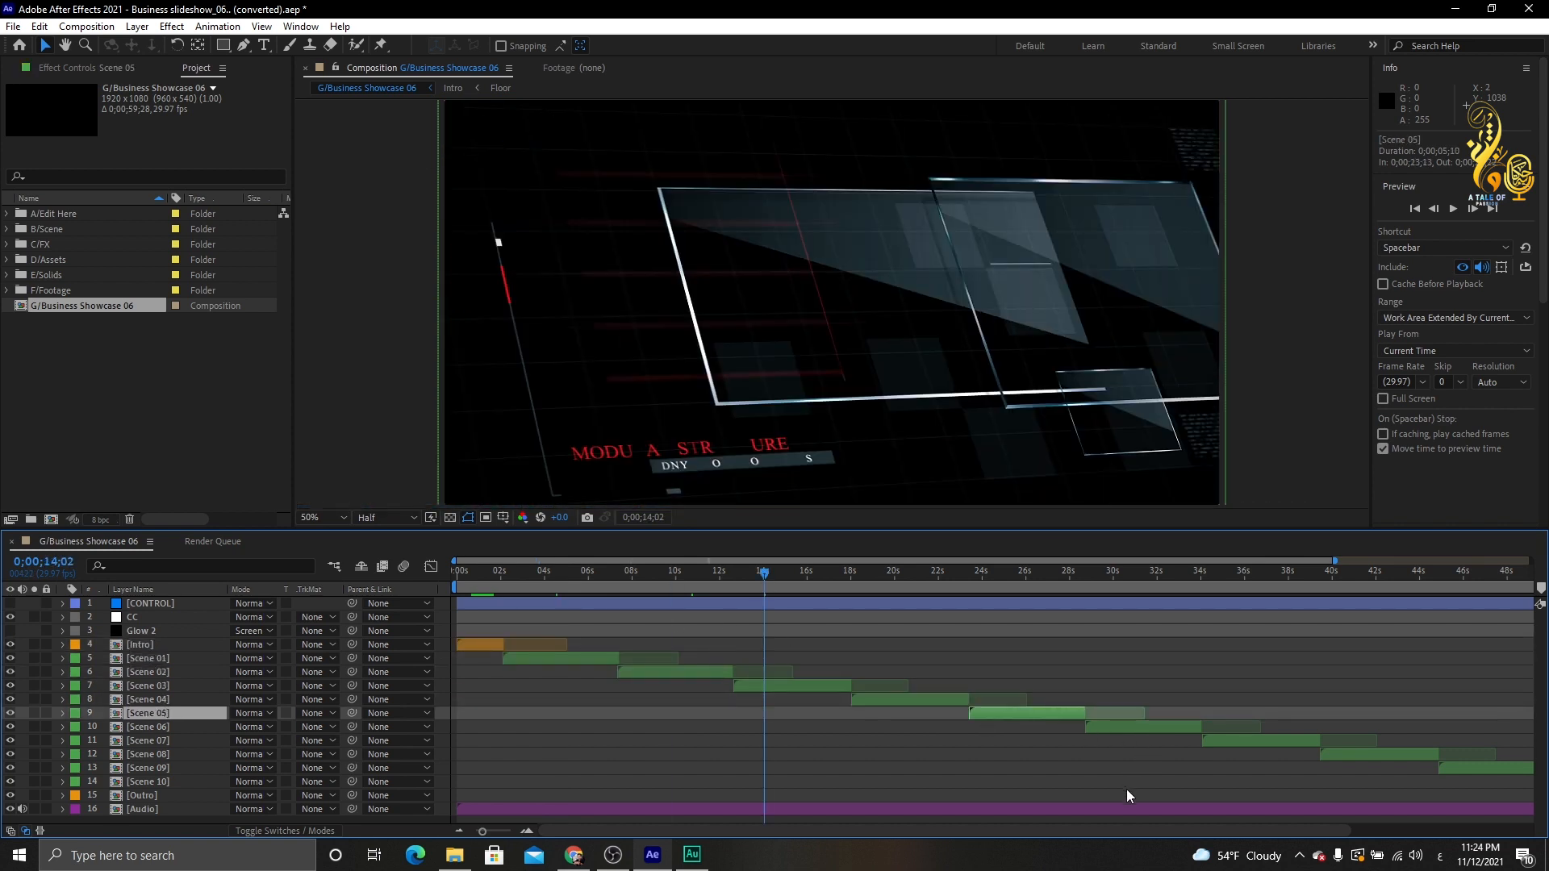
click(597, 810)
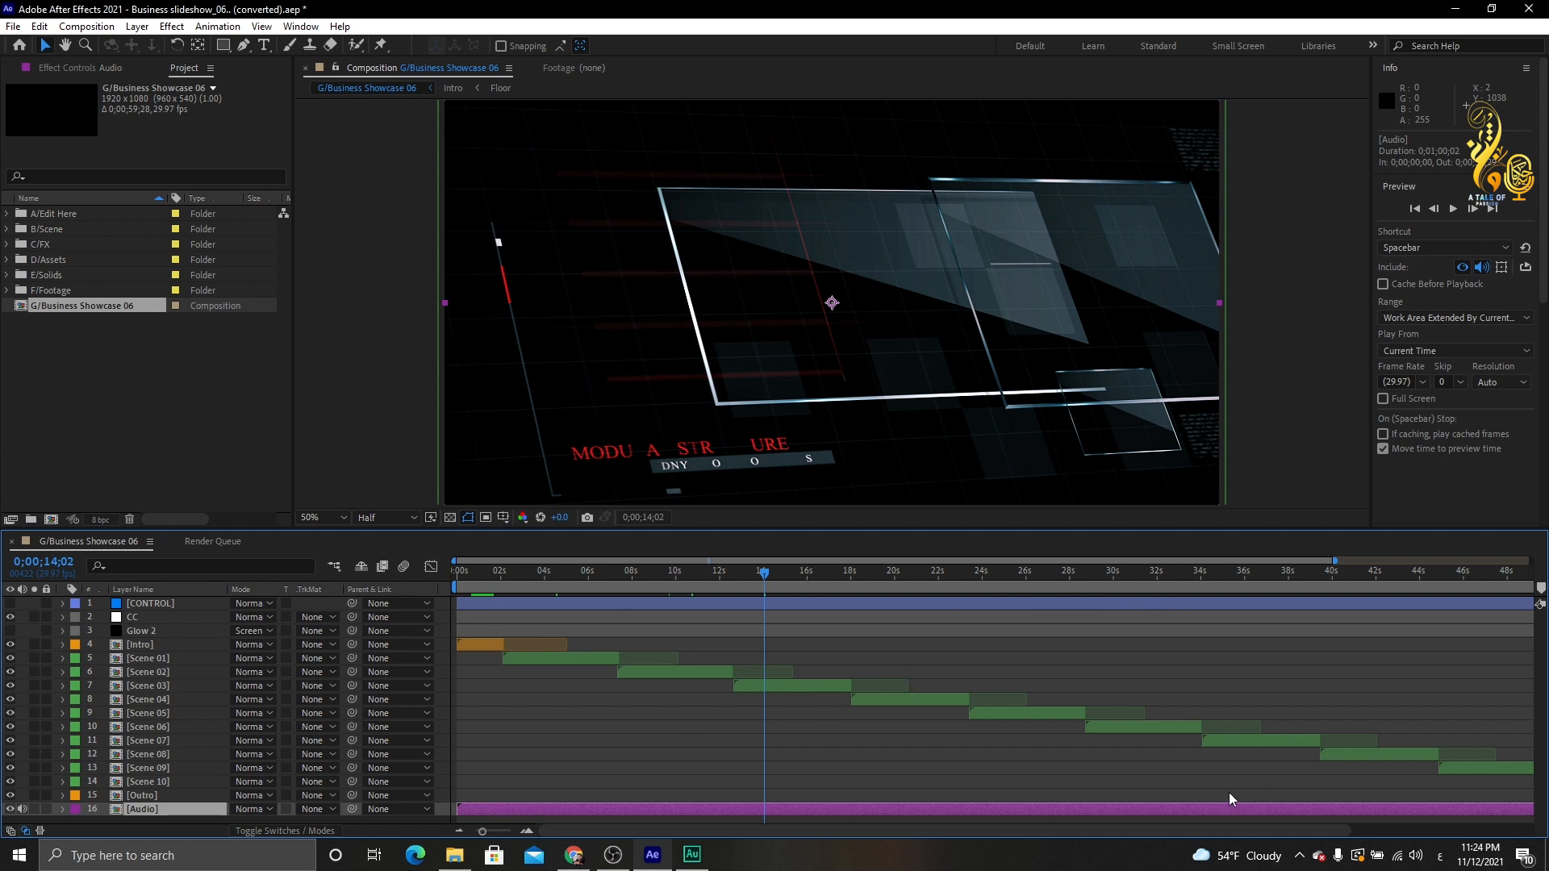
drag(1162, 833, 1343, 832)
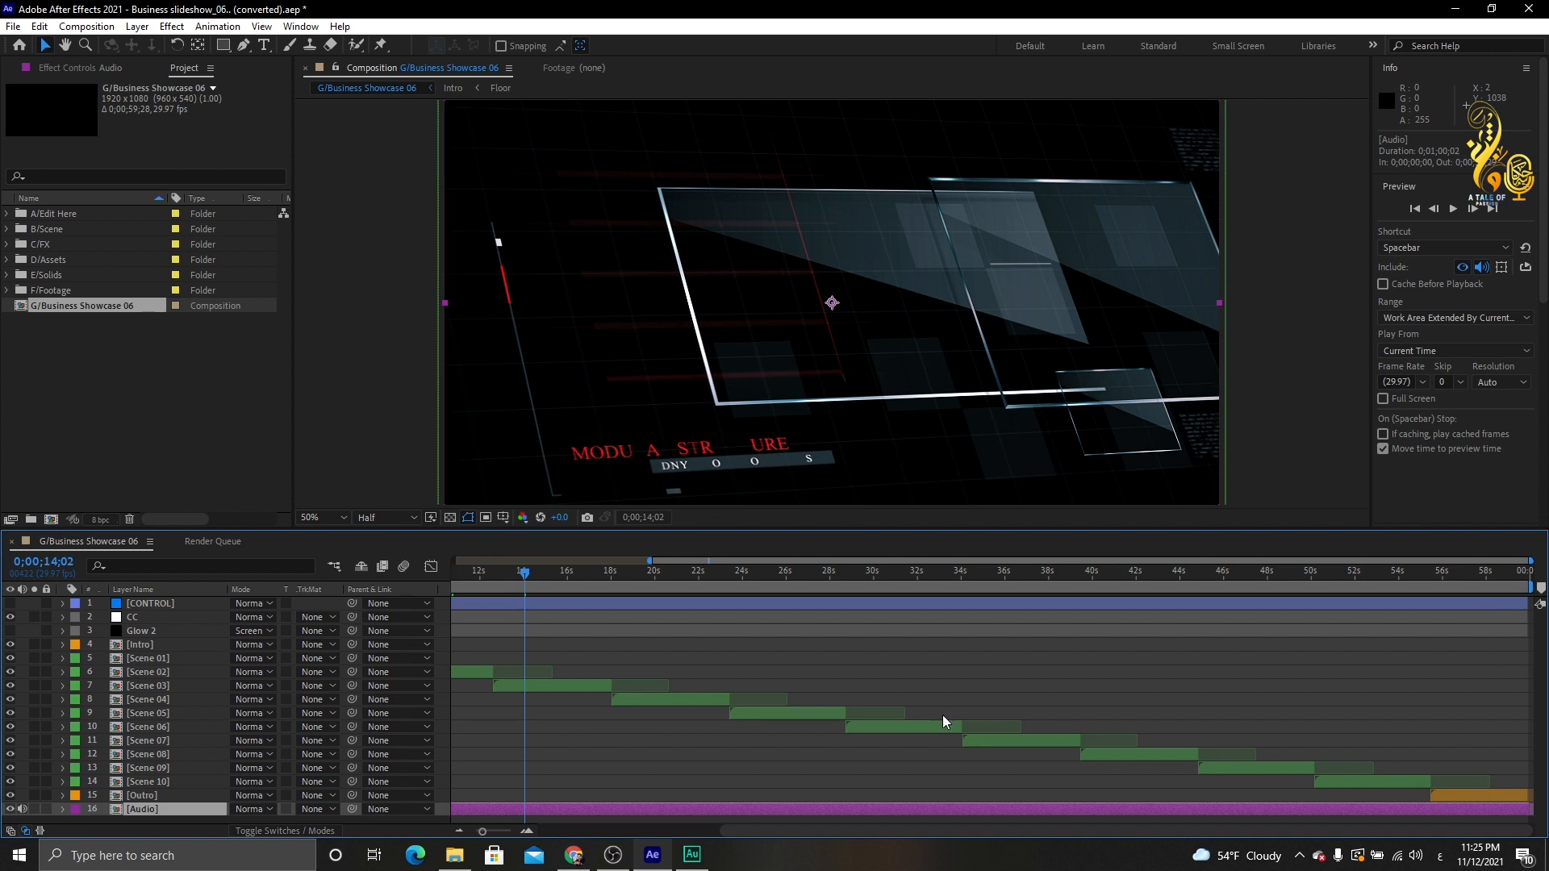
double_click(617, 810)
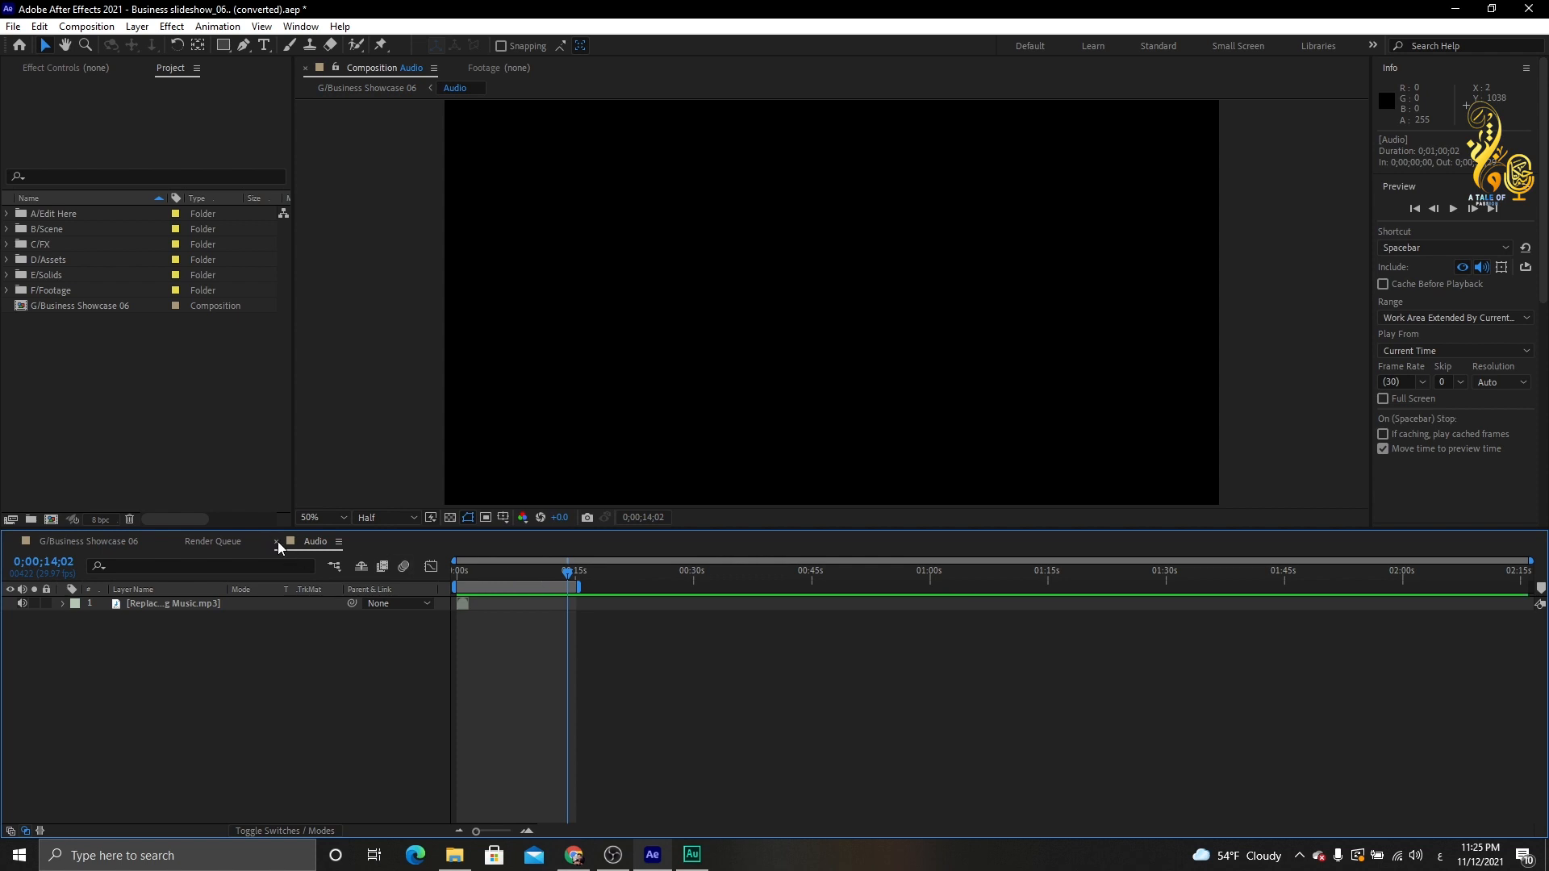
click(277, 542)
click(97, 547)
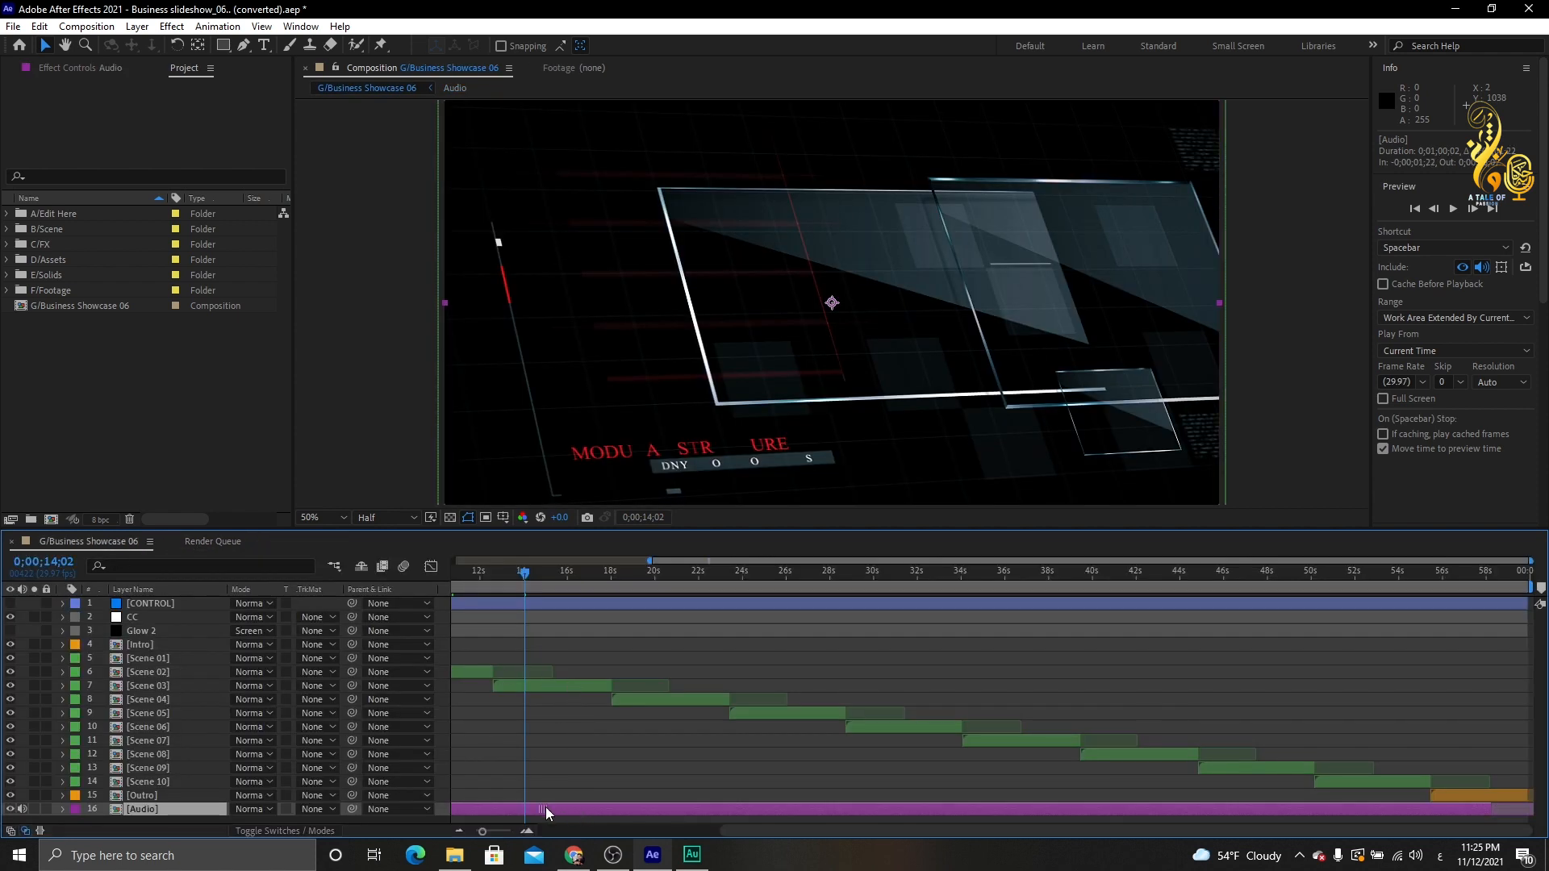
drag(747, 833, 486, 833)
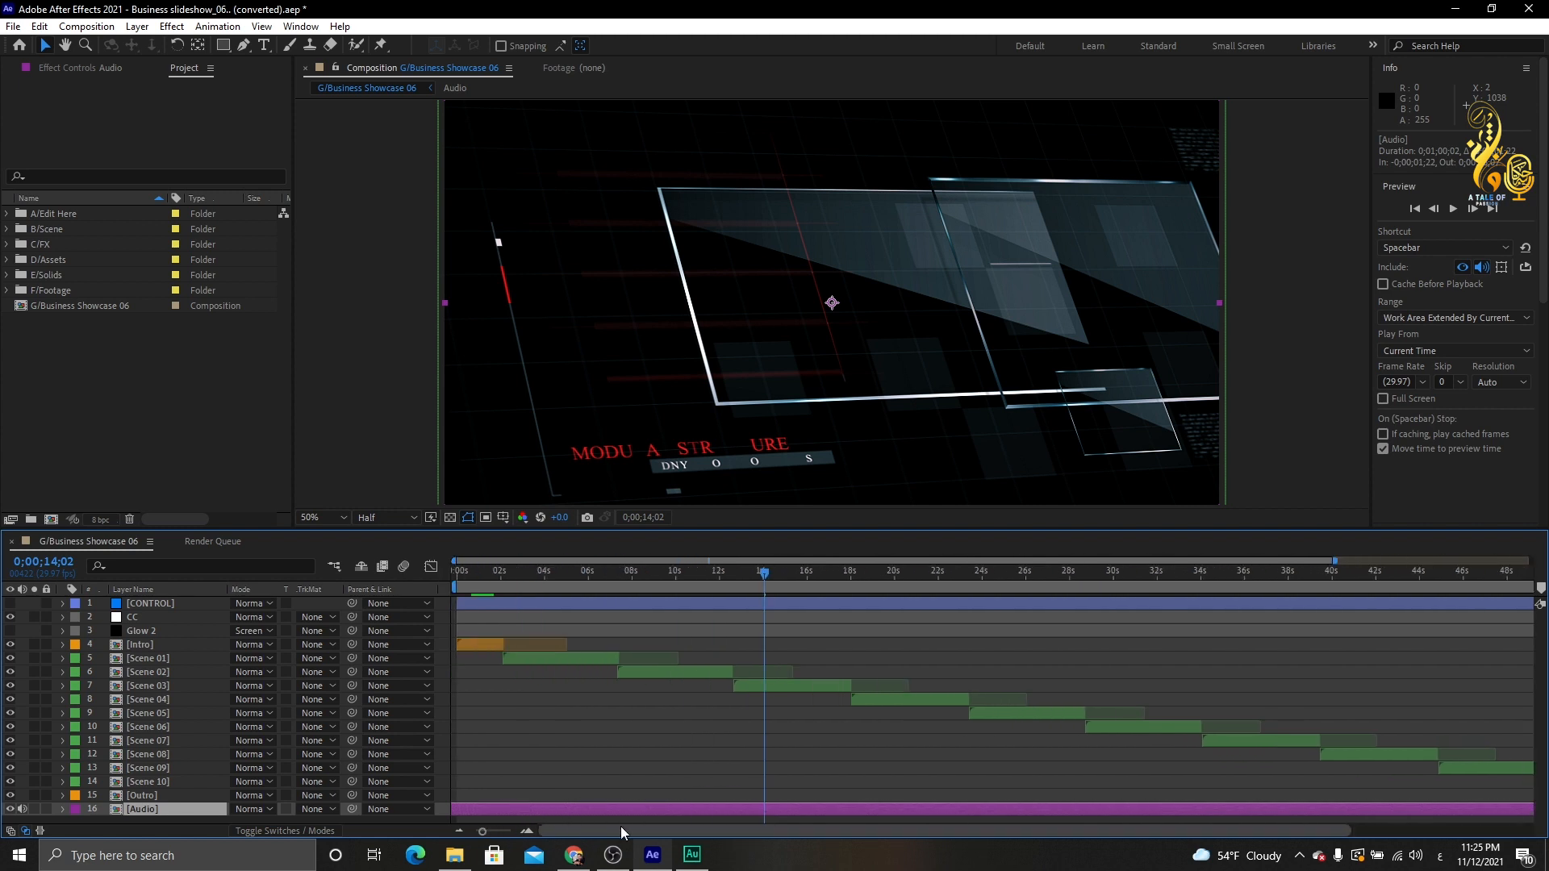
drag(621, 832, 542, 834)
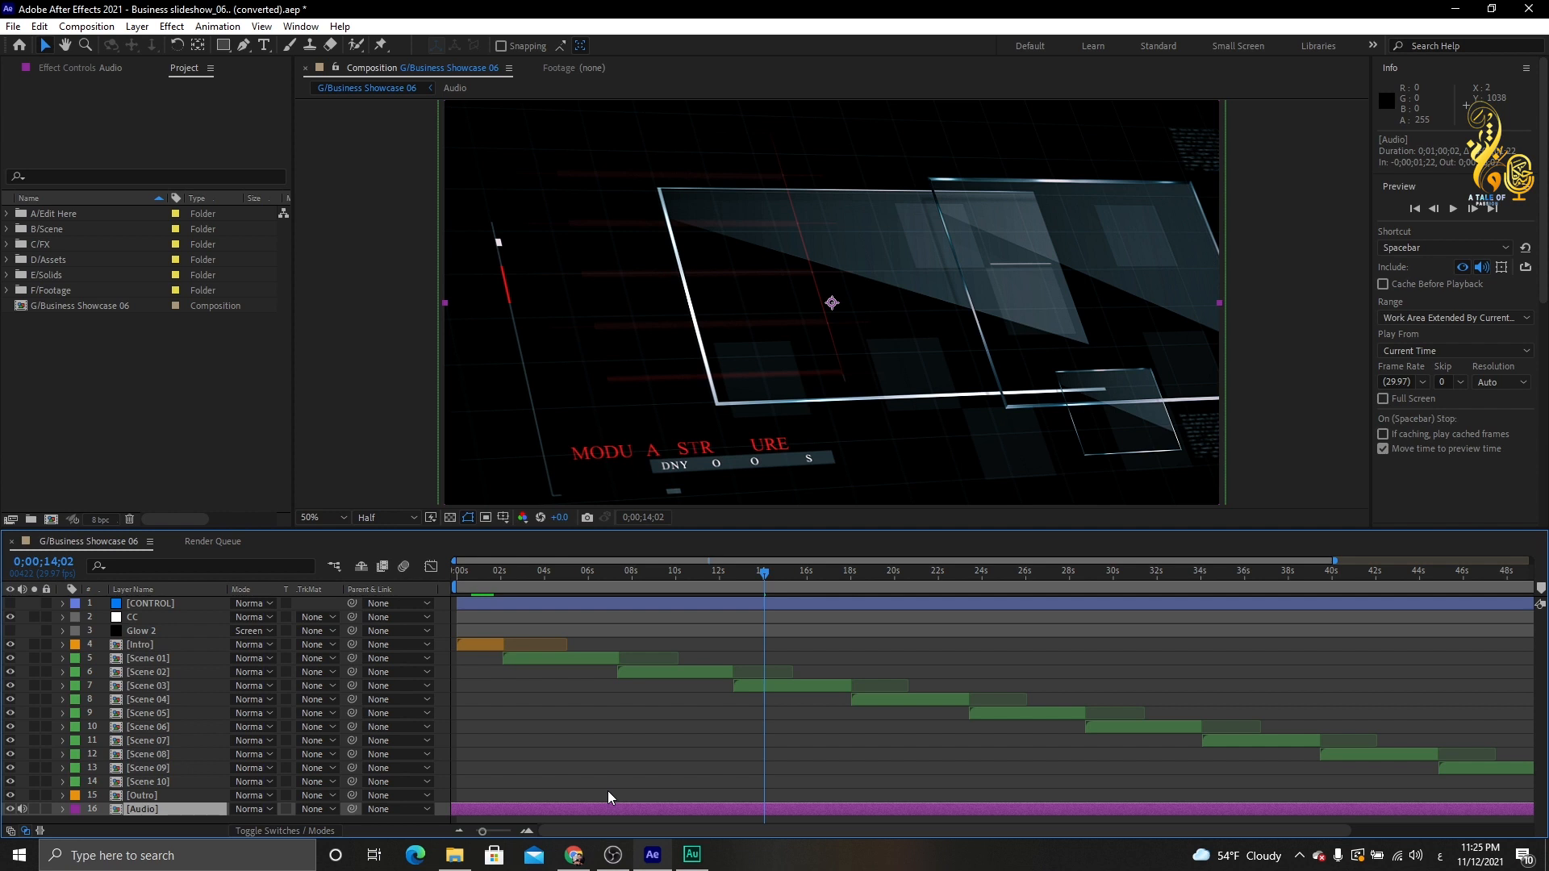
- Delete the Scene 05, 06, 07, 08, 09 and 10 layers
click(598, 660)
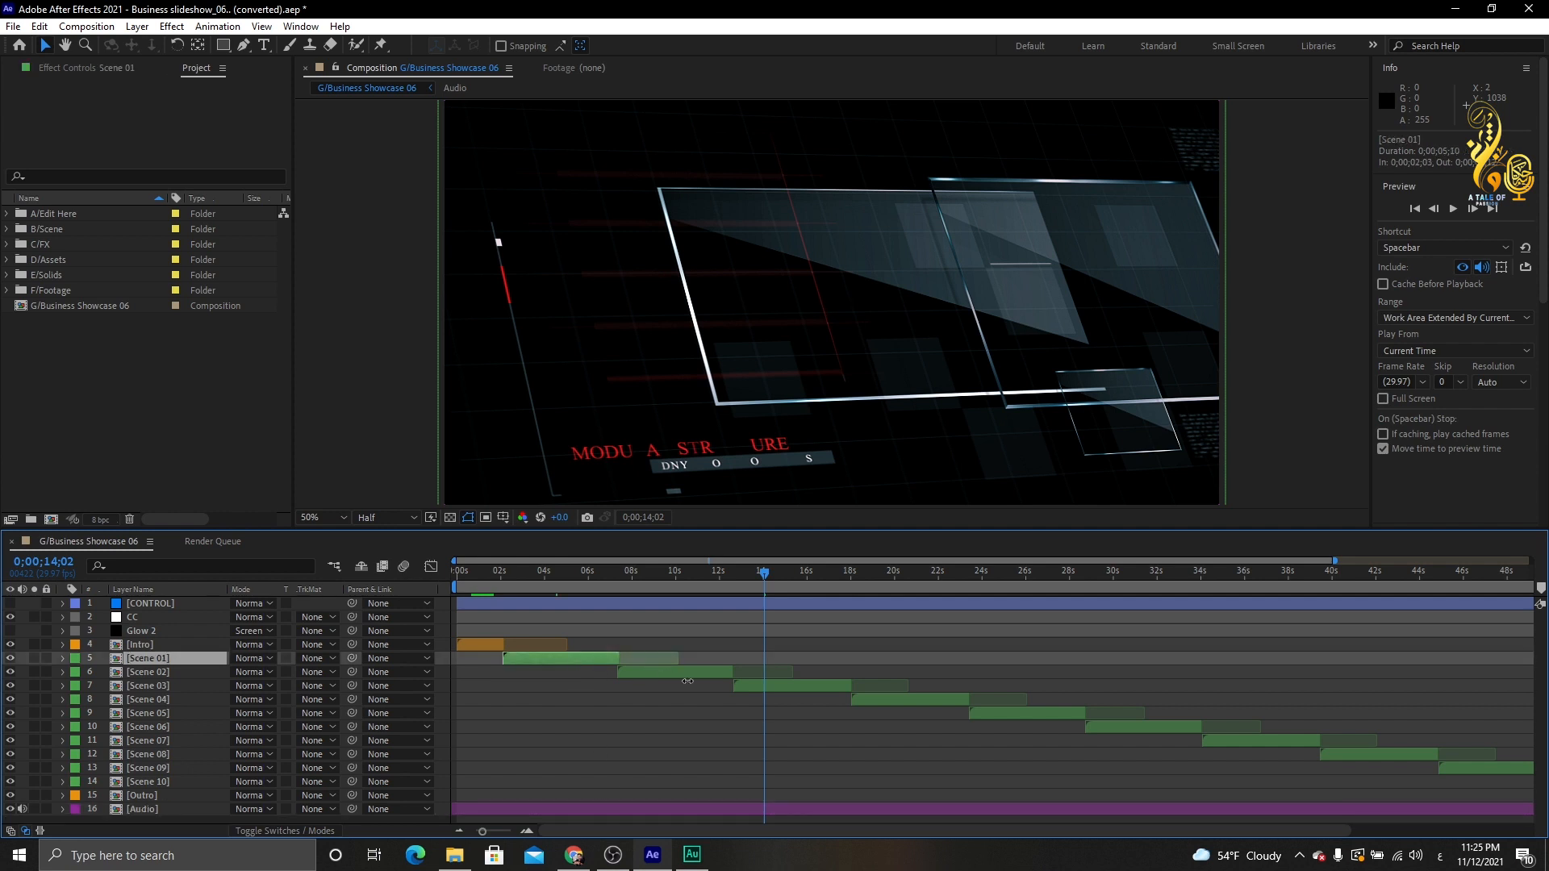
click(998, 714)
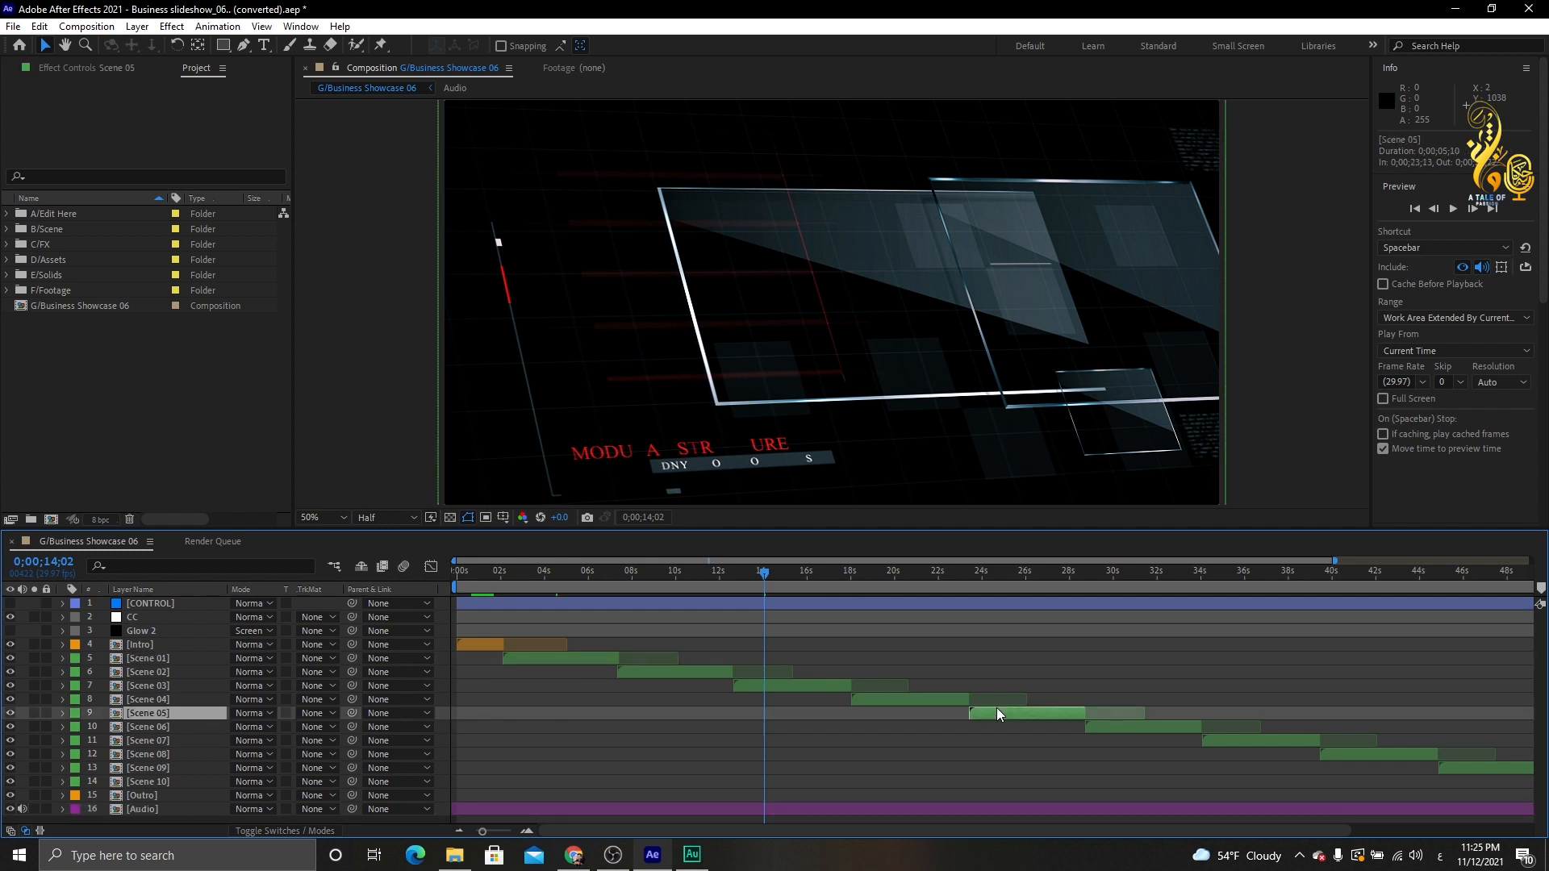
key(Delete)
click(1113, 715)
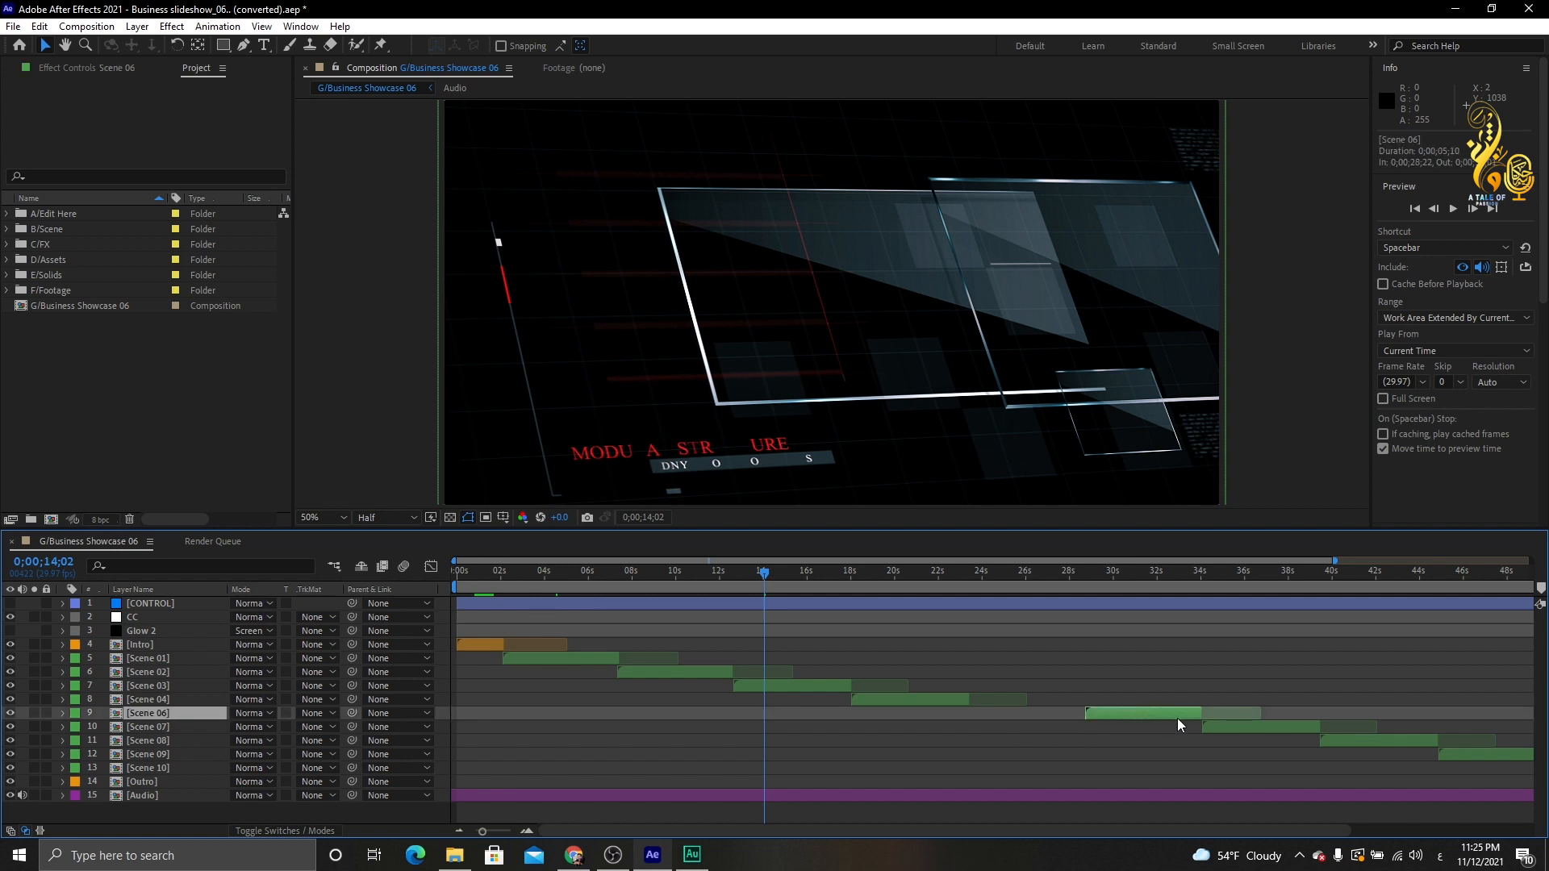
key(Delete)
click(1233, 717)
key(Delete)
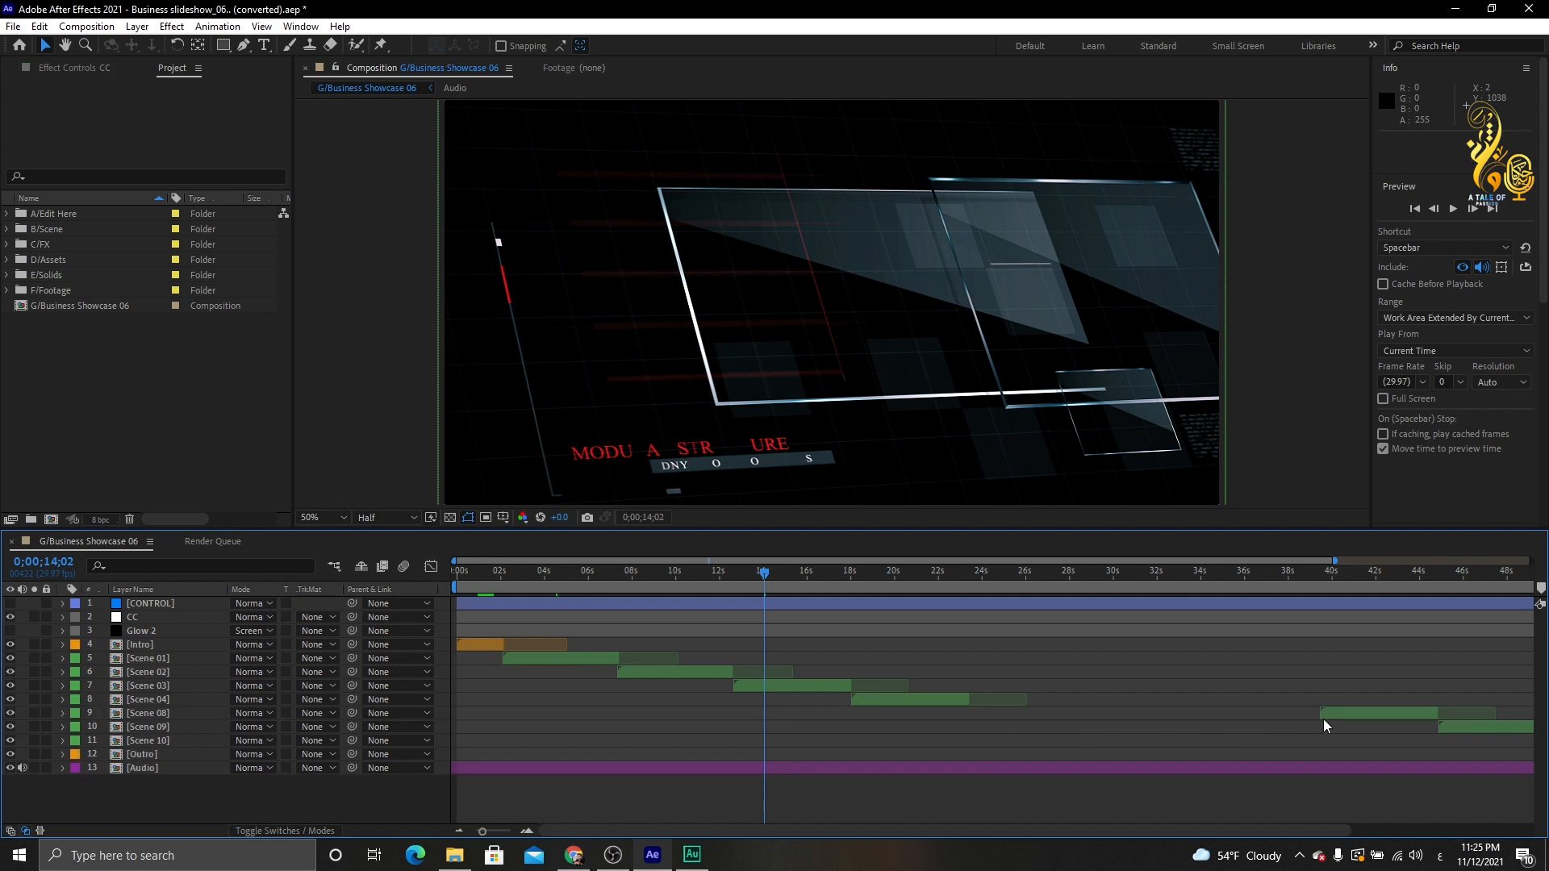
click(1354, 717)
key(Delete)
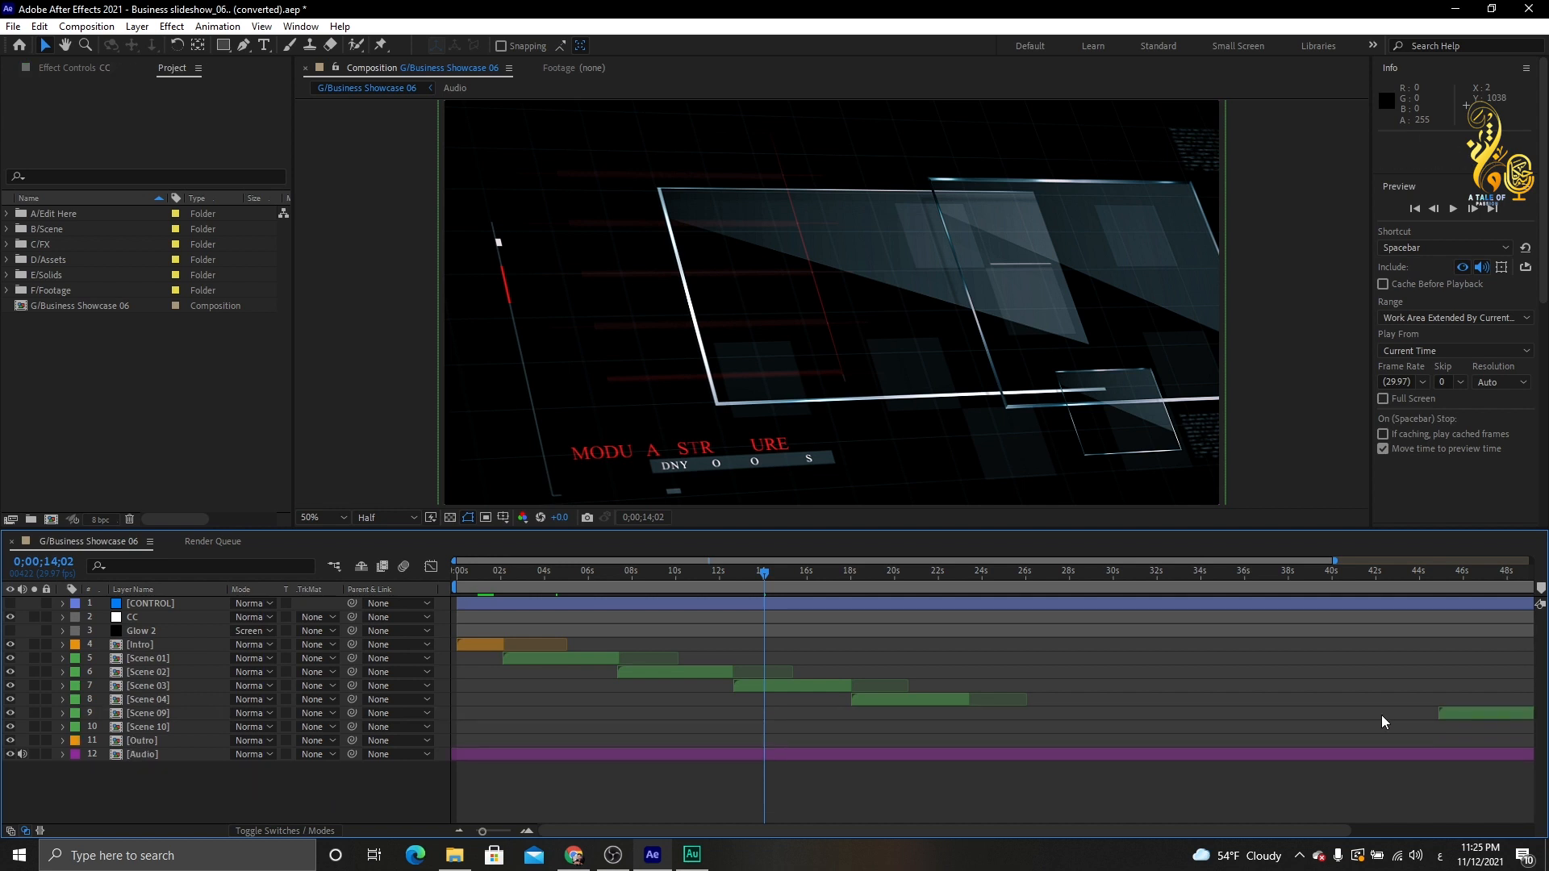
click(1464, 717)
key(Delete)
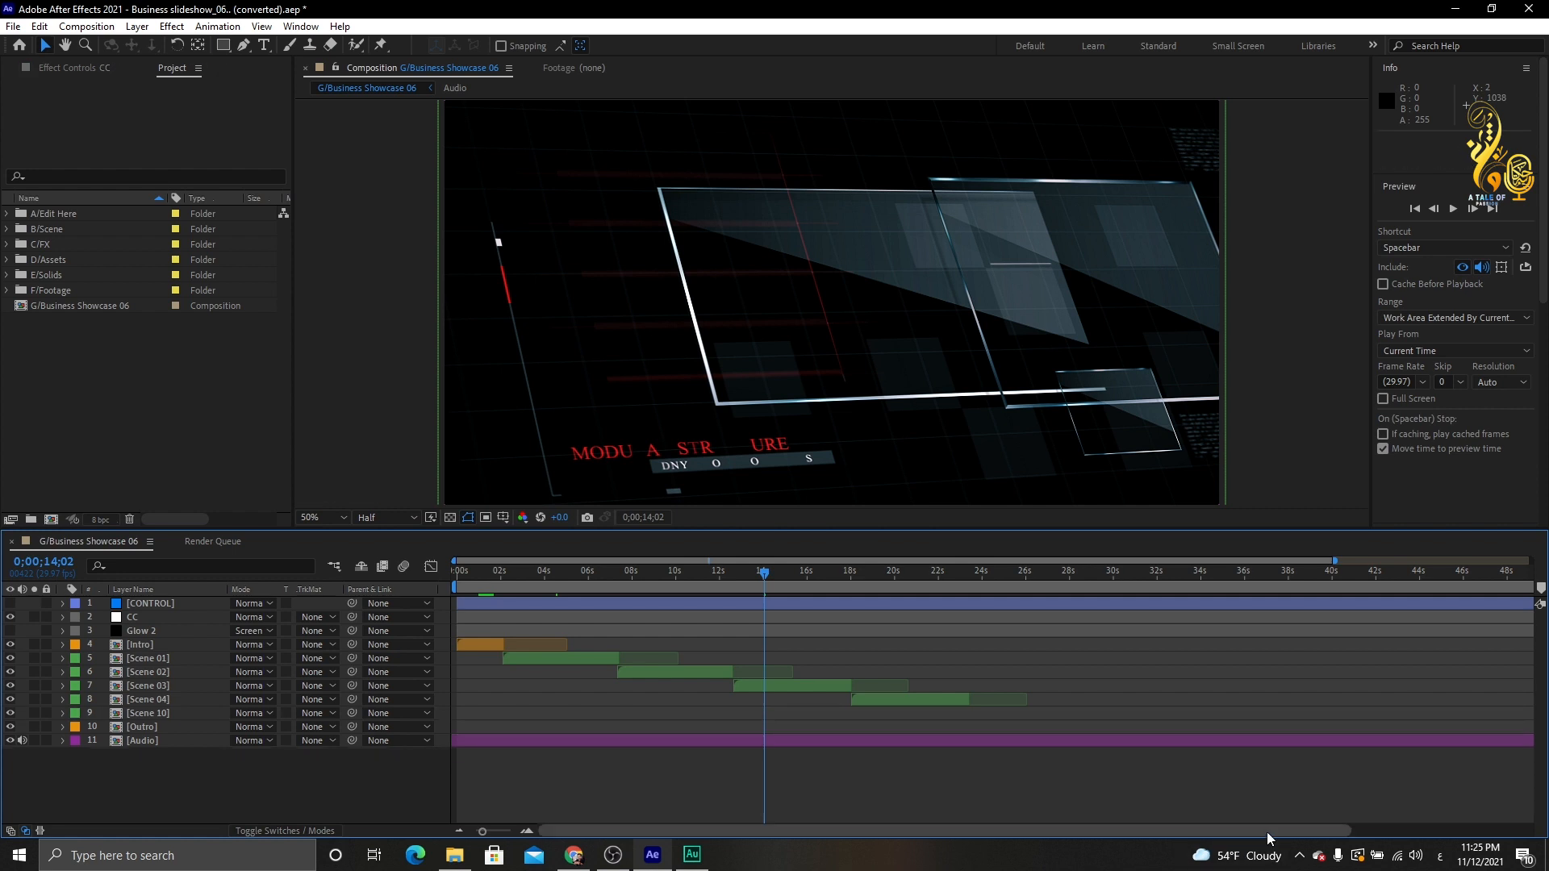
drag(1275, 832, 1468, 821)
click(1412, 715)
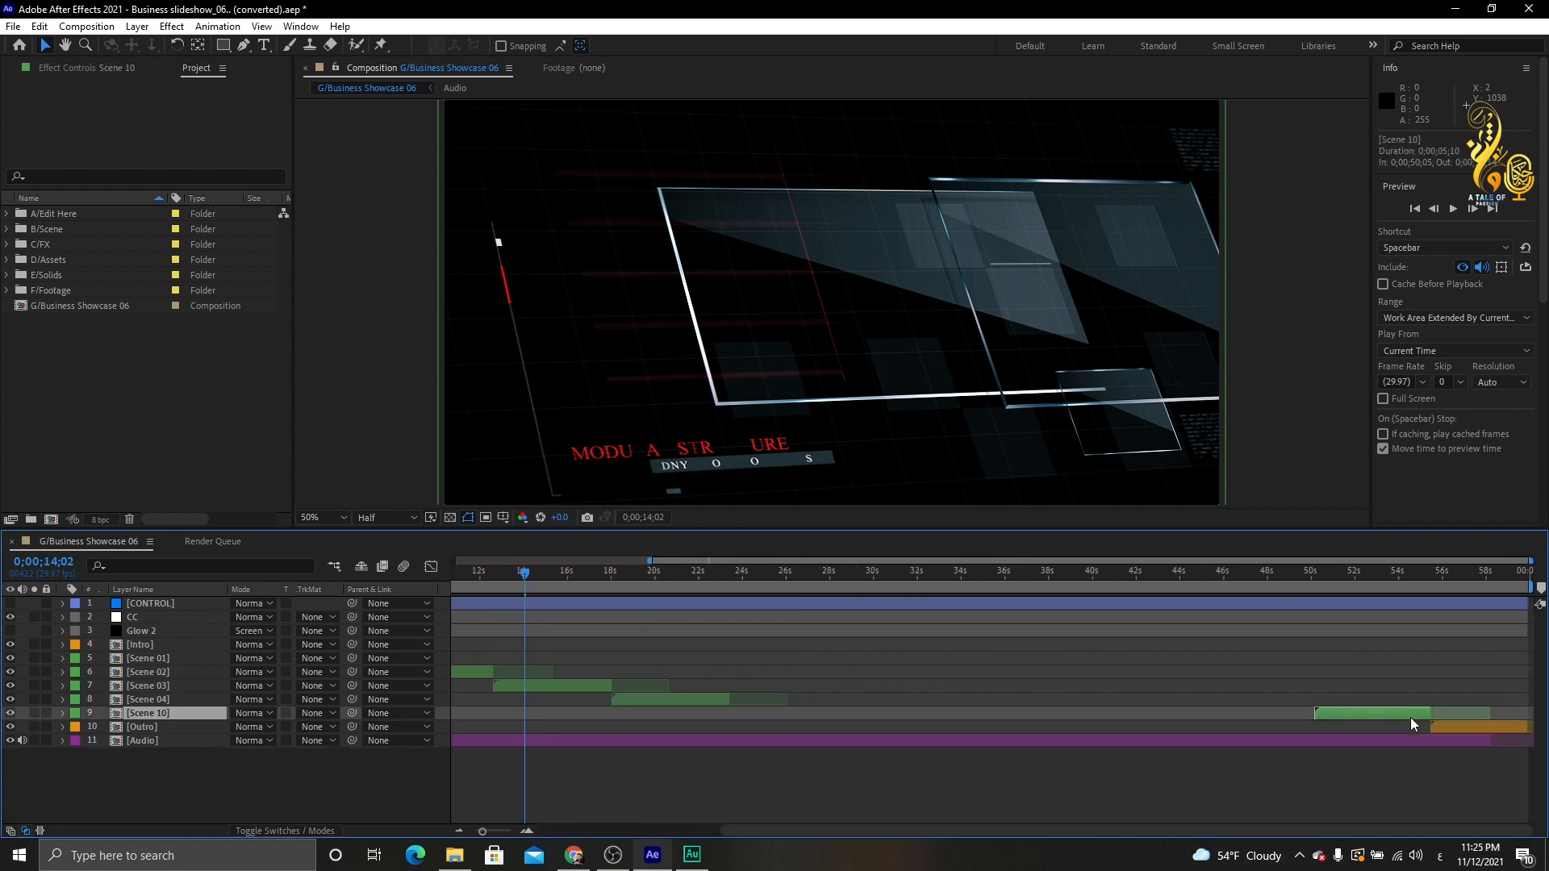
key(Delete)
- Move the Outro to start right after Scene 04 and delete the Audio layer
drag(1467, 721, 805, 727)
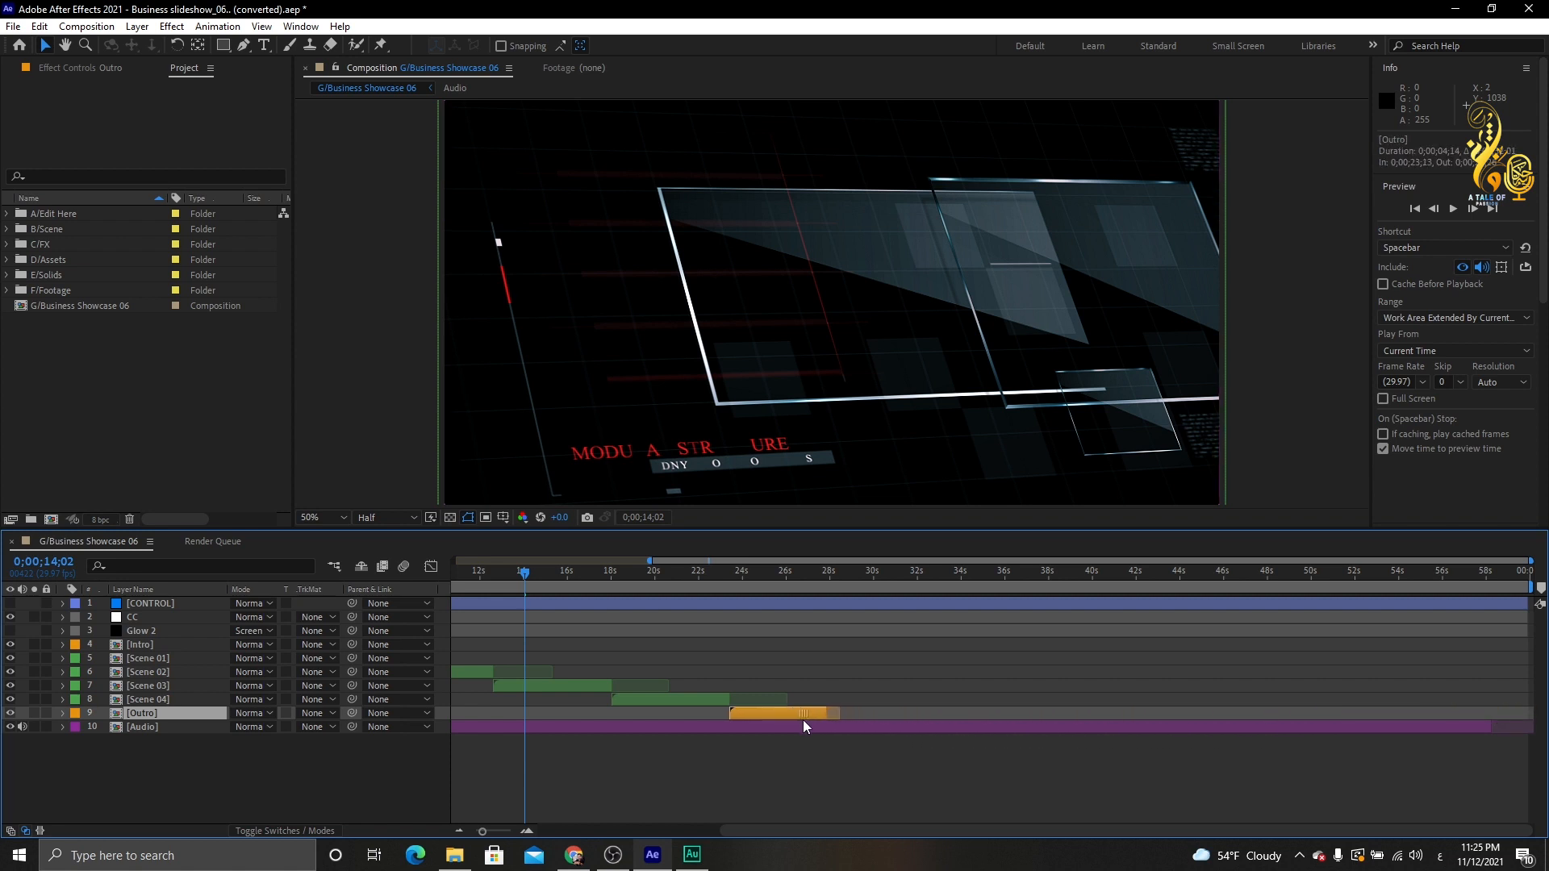
click(1485, 725)
key(Delete)
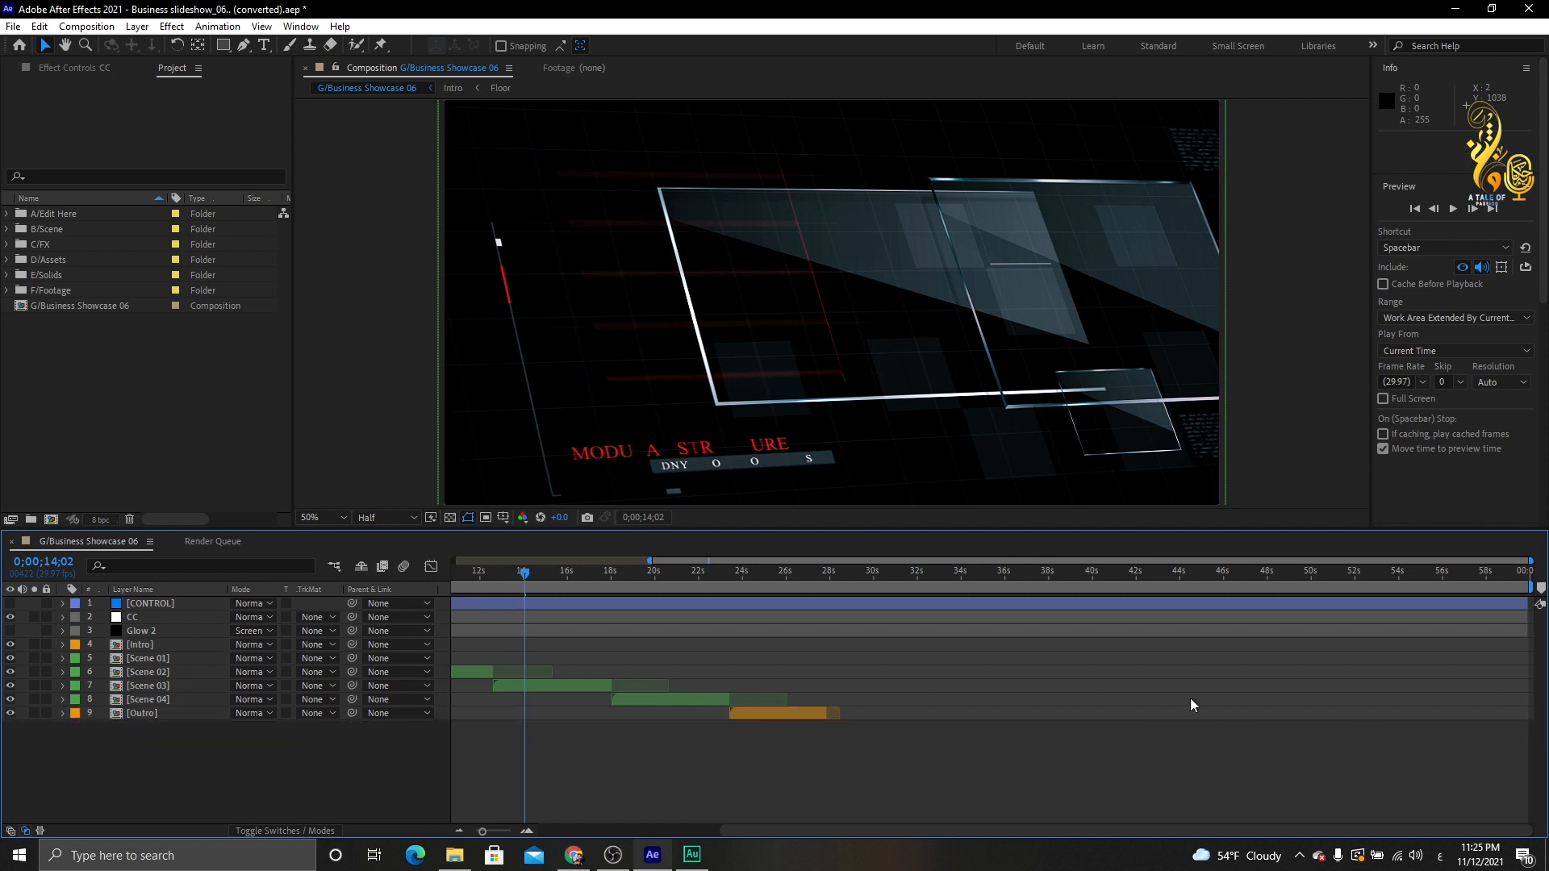
- Trim the CONTROL layer to end near 28 s and jump to 0;00;00;27 in the intro
drag(1531, 602, 845, 589)
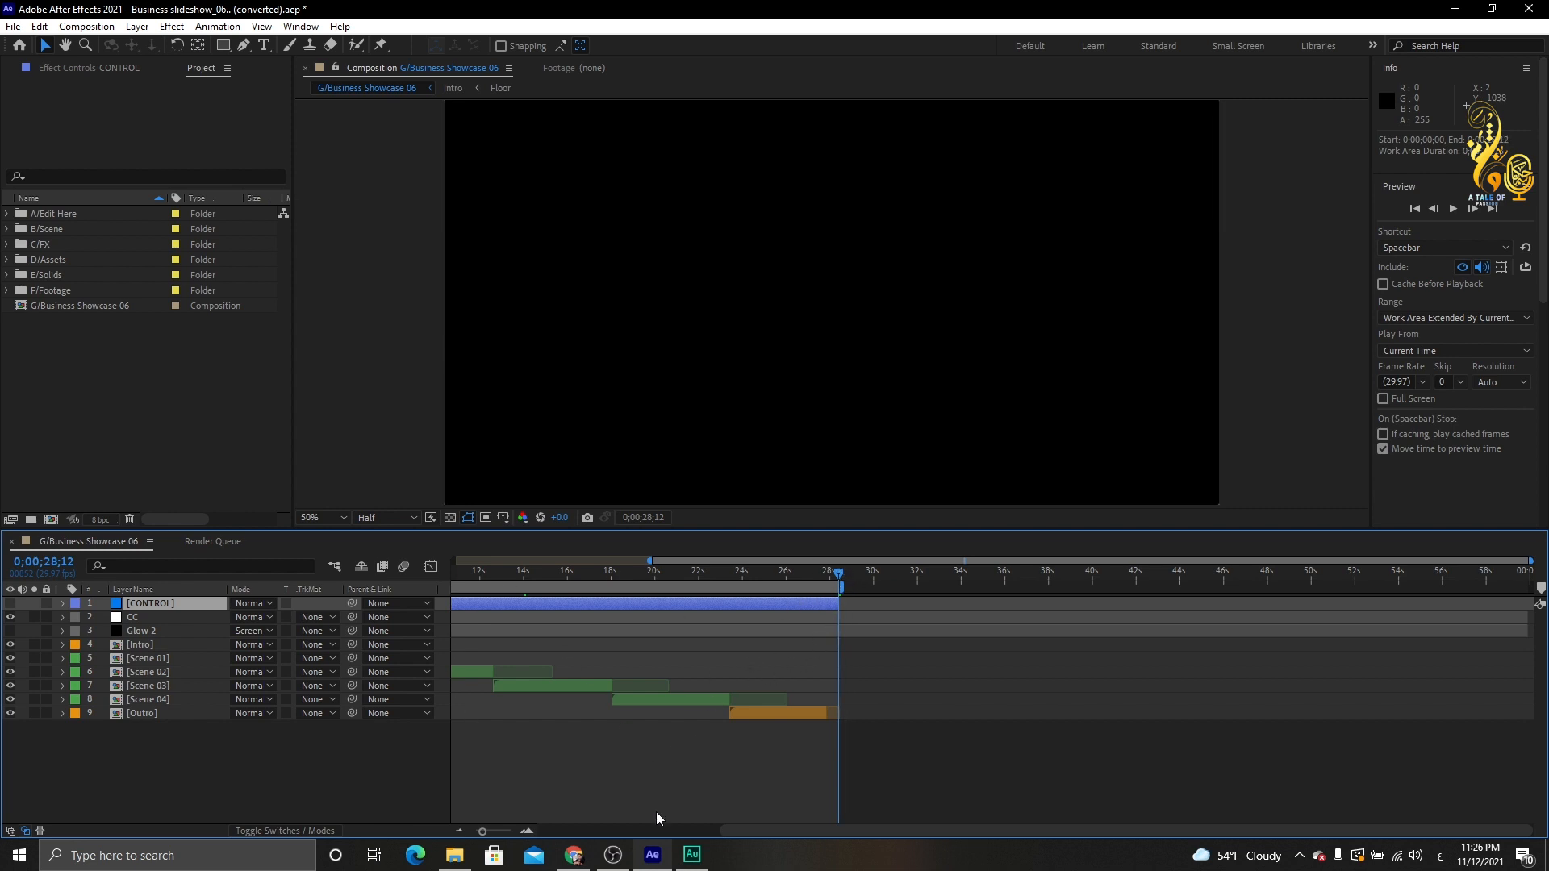
drag(736, 832, 484, 833)
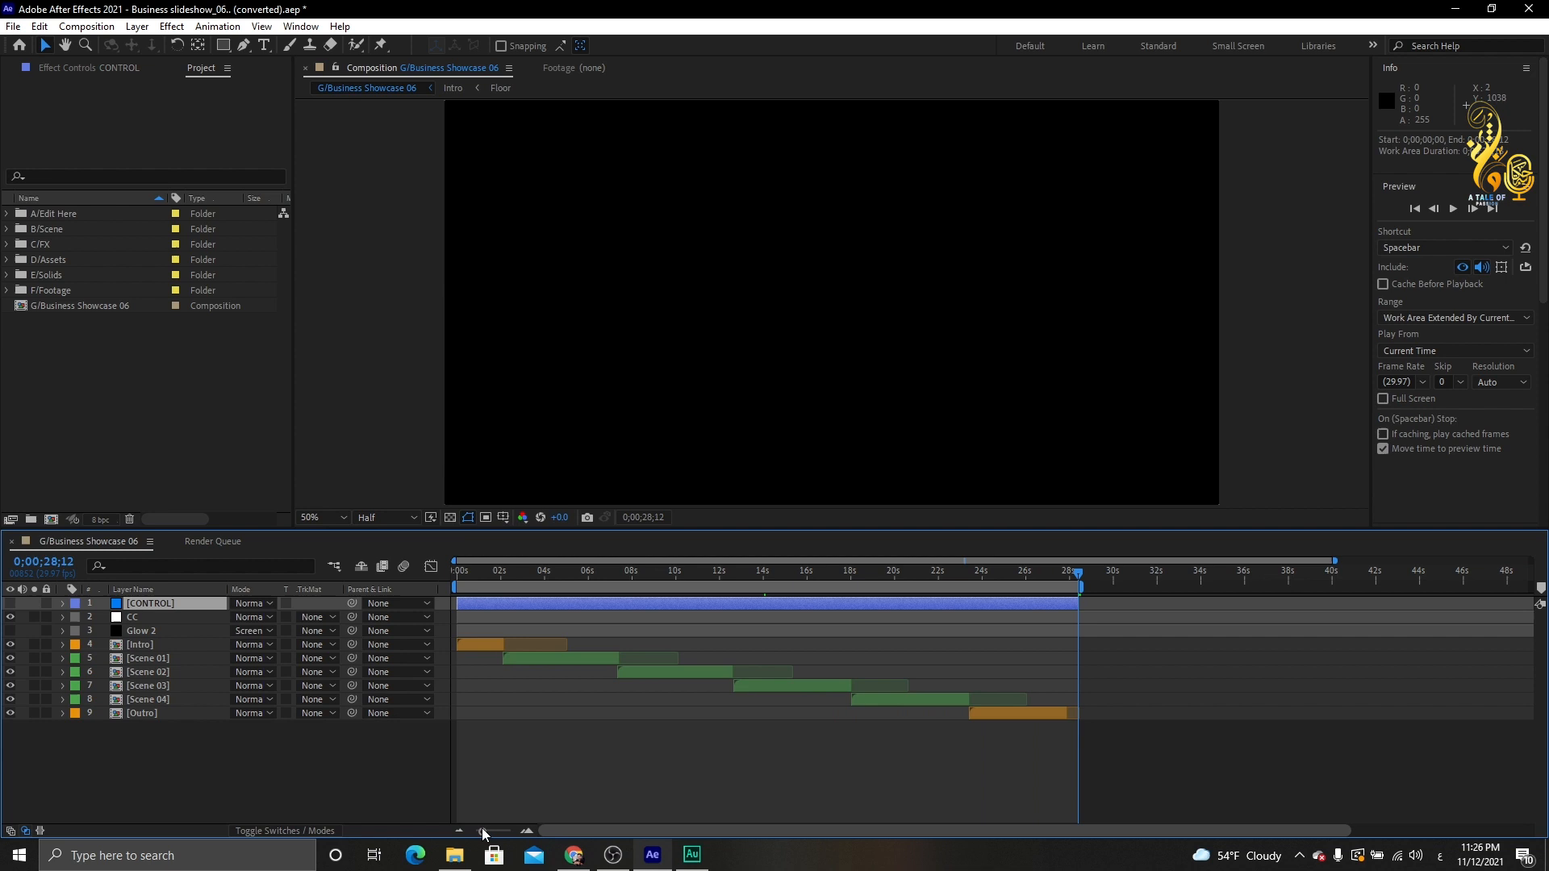
click(494, 645)
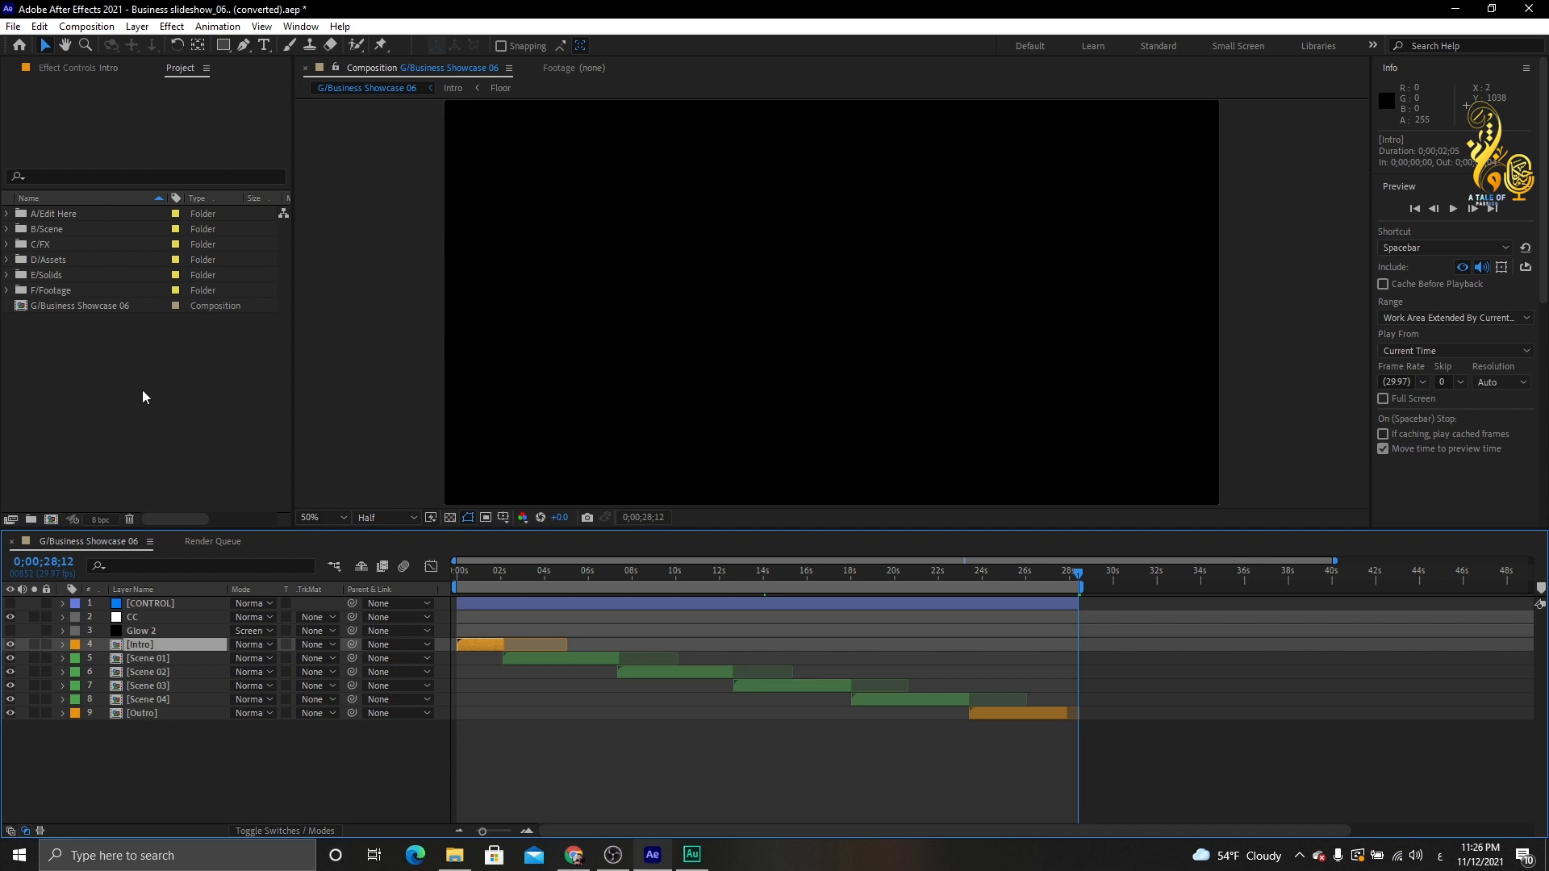
click(476, 574)
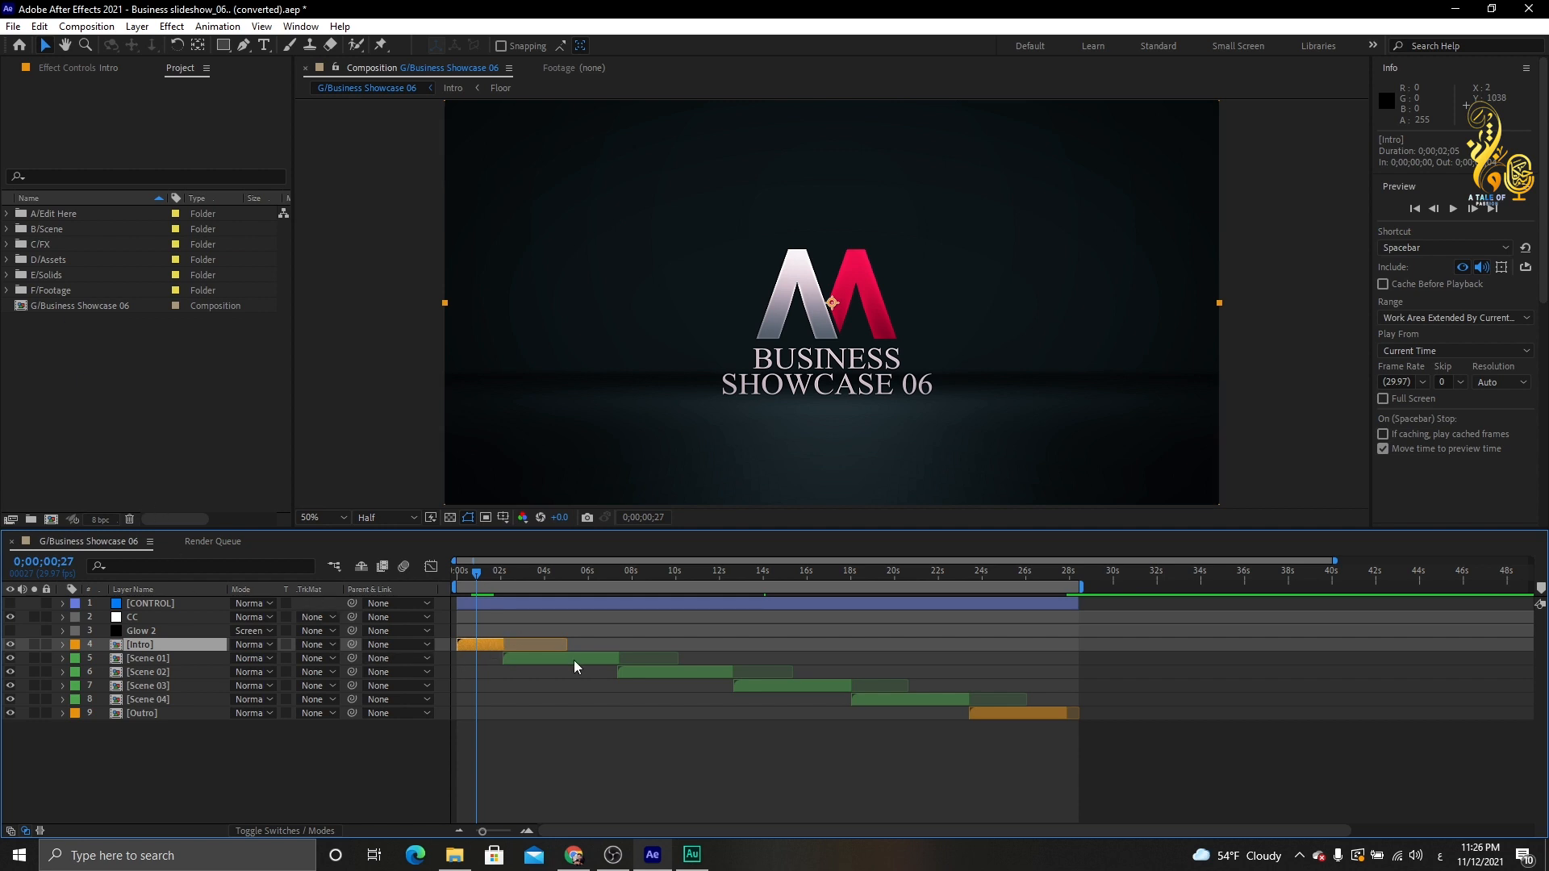
- Open the Intro precomp and toggle the Text (Intro) layer's visibility to check its contents
double_click(492, 646)
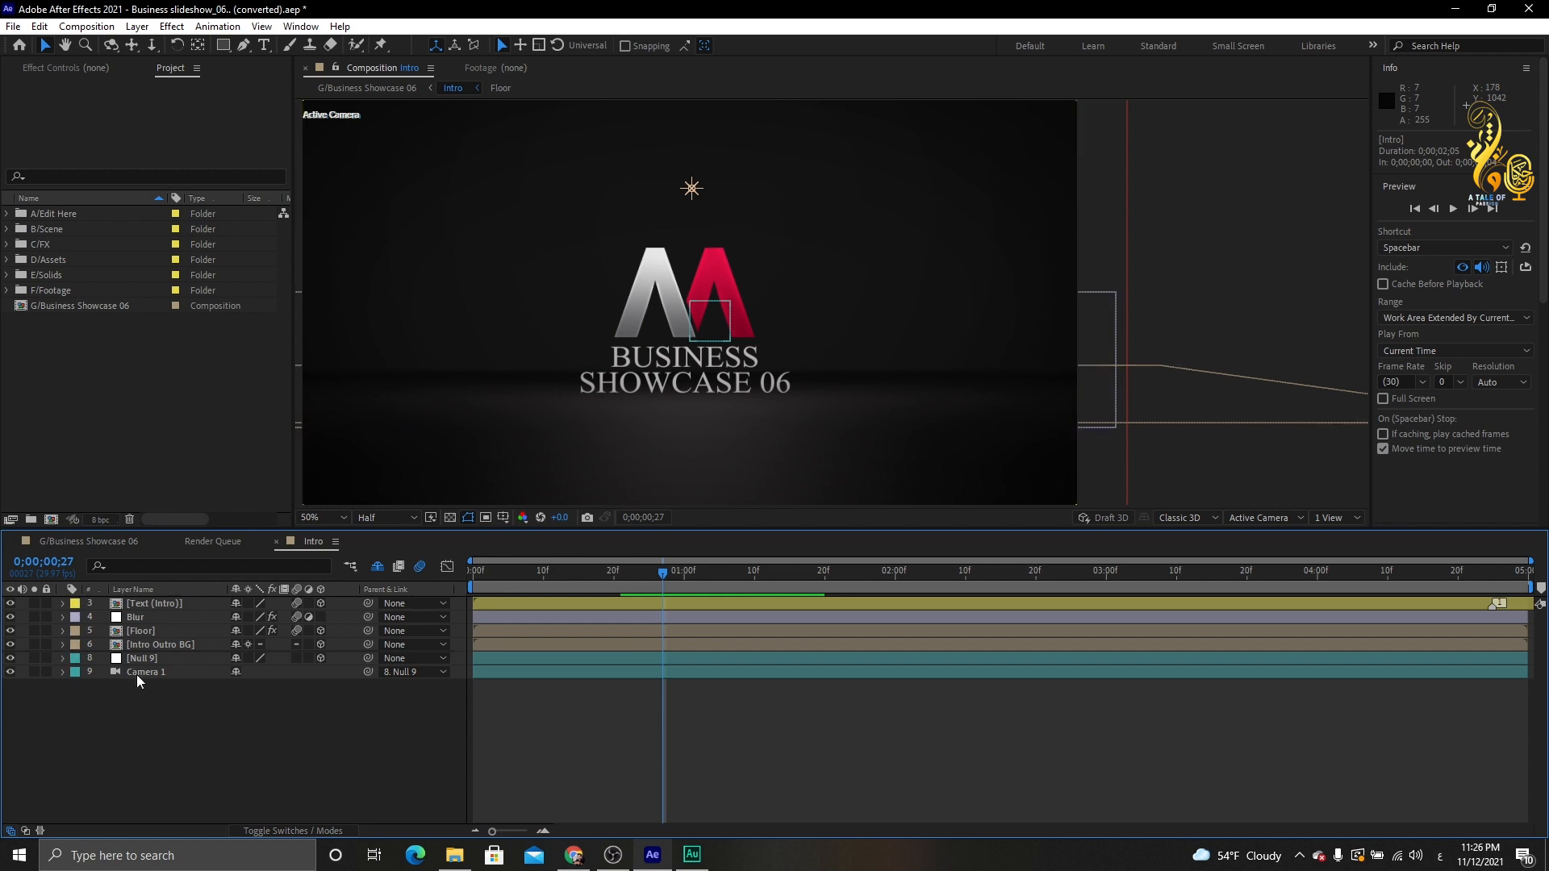
click(148, 605)
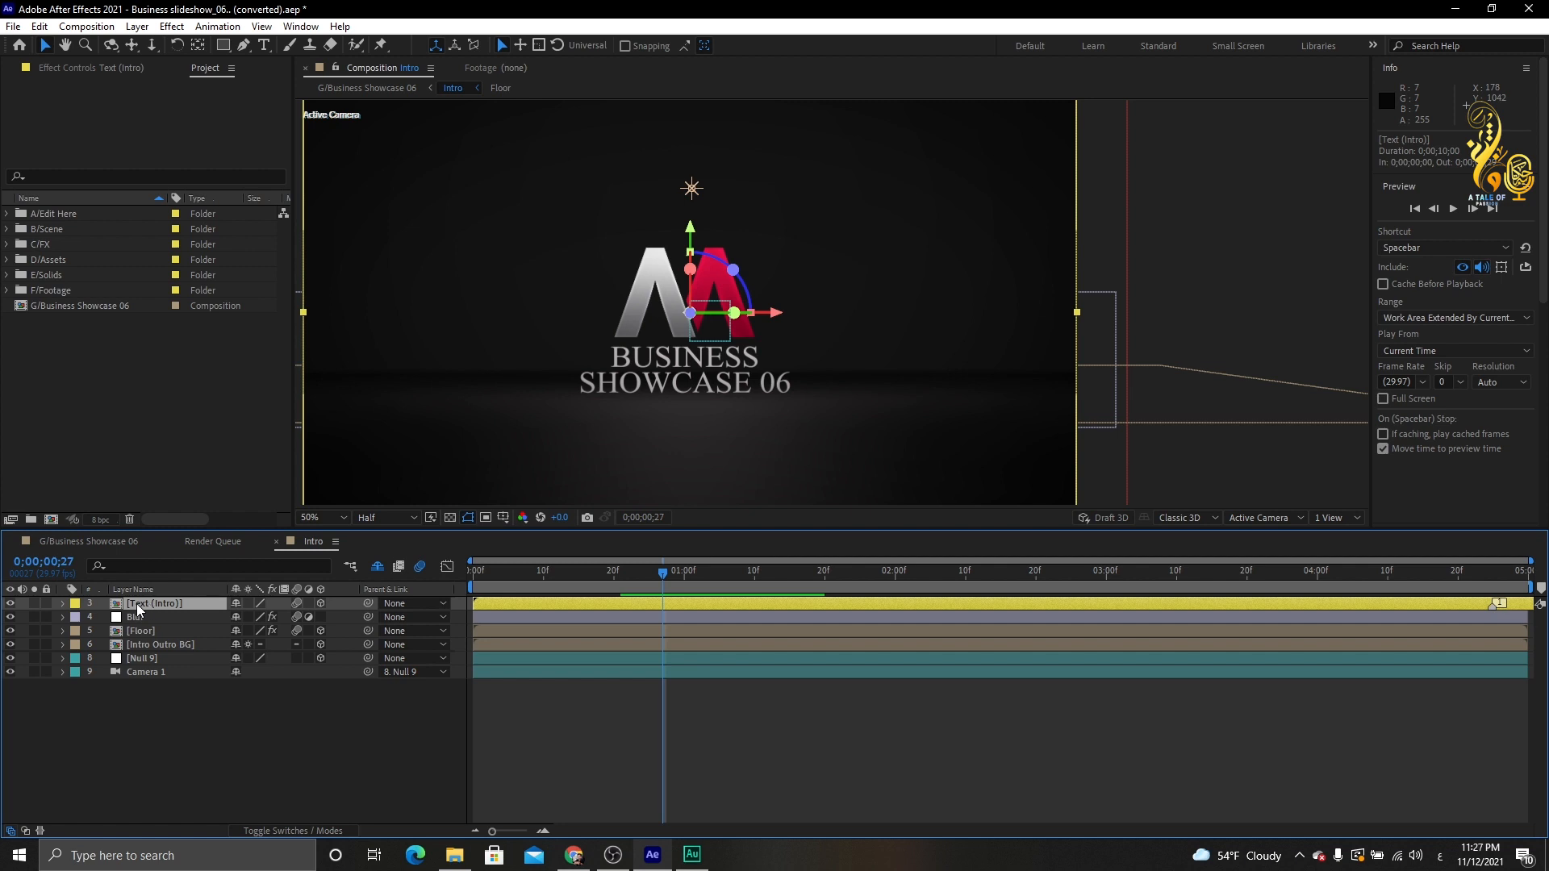
click(11, 606)
click(11, 605)
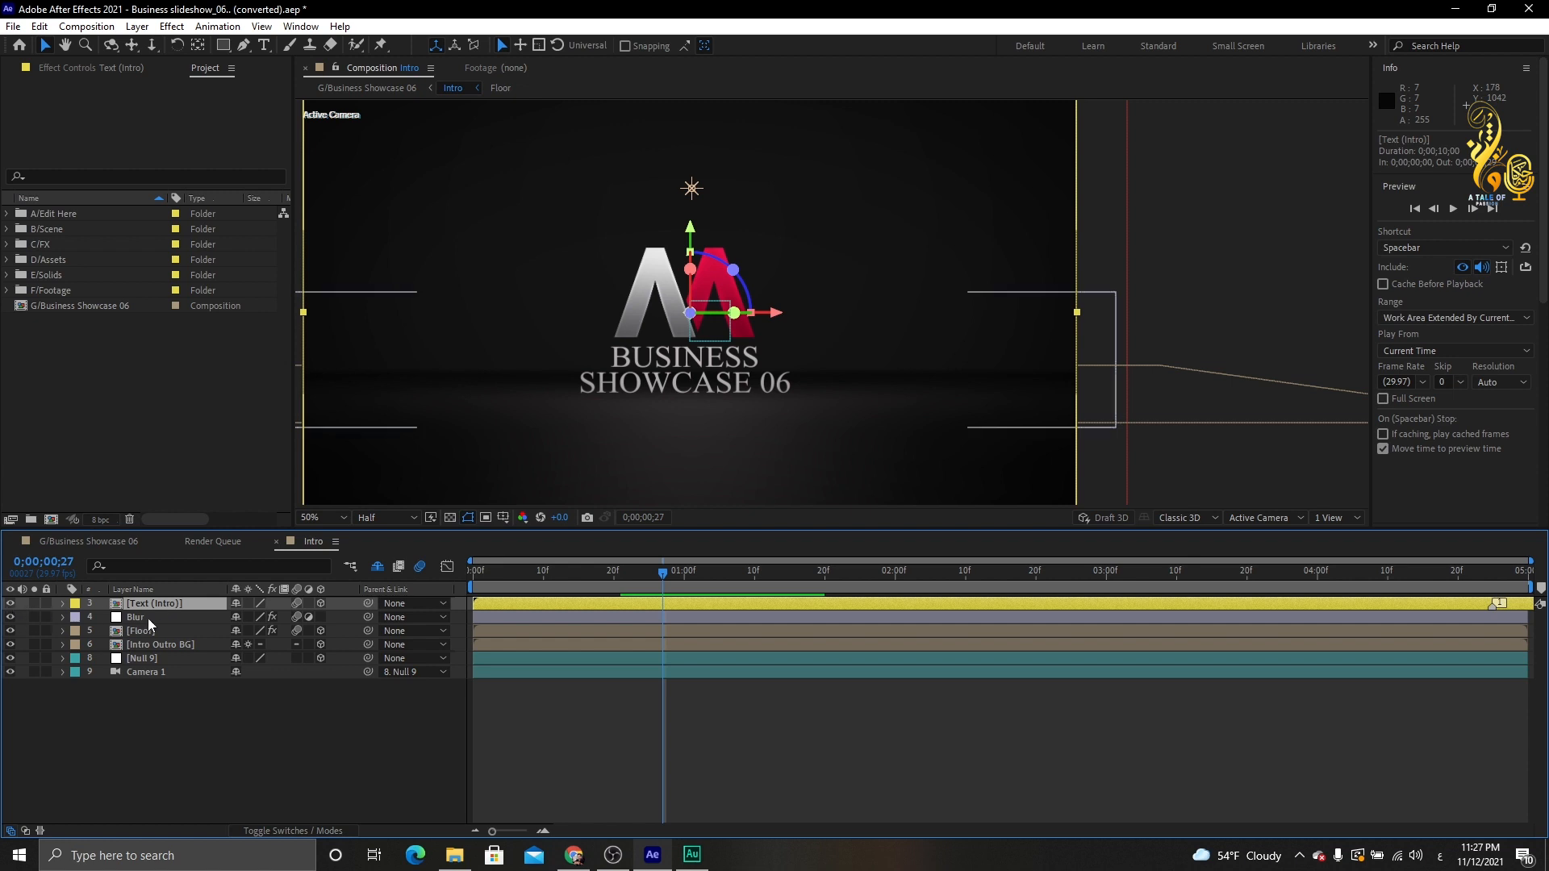
click(10, 605)
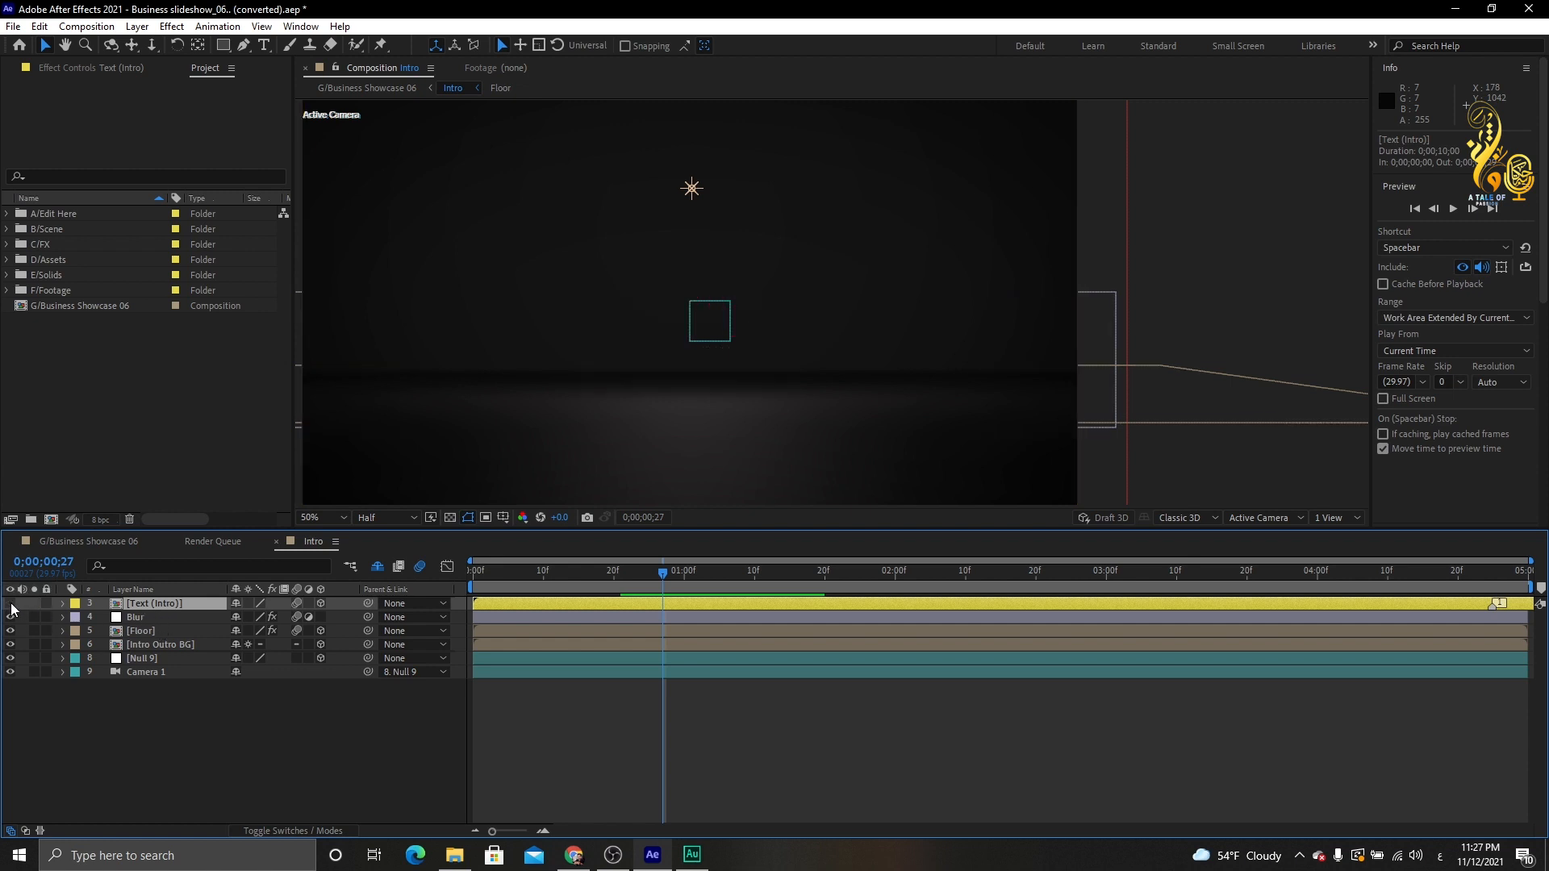
click(11, 605)
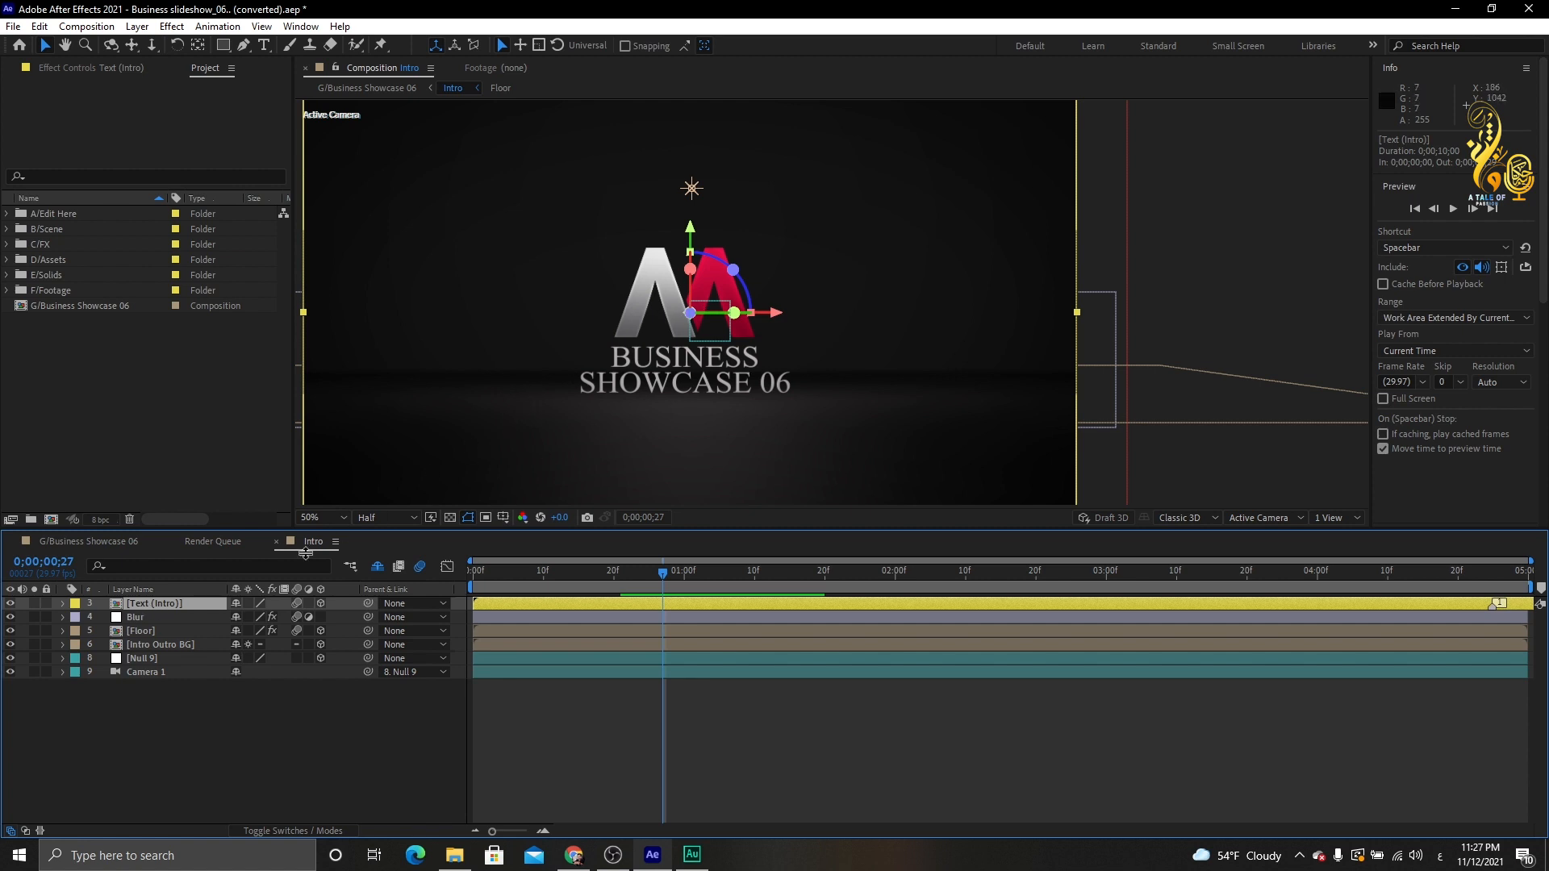
- Open Text (Intro) and hide its BUSINESS SHOWCASE 06 title and original logo layers
double_click(145, 602)
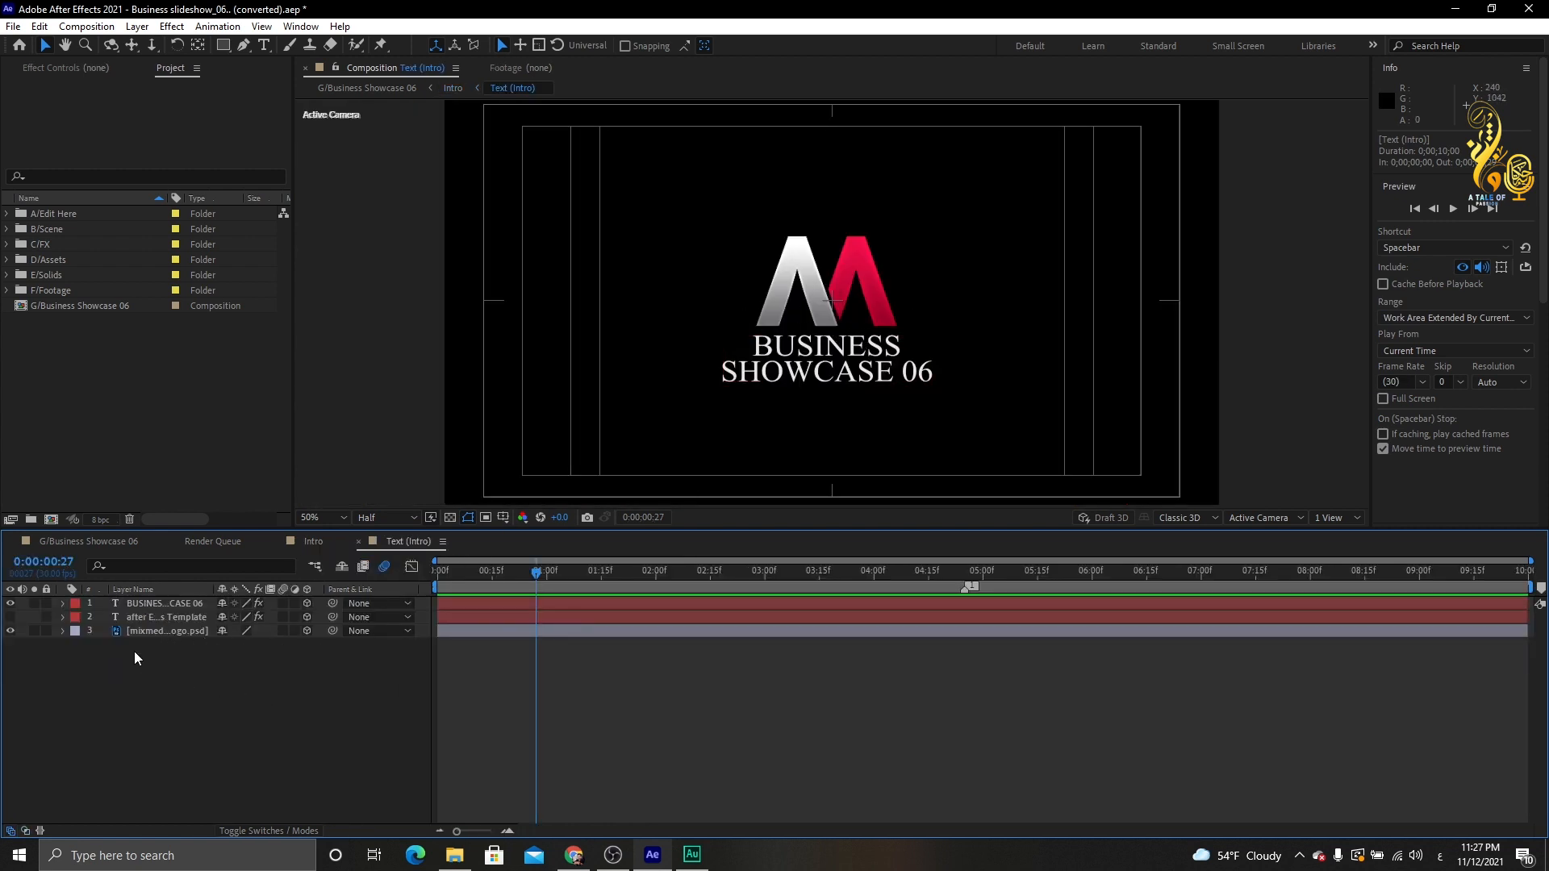
click(11, 604)
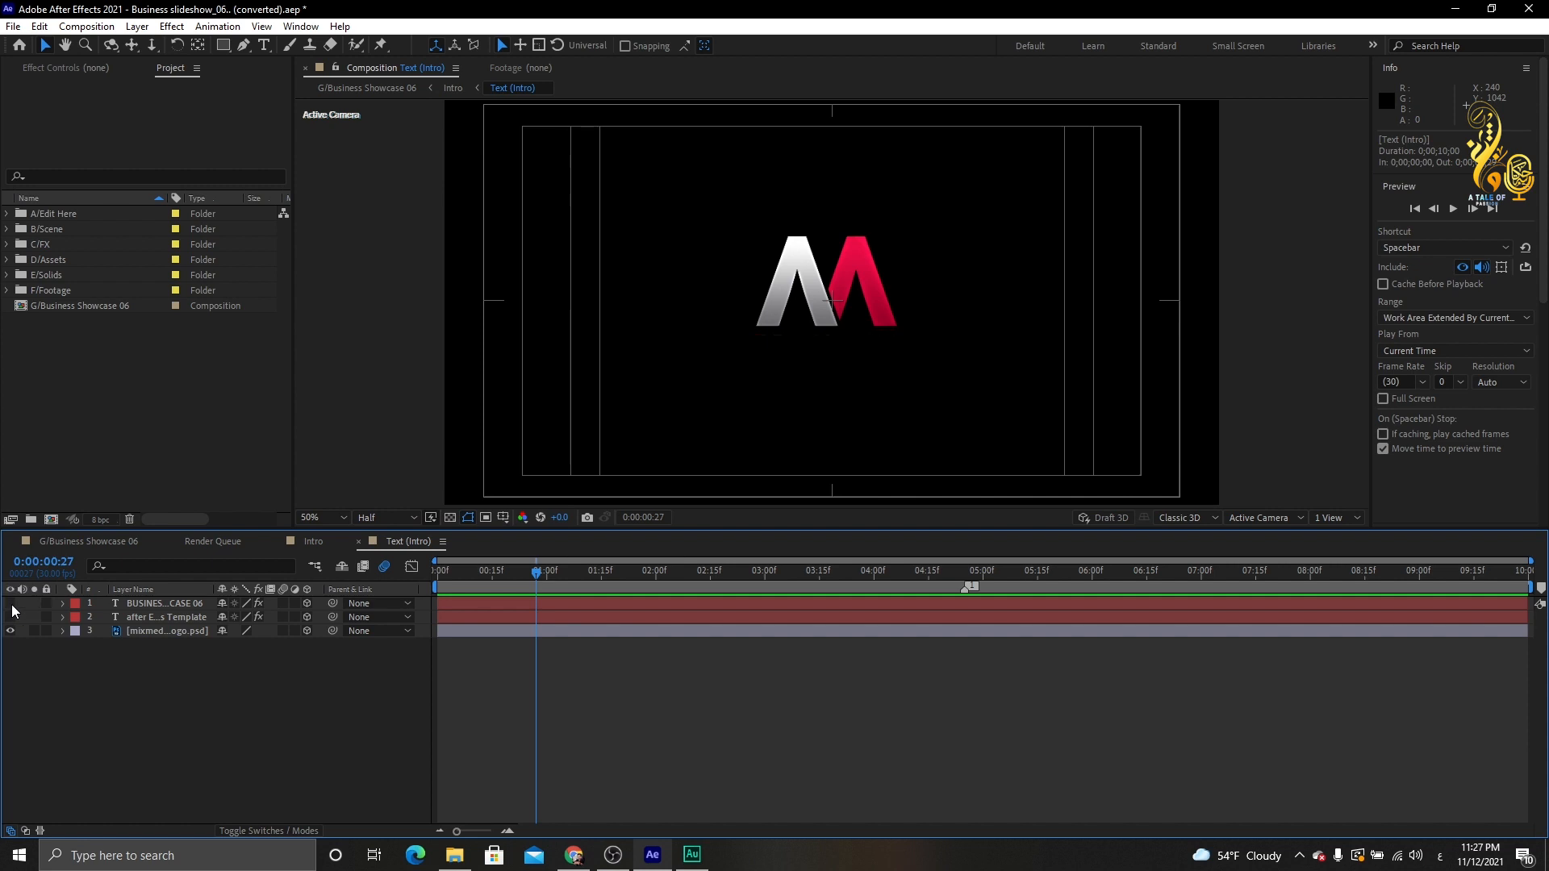
click(12, 631)
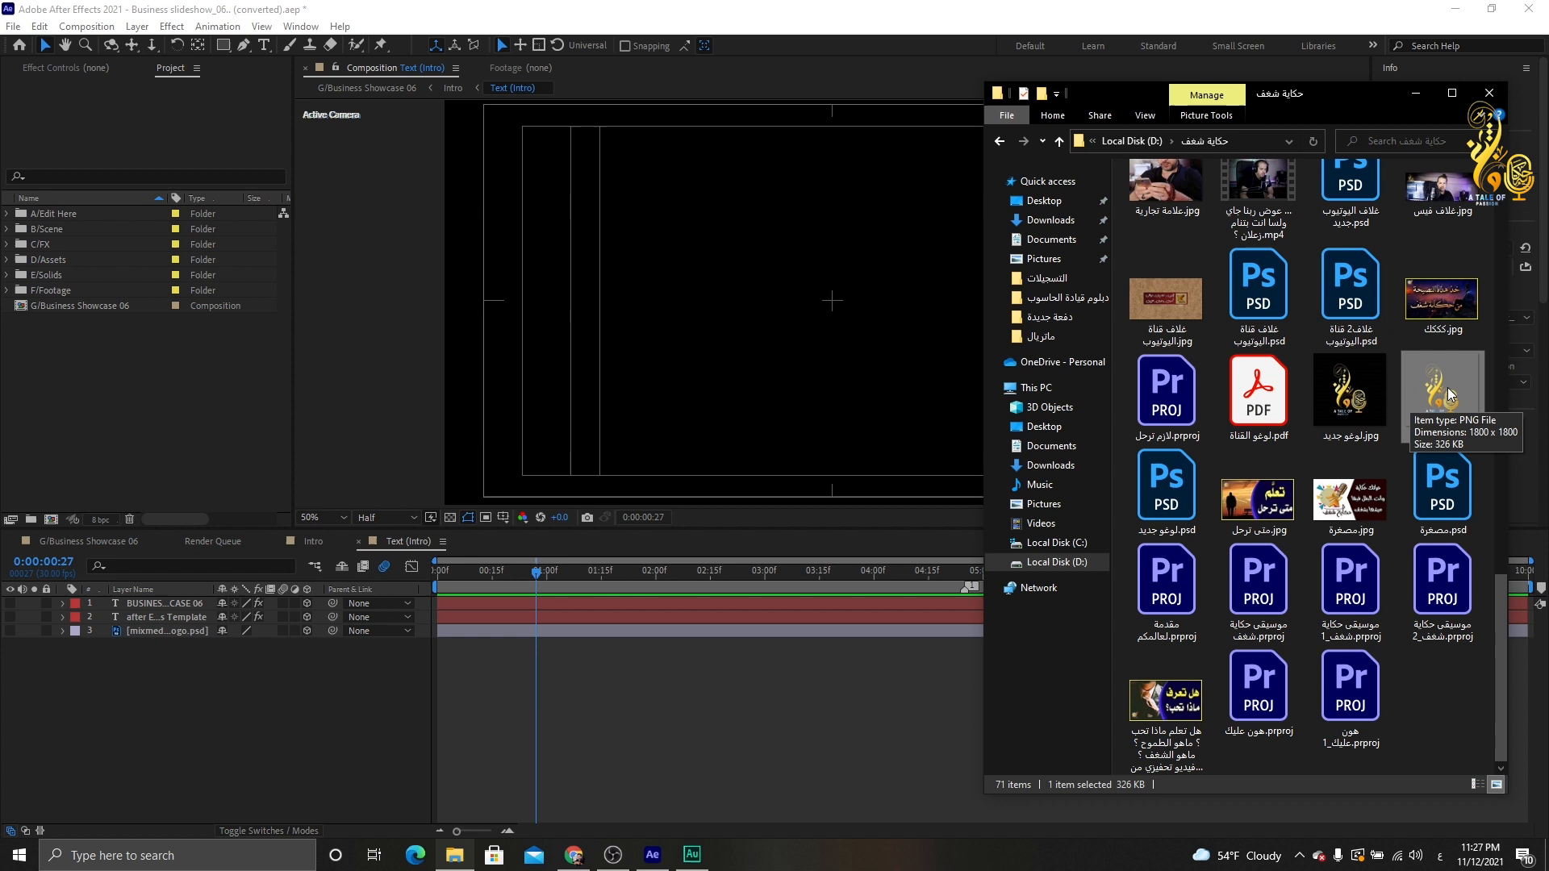
- Import the gold logo PNG into Text (Intro), scale it to 61%, and view it in Intro
drag(1448, 388, 211, 429)
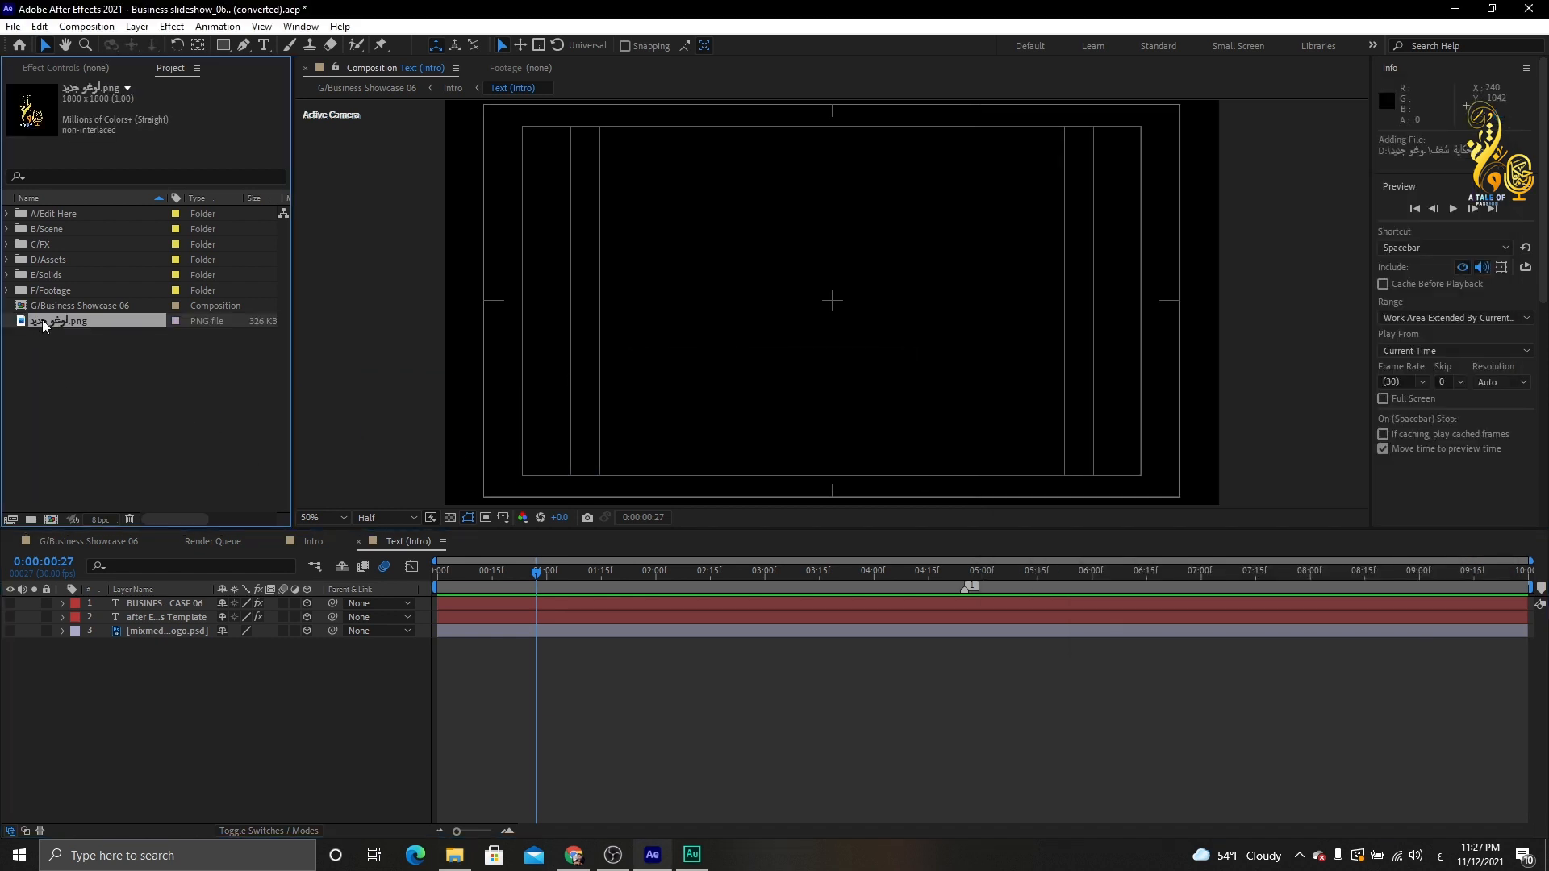
drag(42, 319, 110, 644)
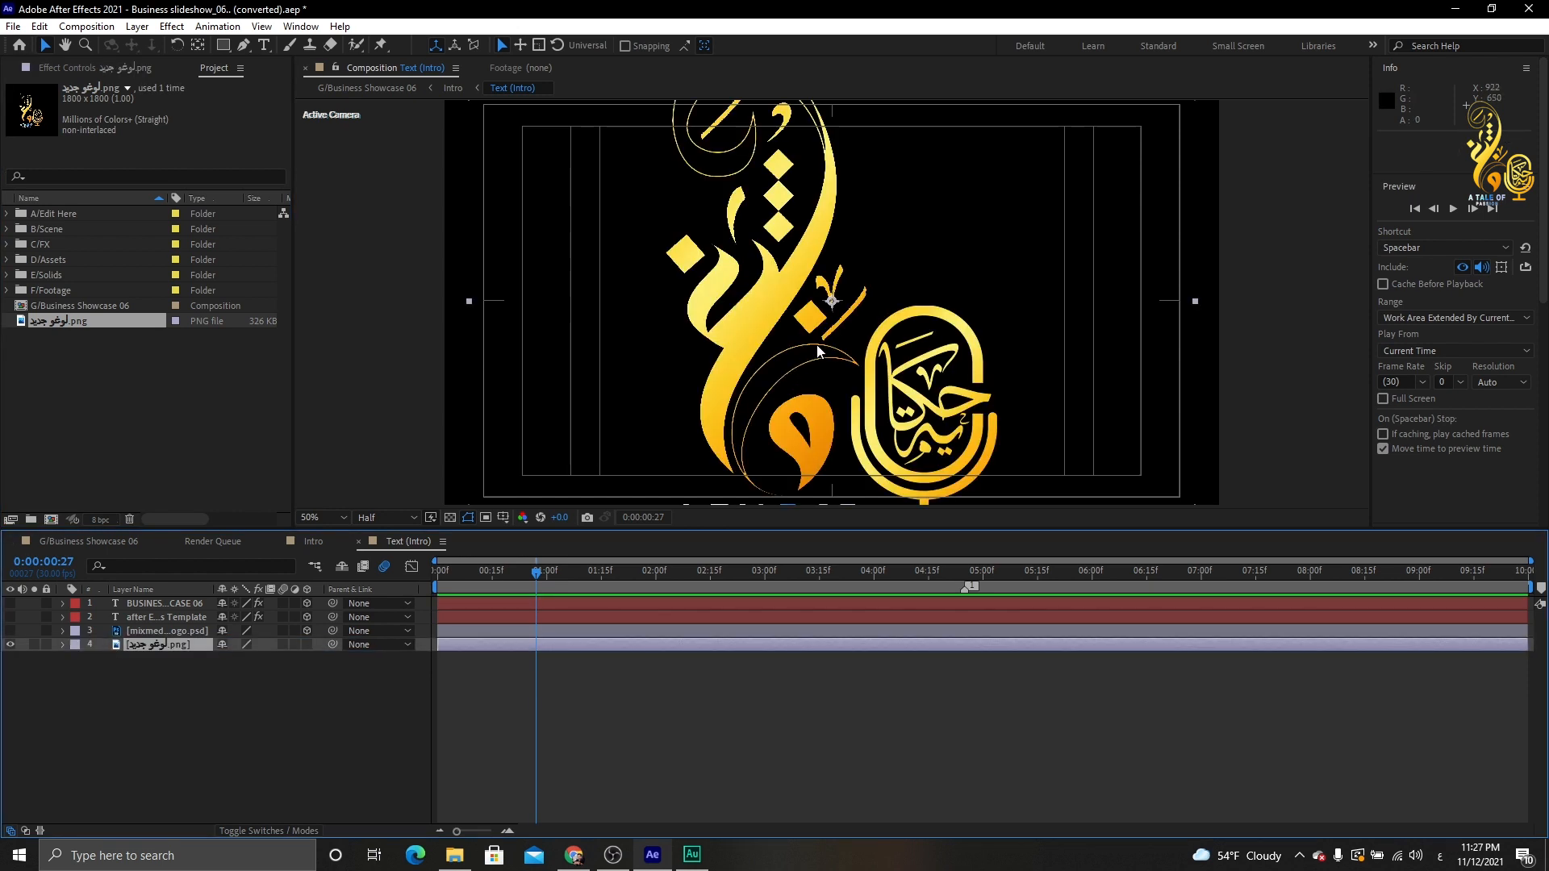
scroll(799, 336, down, 2)
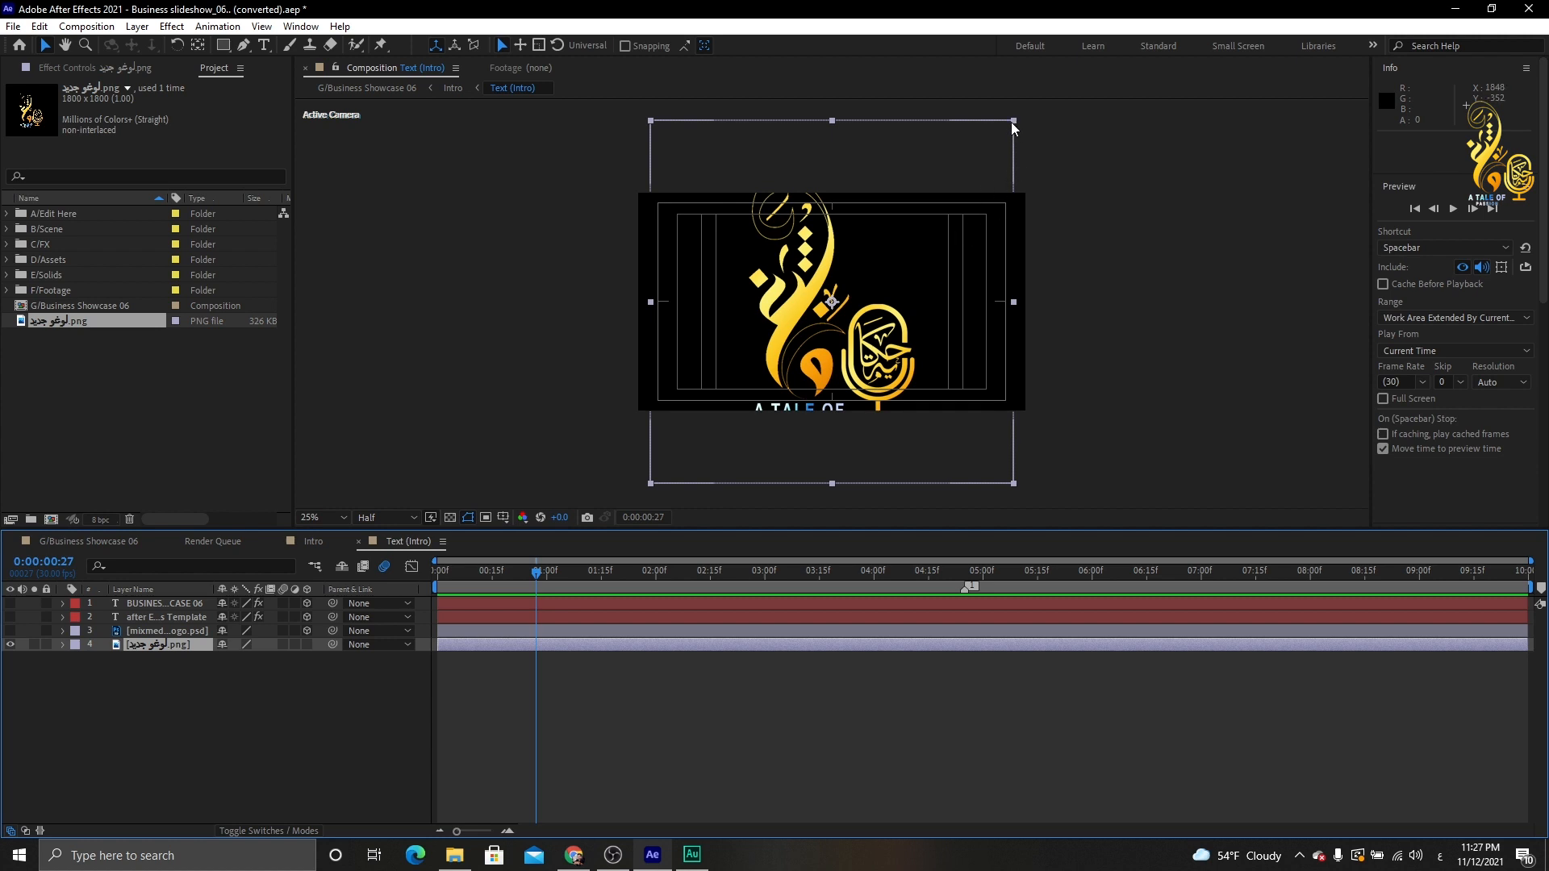
drag(1014, 118, 944, 186)
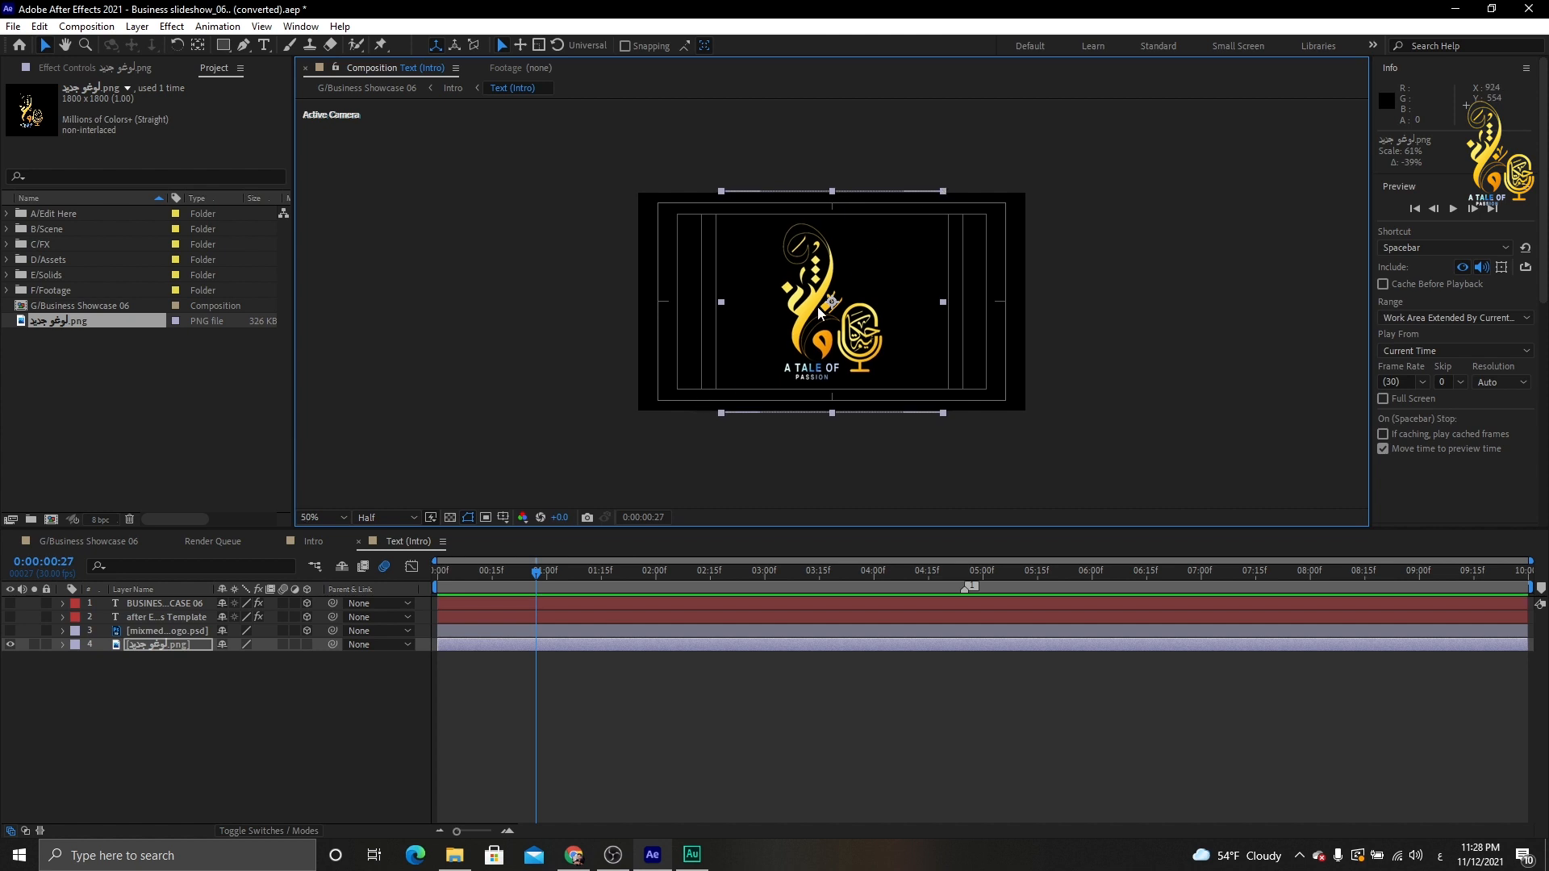
key(period)
scroll(818, 309, down, 1)
scroll(818, 309, up, 1)
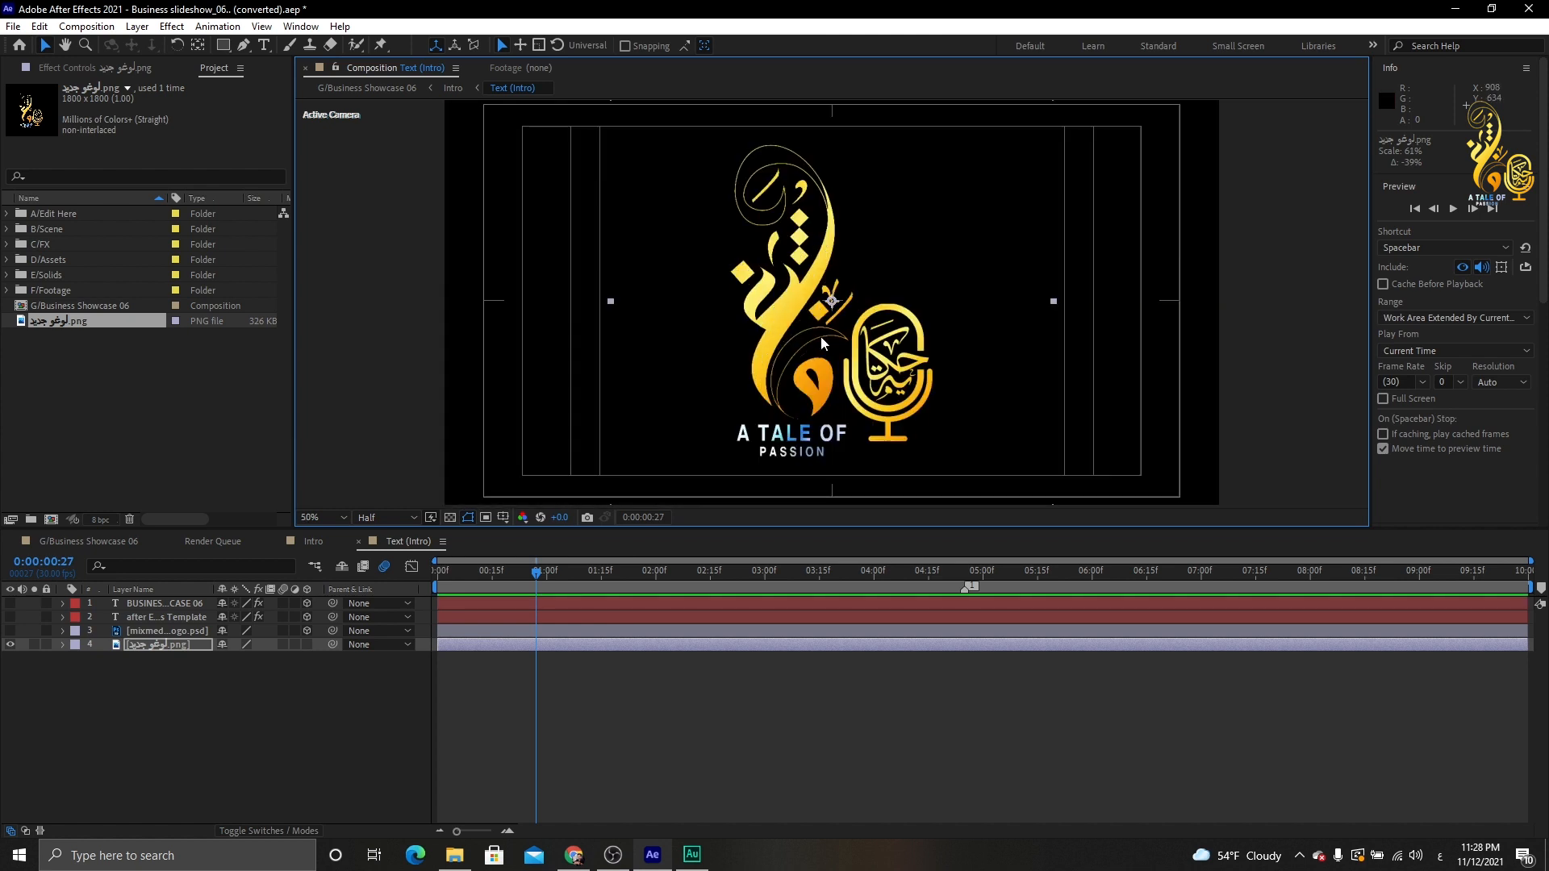
click(307, 541)
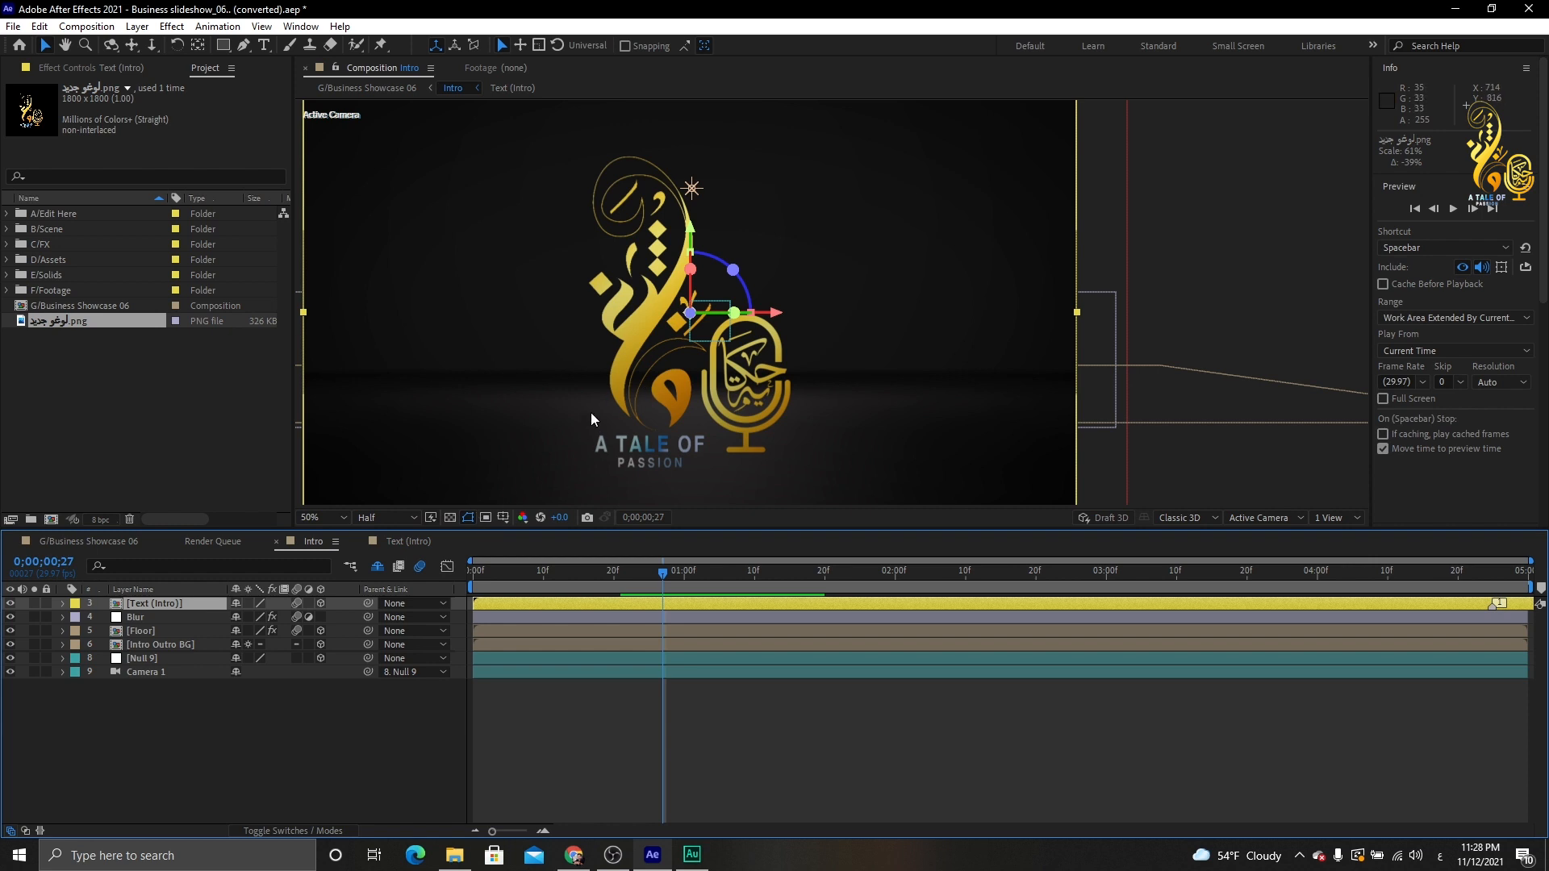
- Preview the Business Showcase 06 composition from 0 to check the gold logo intro
click(66, 541)
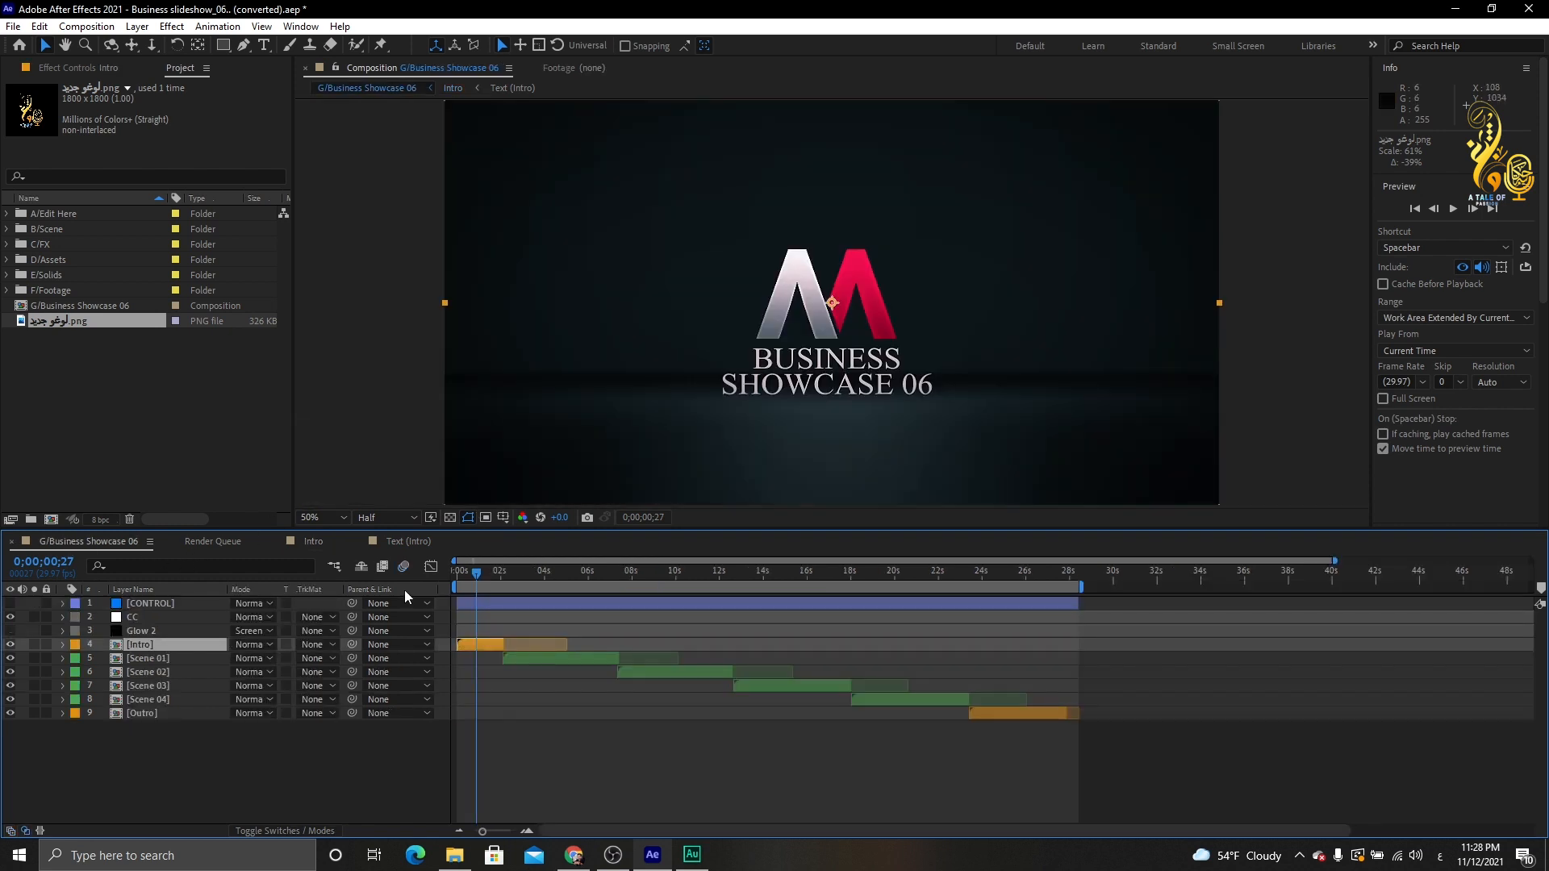
drag(477, 573, 447, 573)
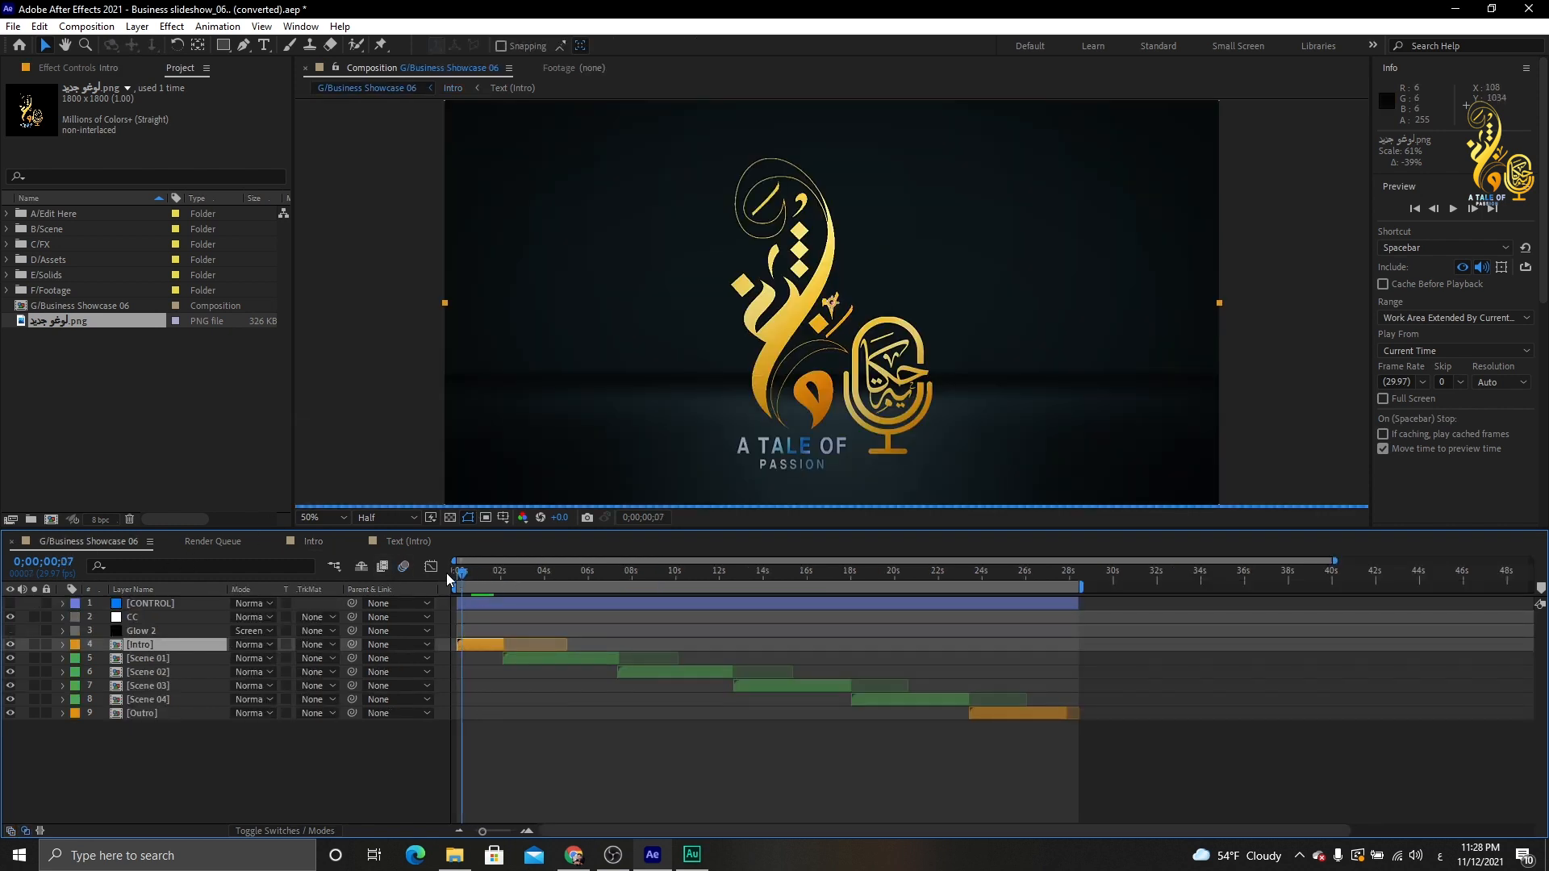
key(space)
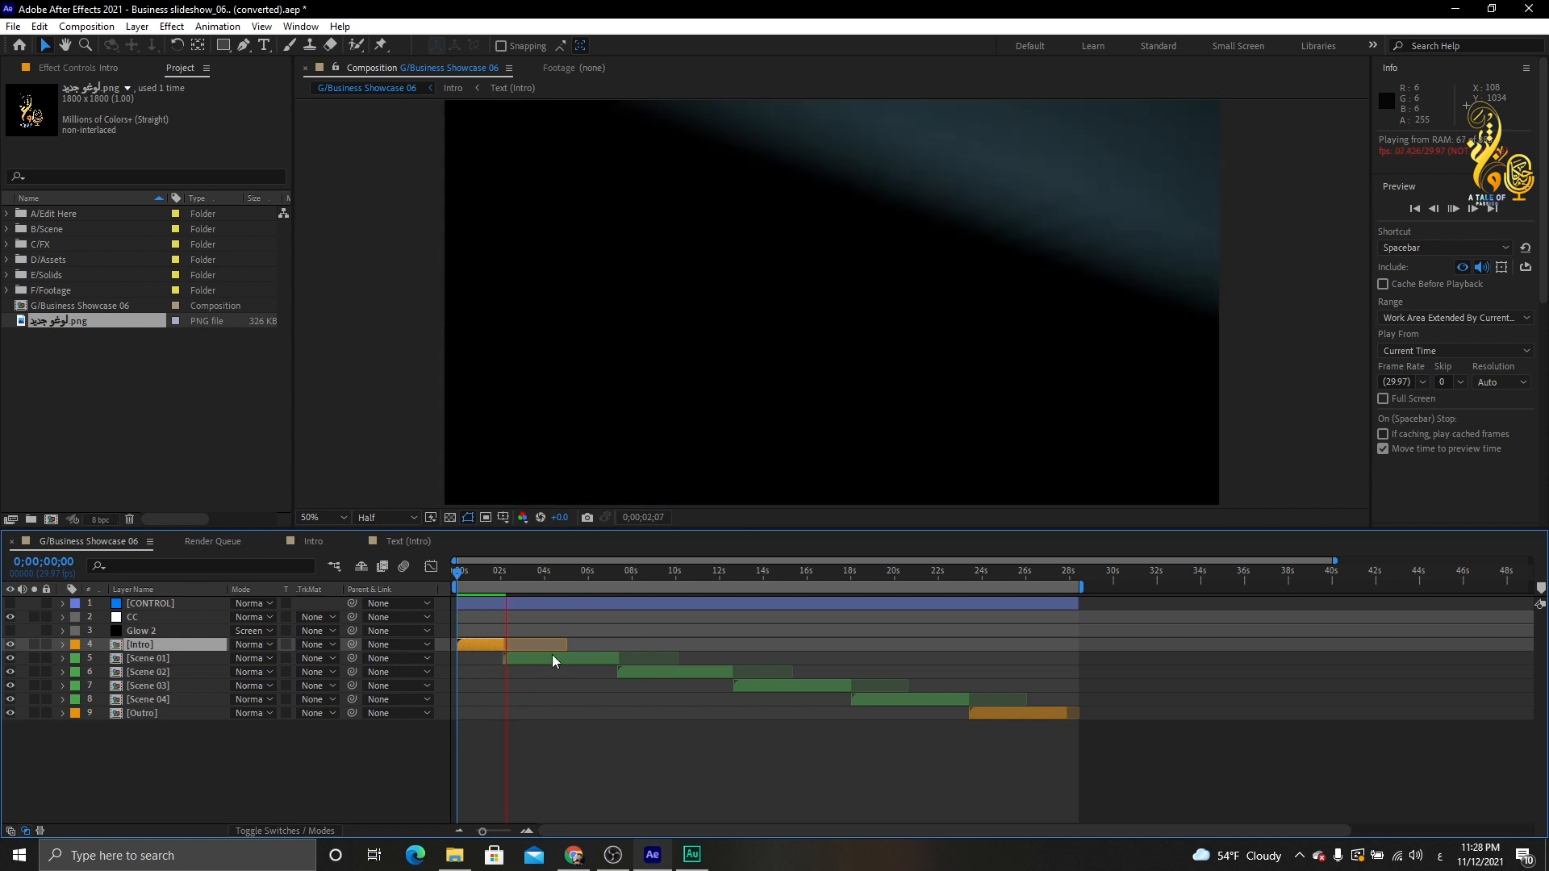
key(space)
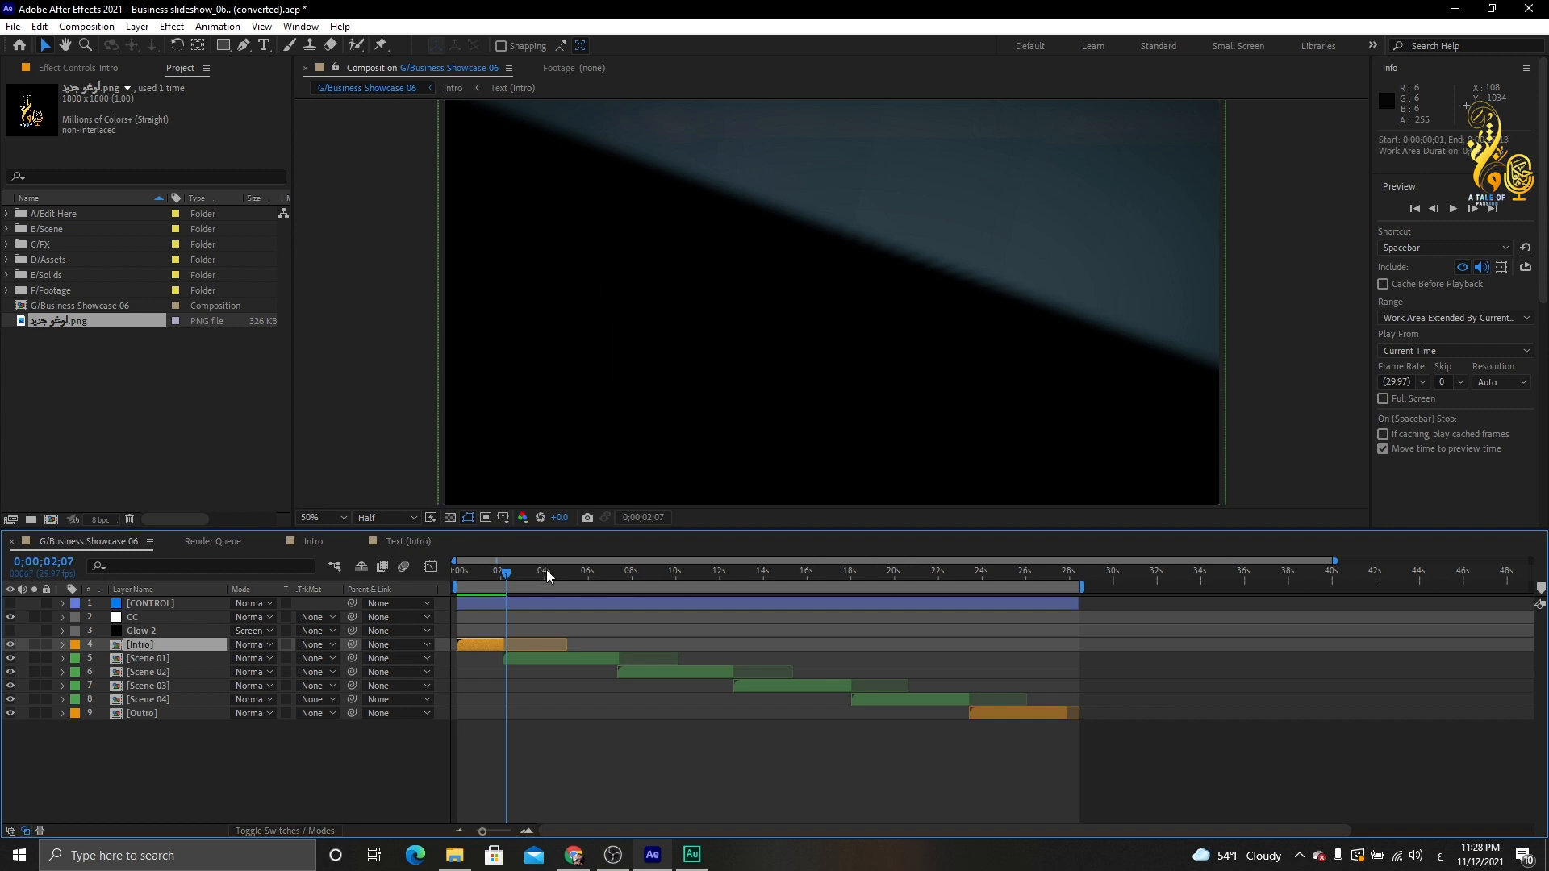
- Open Scene 01, then its Placeholder 01 precomposition containing the Glass2 layer
click(547, 574)
click(561, 660)
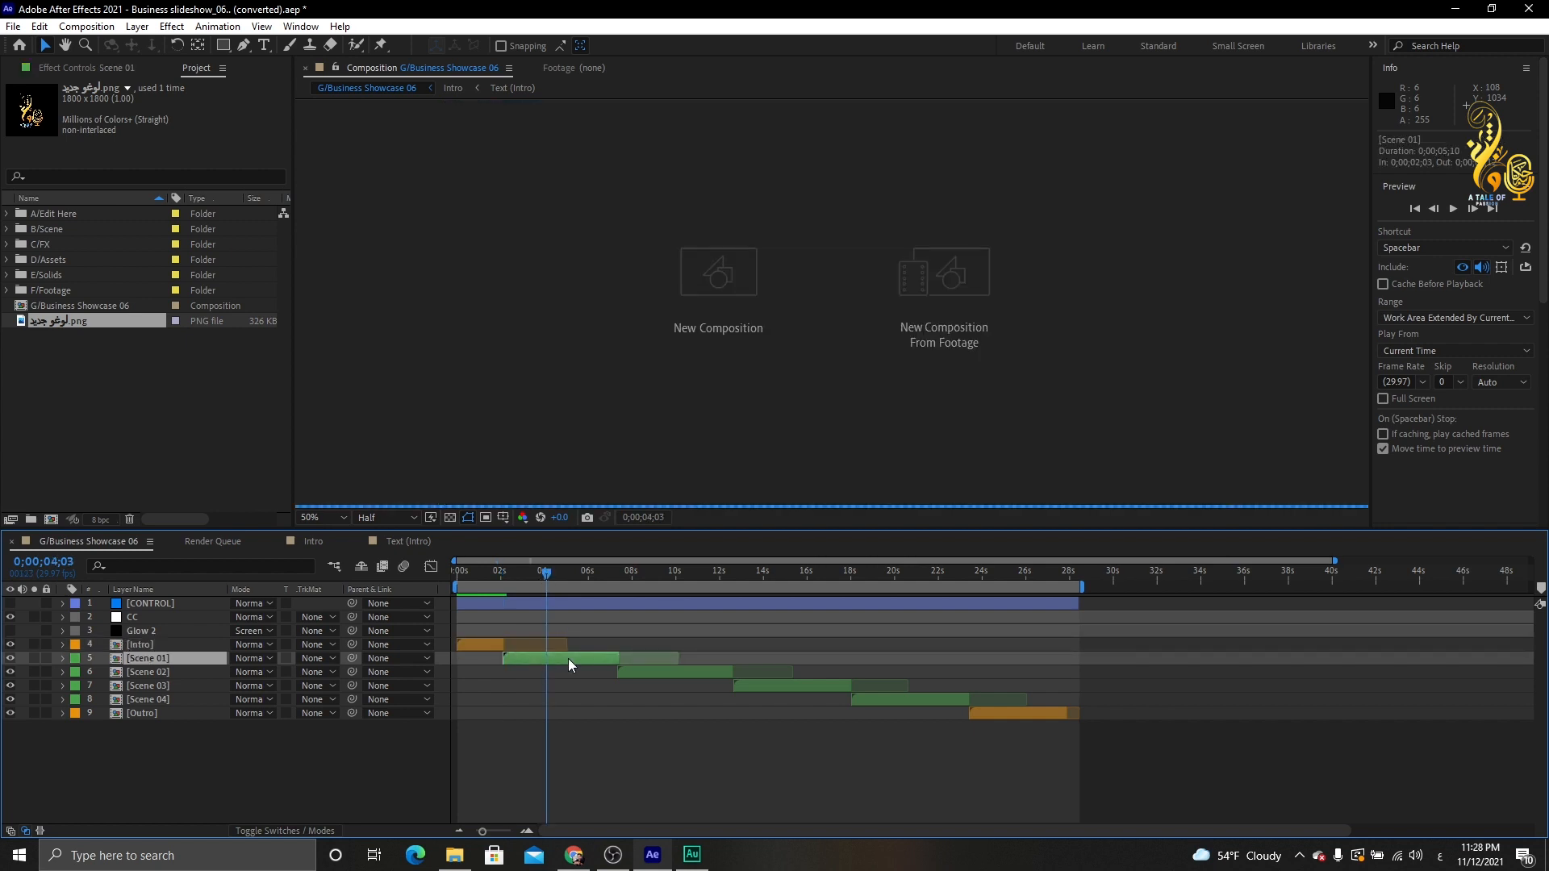
double_click(568, 659)
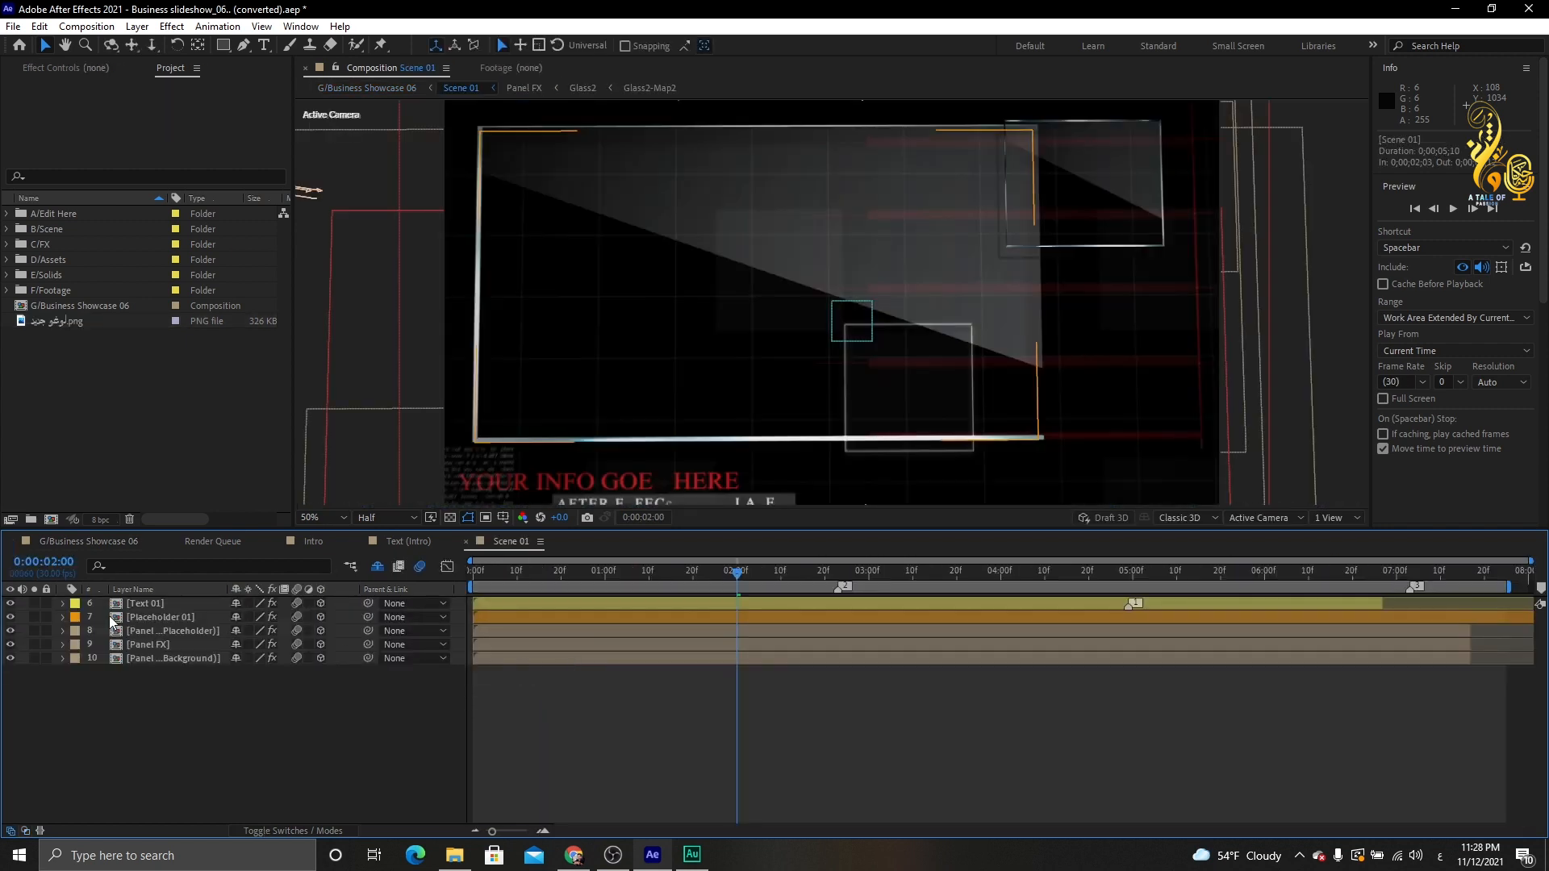
click(152, 605)
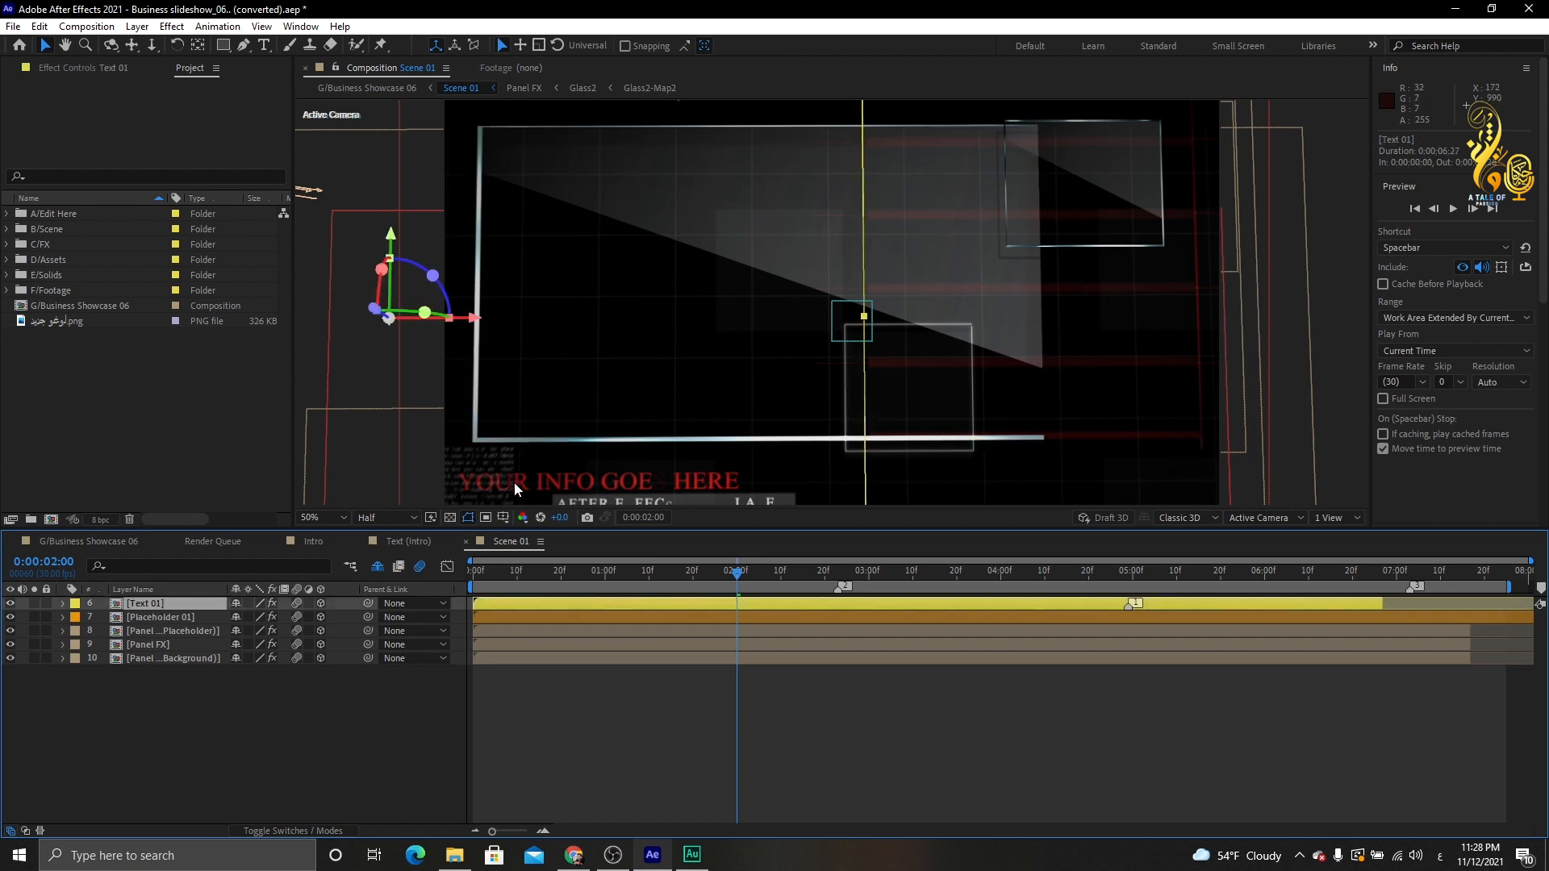
click(153, 617)
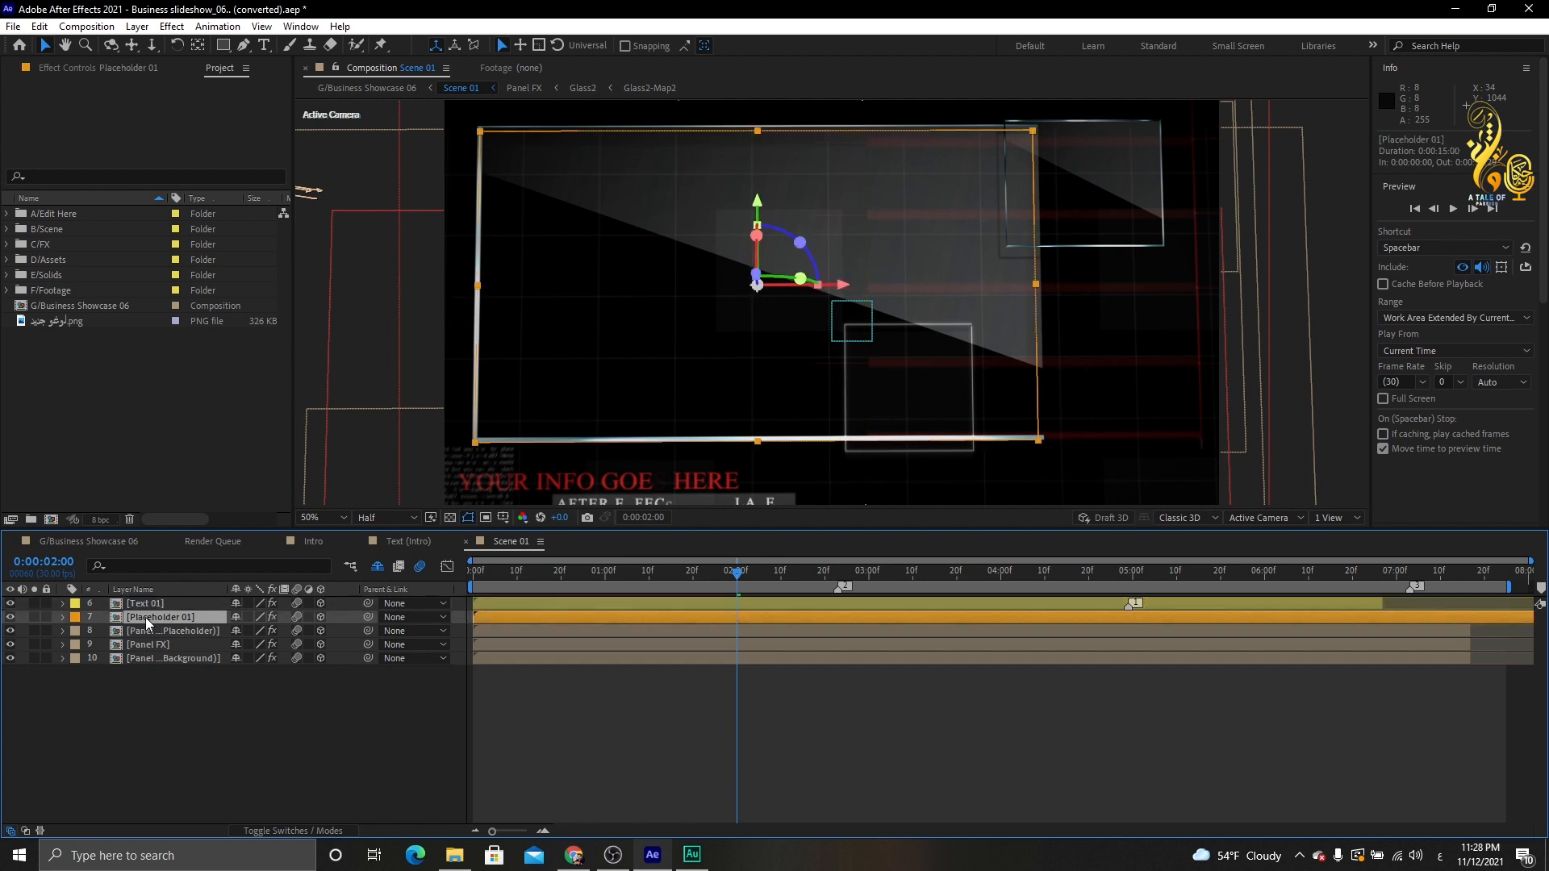
double_click(145, 618)
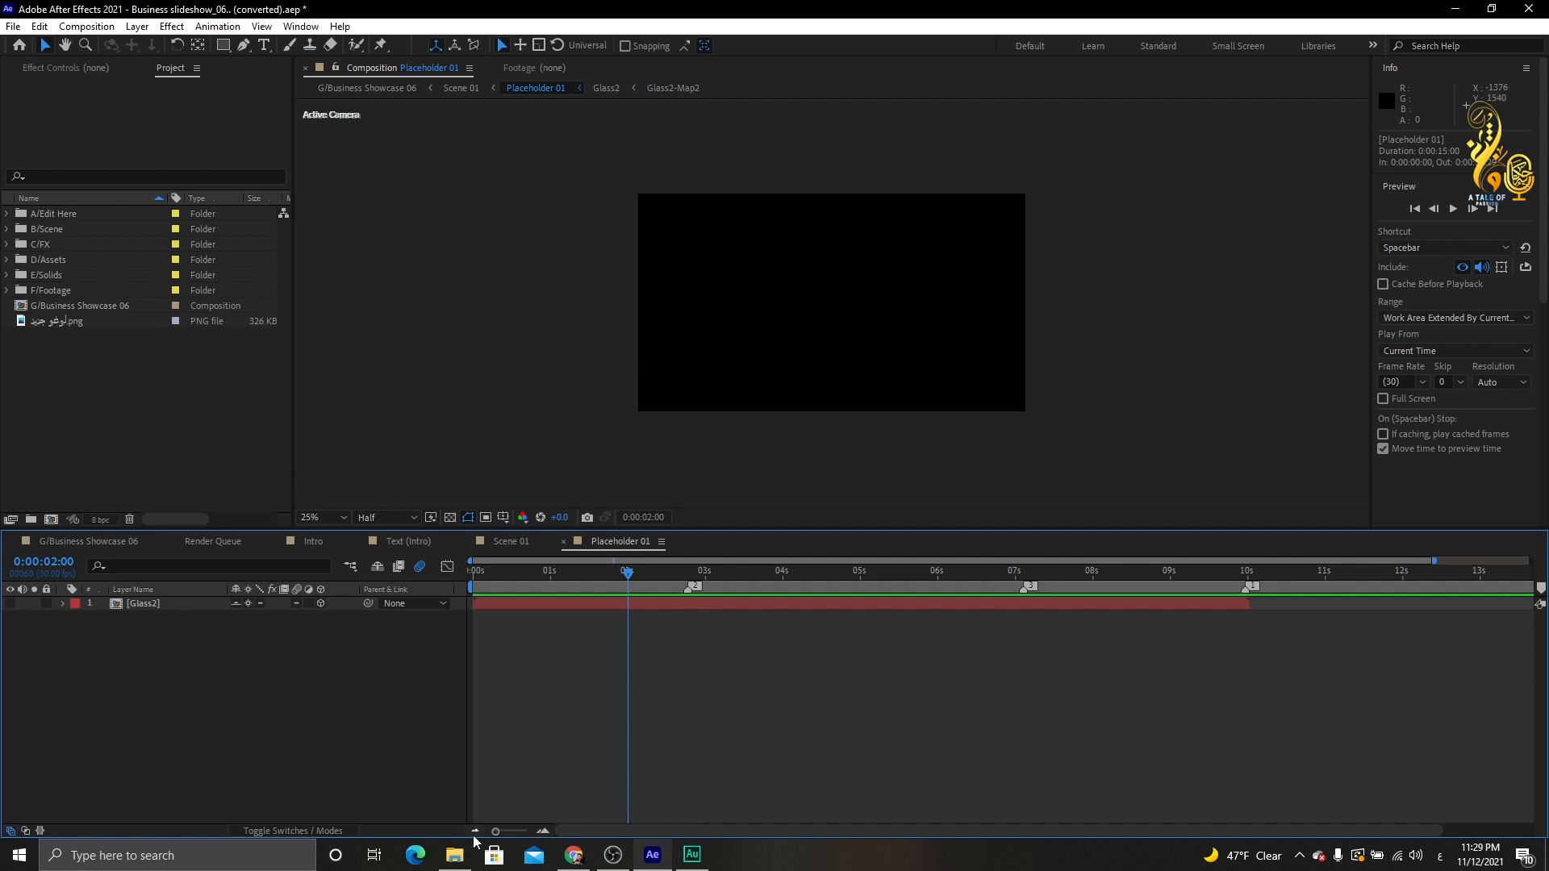
- Import the business-people-meeting-organisation.jpg photo and place it above the Glass2 layer
mouse_move(457, 849)
click(459, 802)
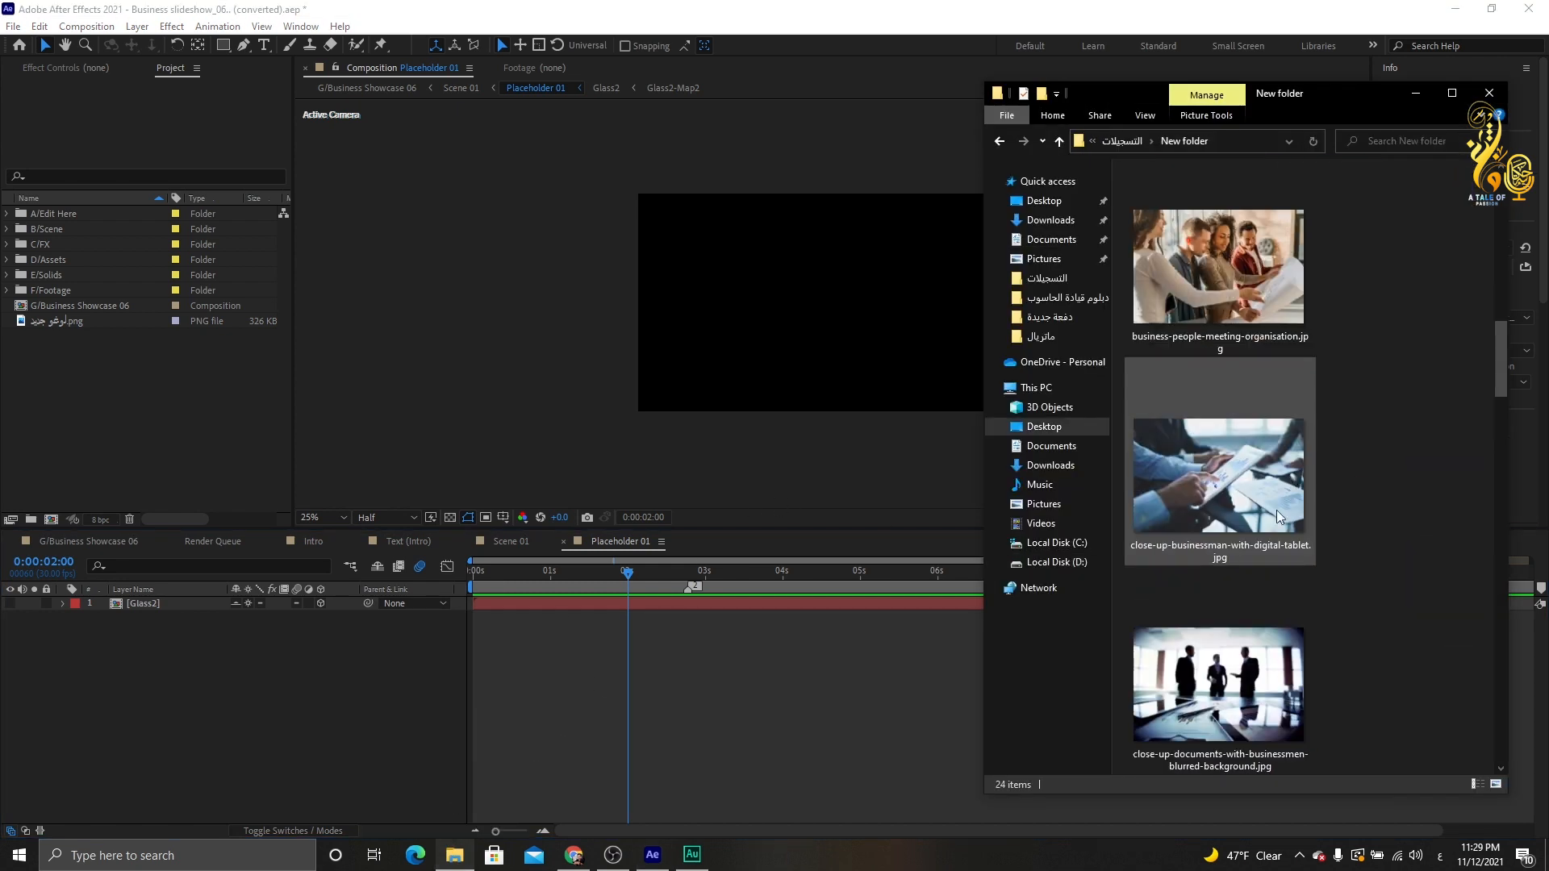
click(1229, 303)
drag(1239, 273, 128, 429)
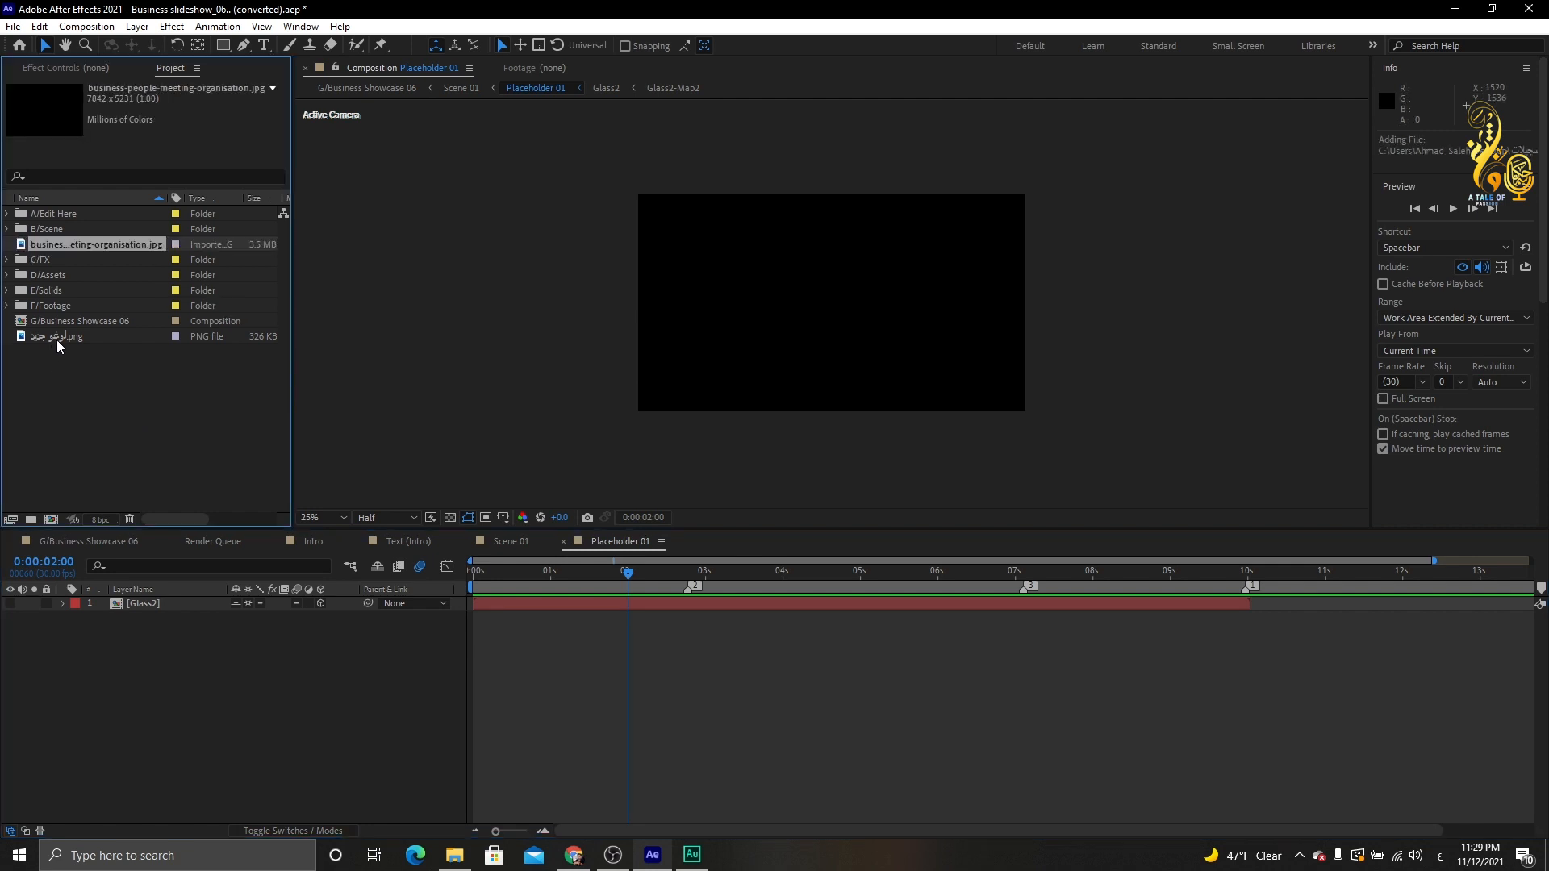
drag(57, 245, 104, 631)
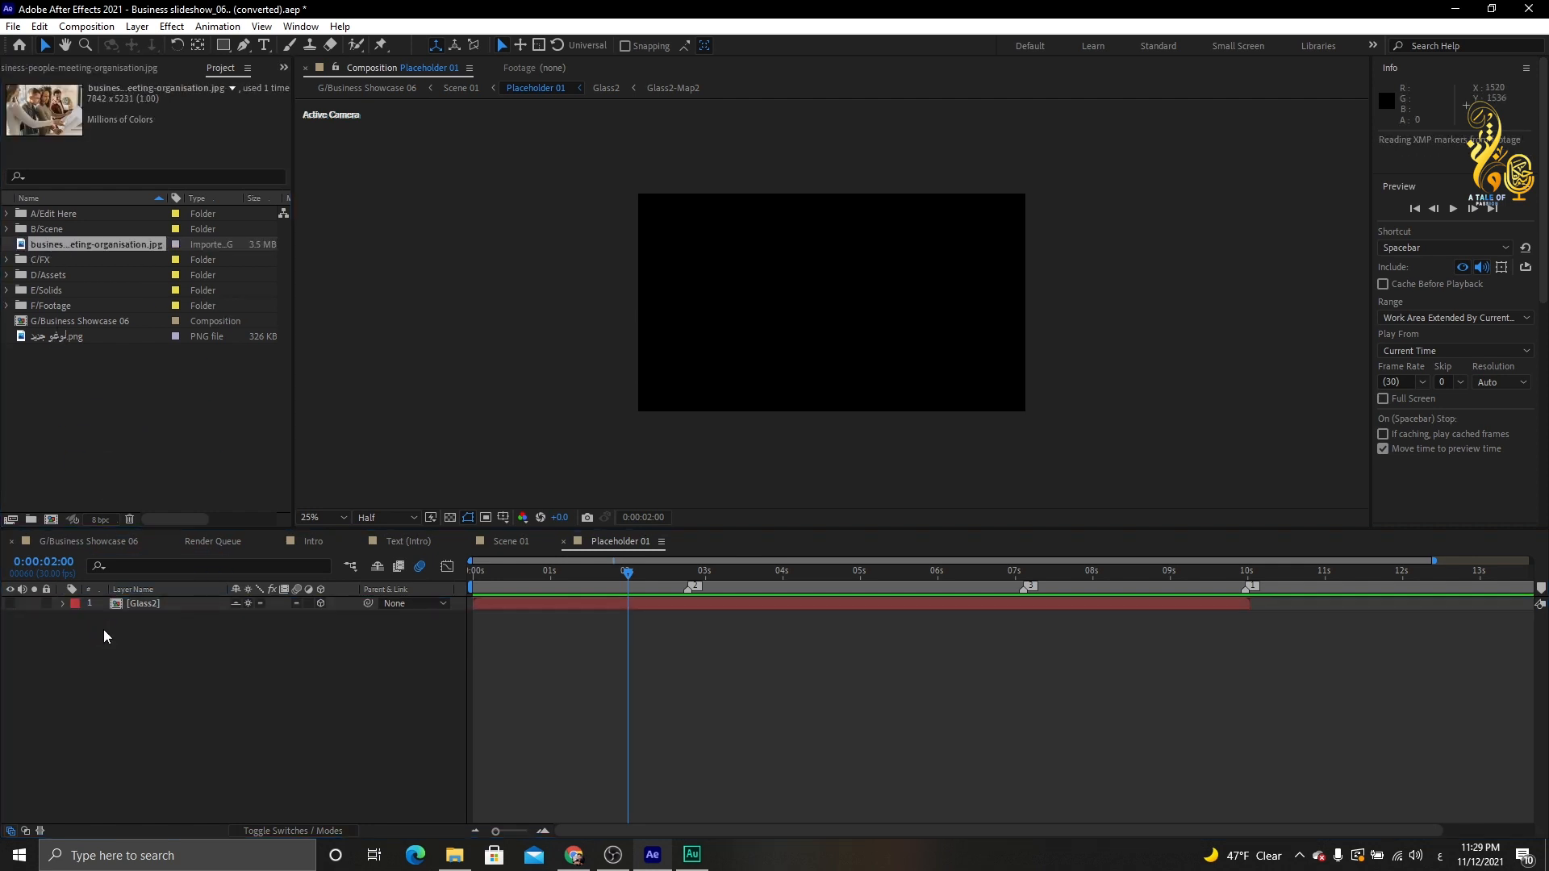
- Scale the meeting photo down and shift it down-right so all four people fill the frame
scroll(836, 301, down, 2)
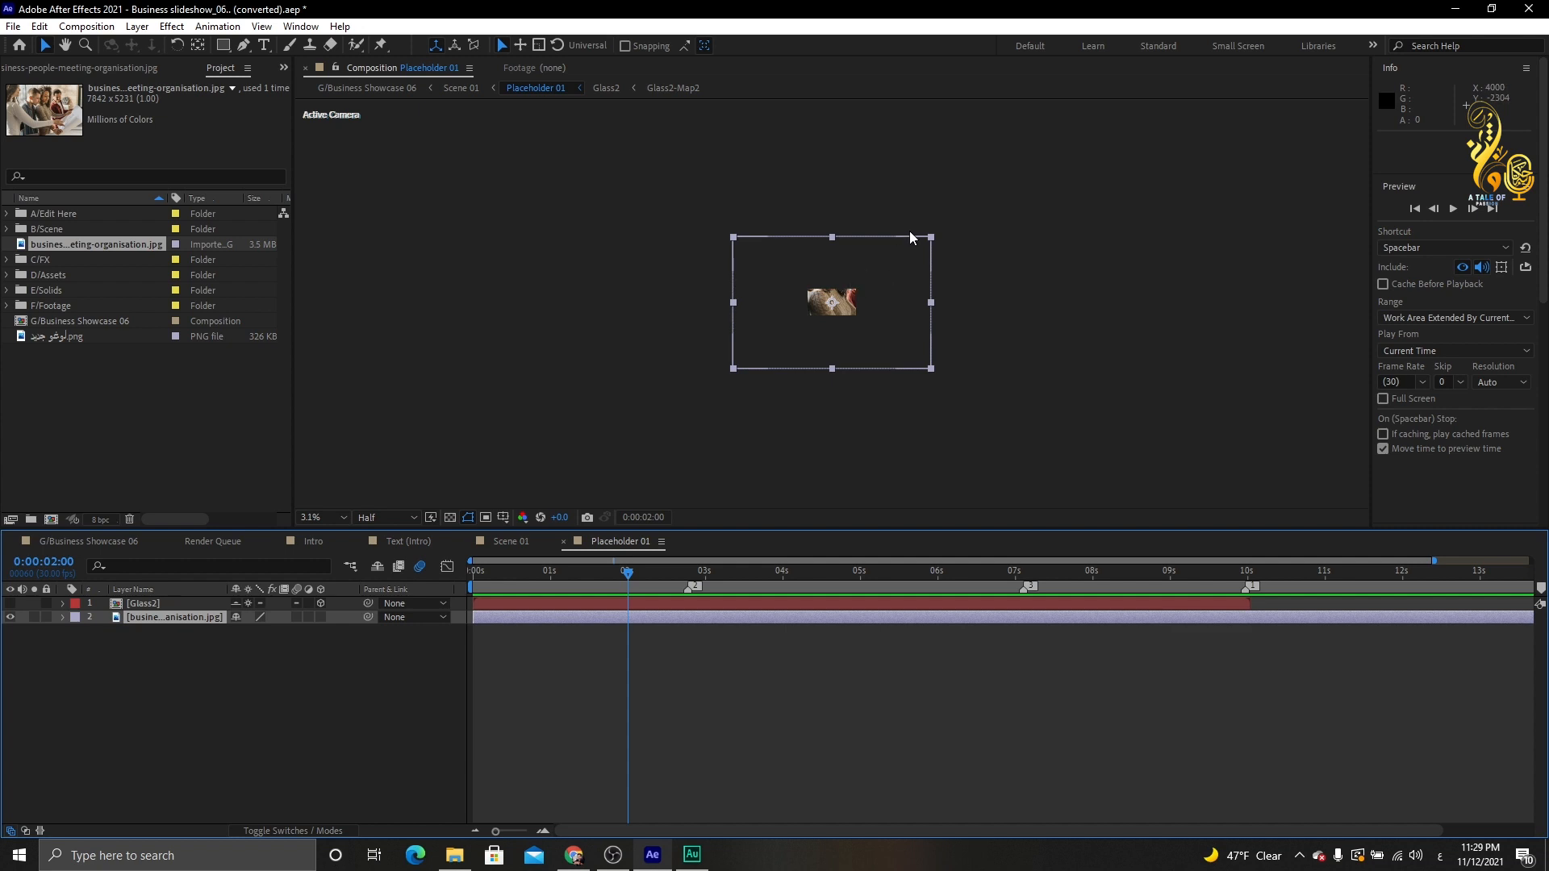
drag(932, 236, 861, 284)
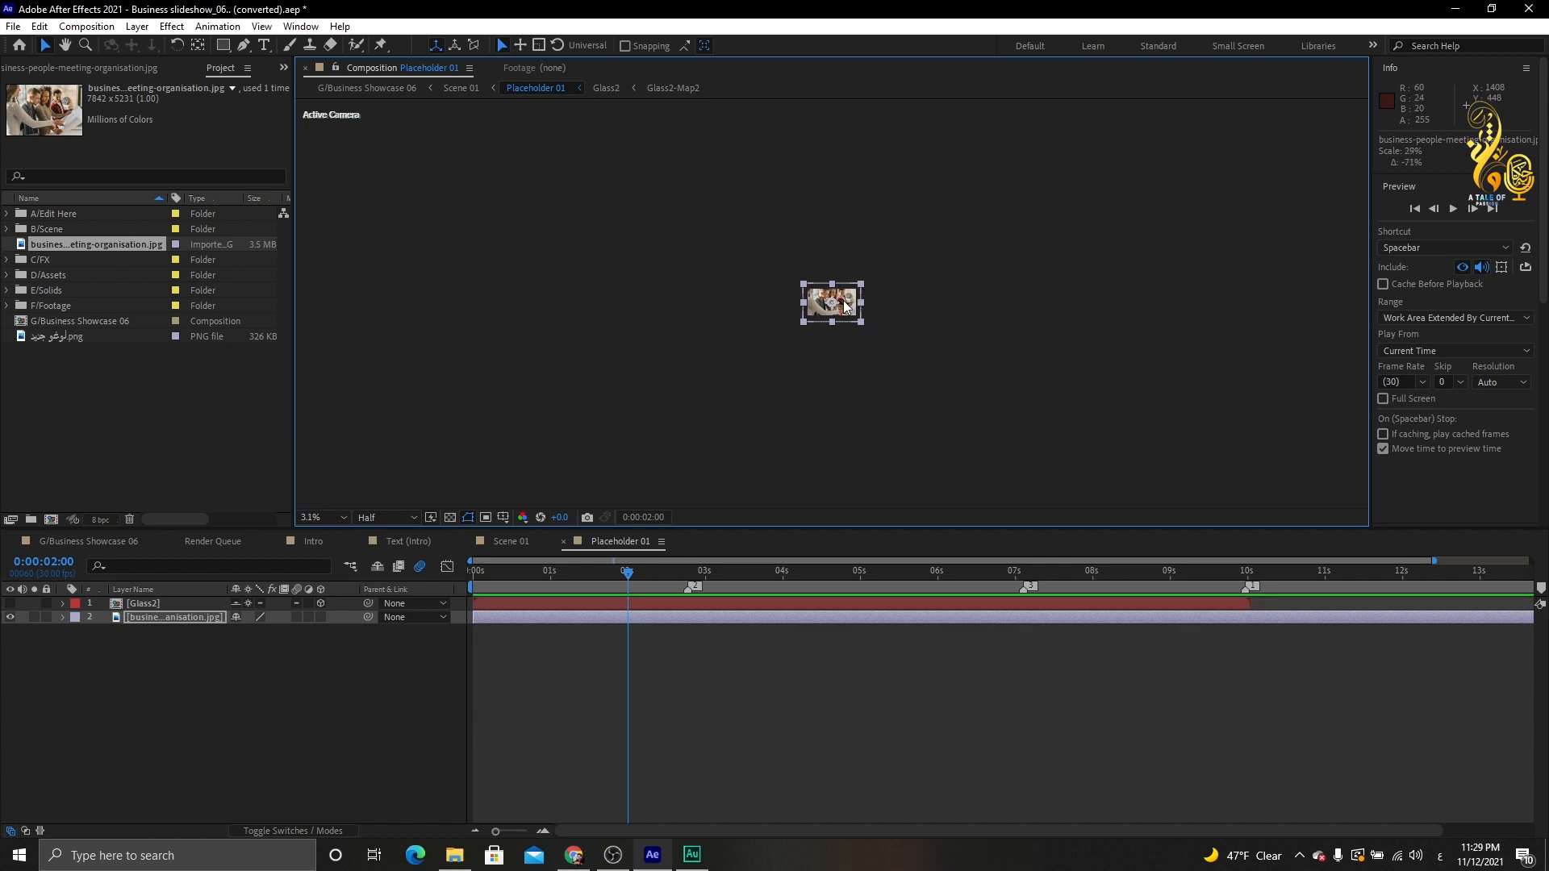
scroll(843, 301, up, 3)
scroll(844, 300, up, 2)
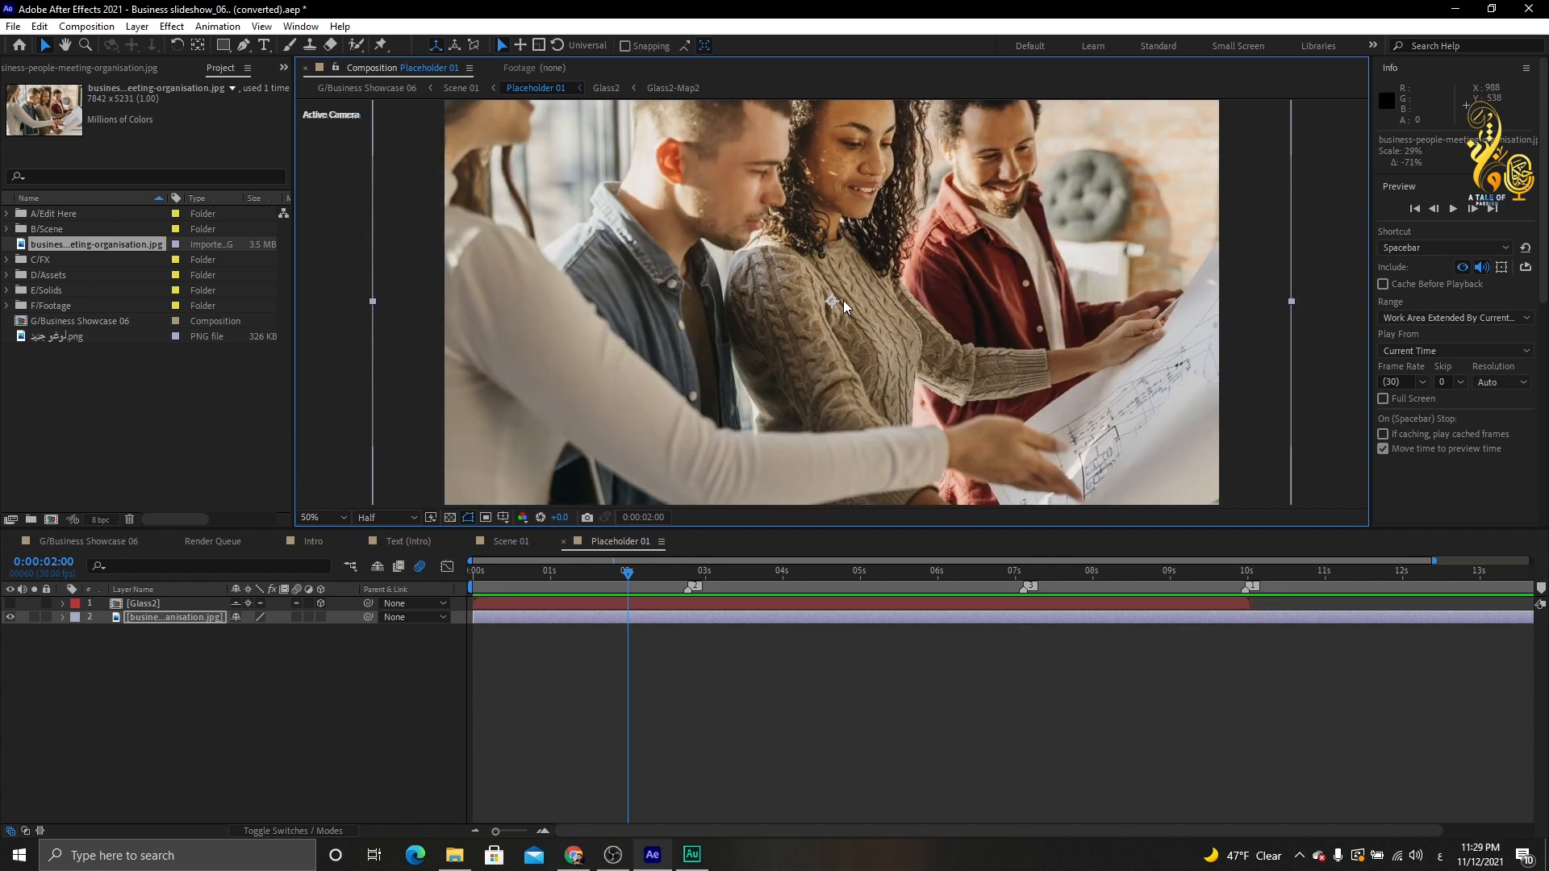
drag(1043, 203, 1108, 309)
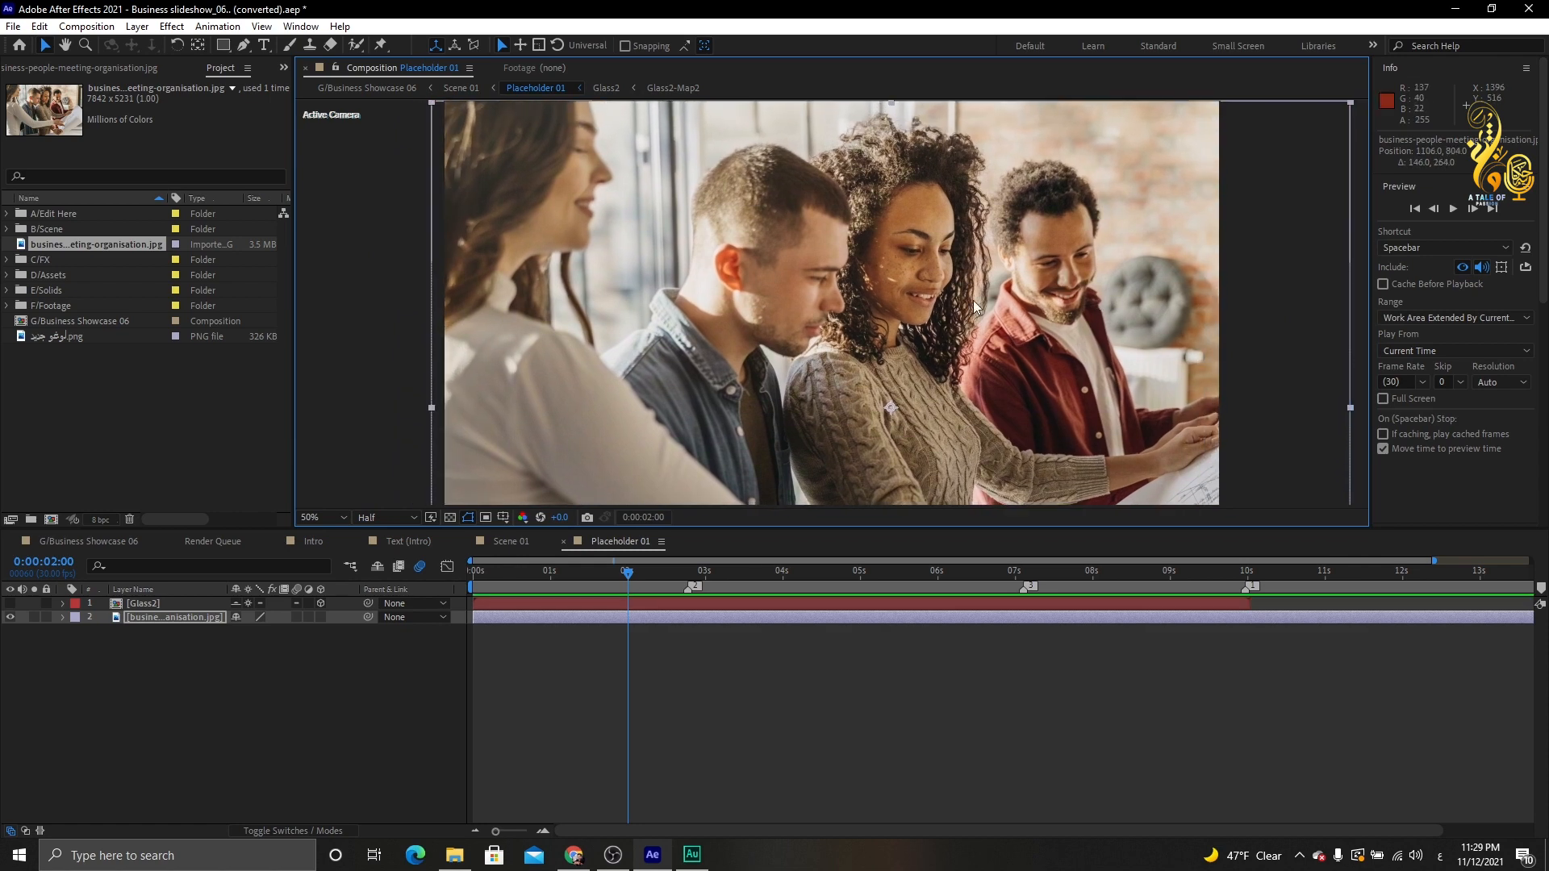
- Preview the photo frame in Business Showcase 06, then open Scene 01 and select its Text 01 layer
click(94, 545)
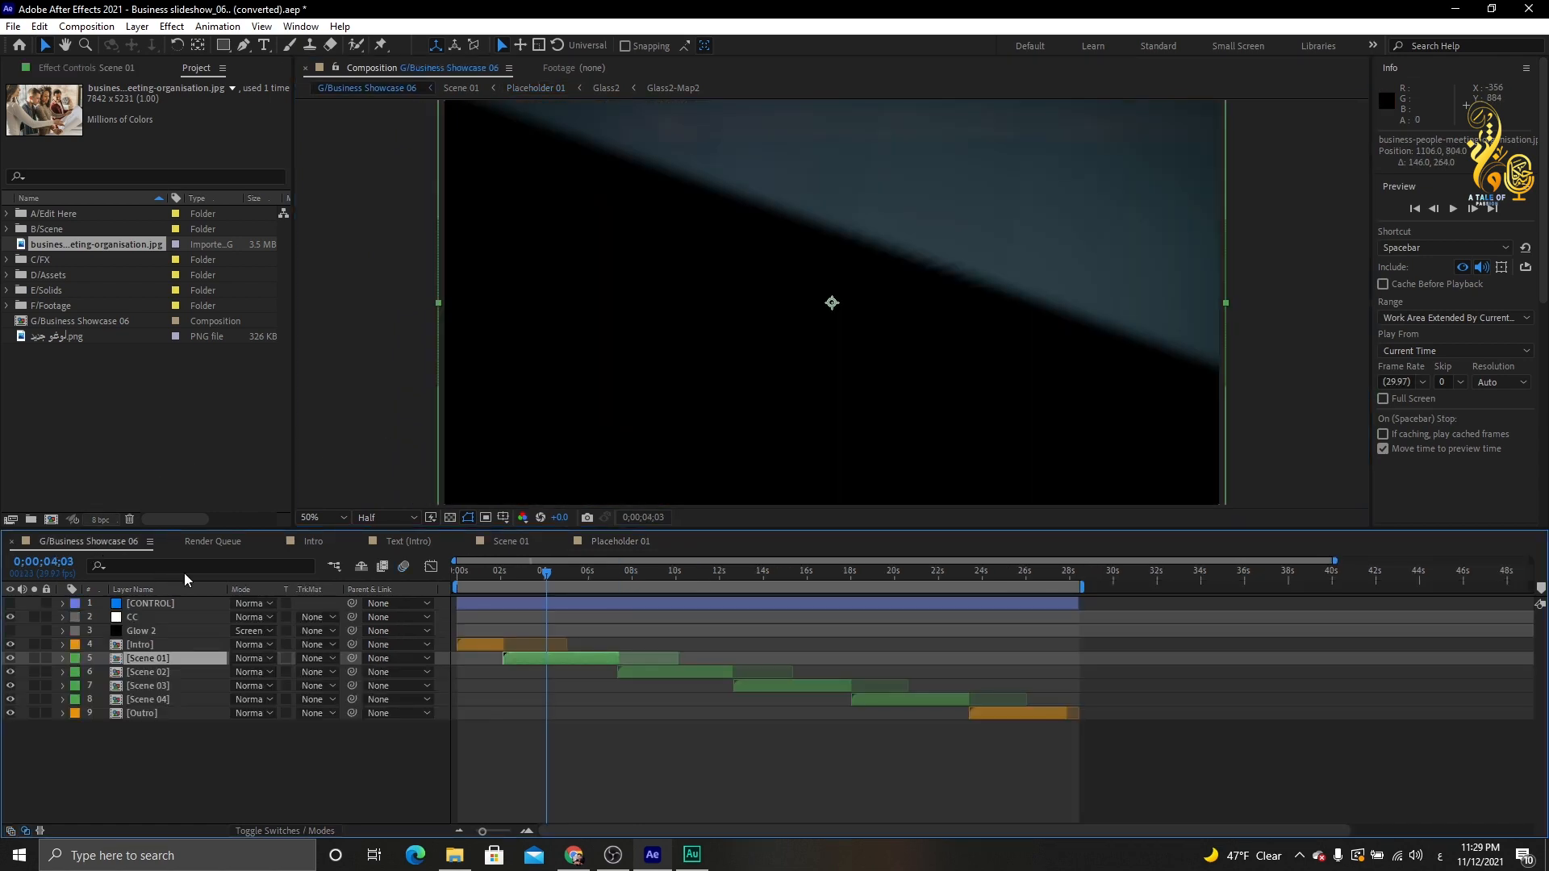
drag(547, 580, 596, 576)
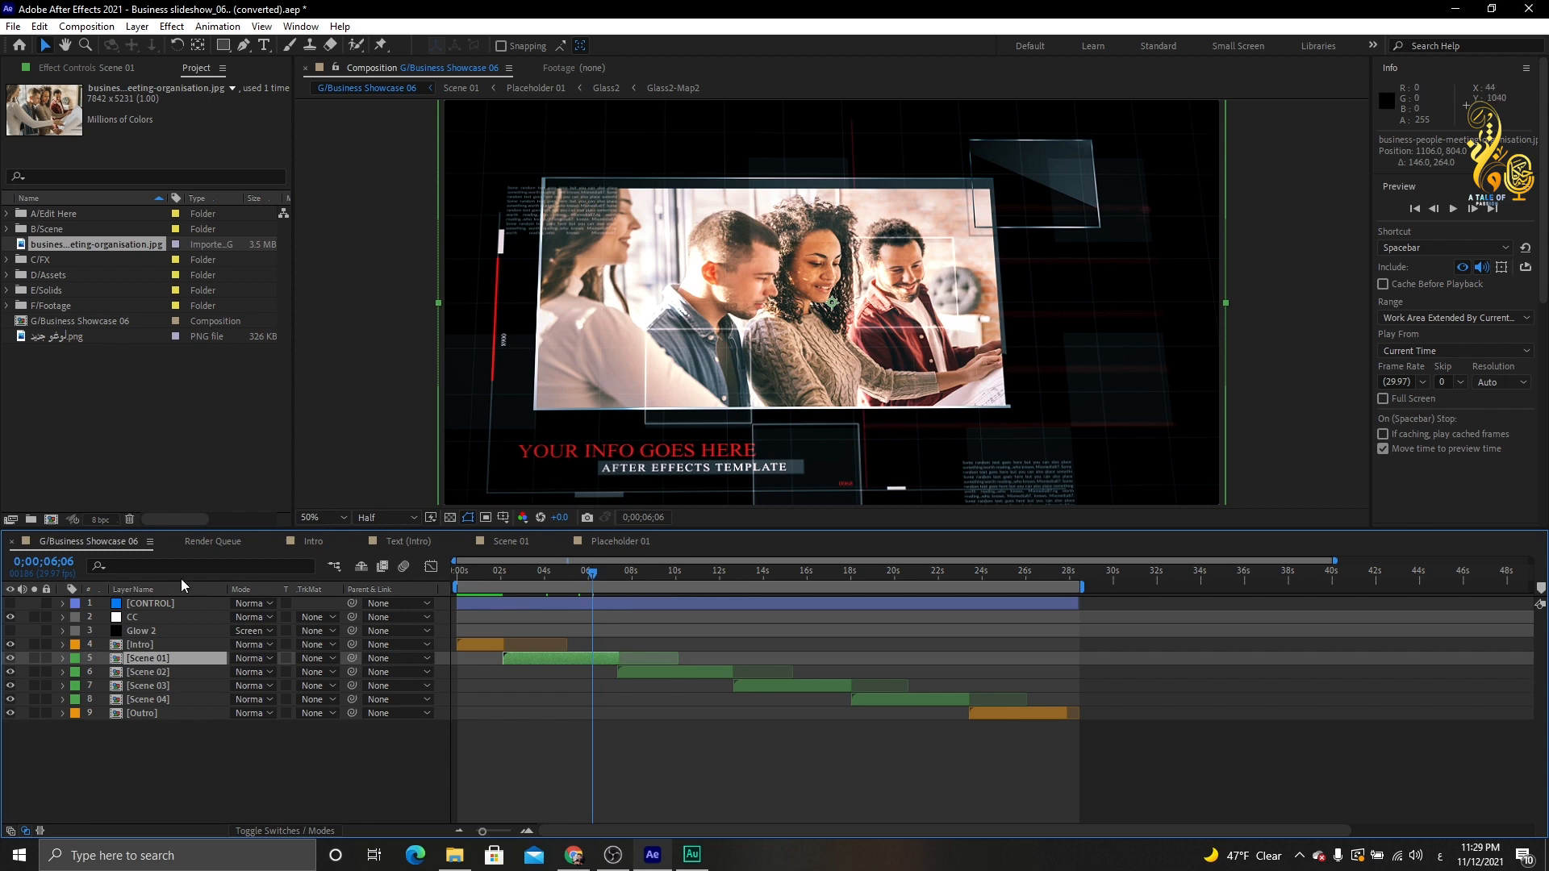
click(618, 544)
click(521, 544)
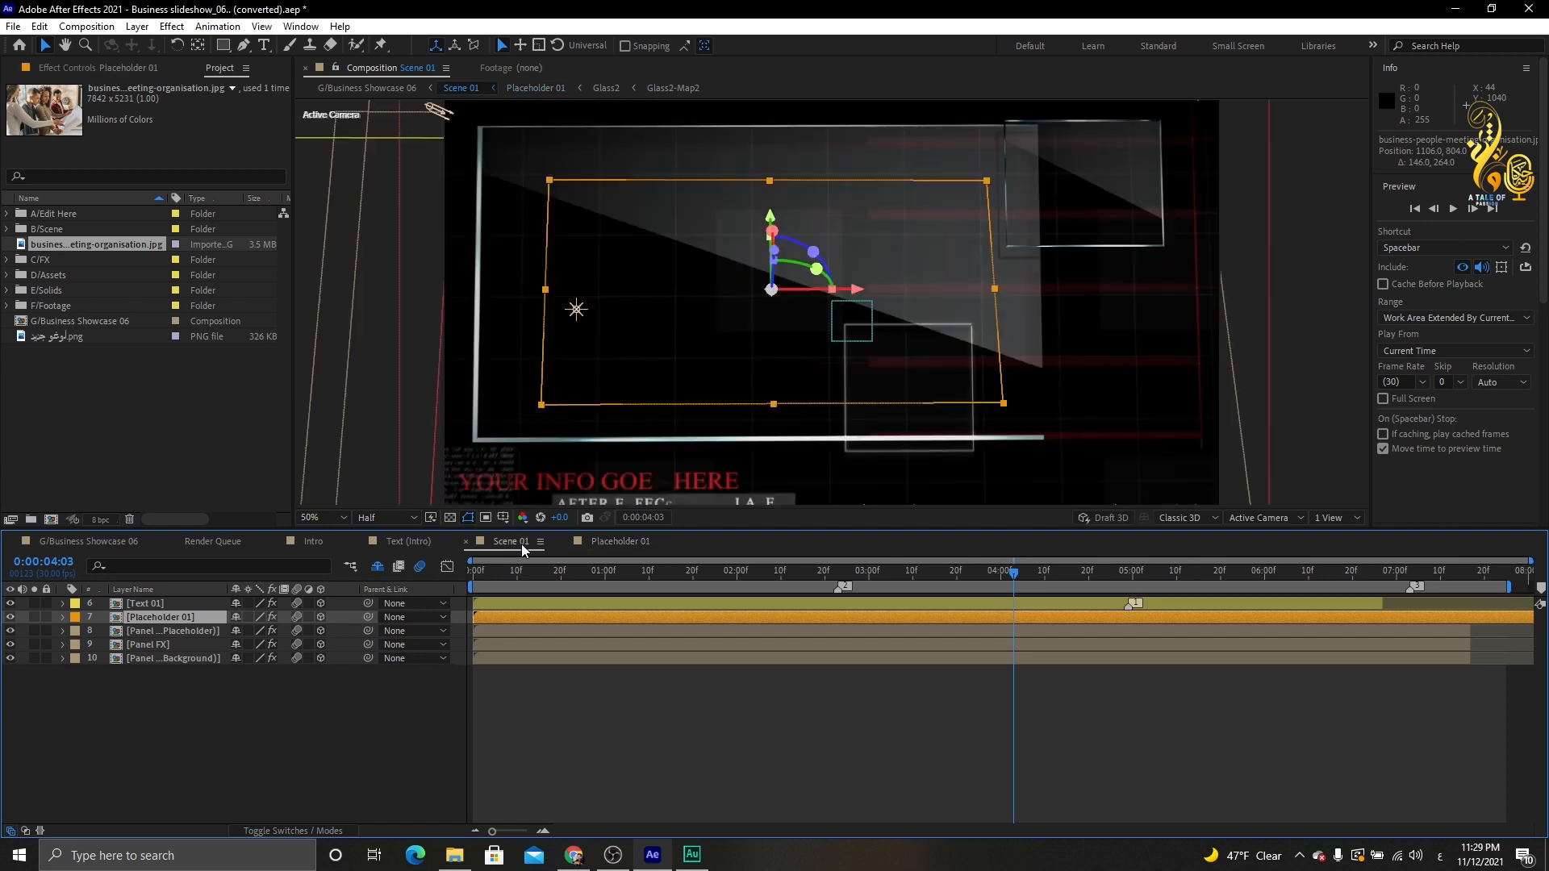
click(150, 605)
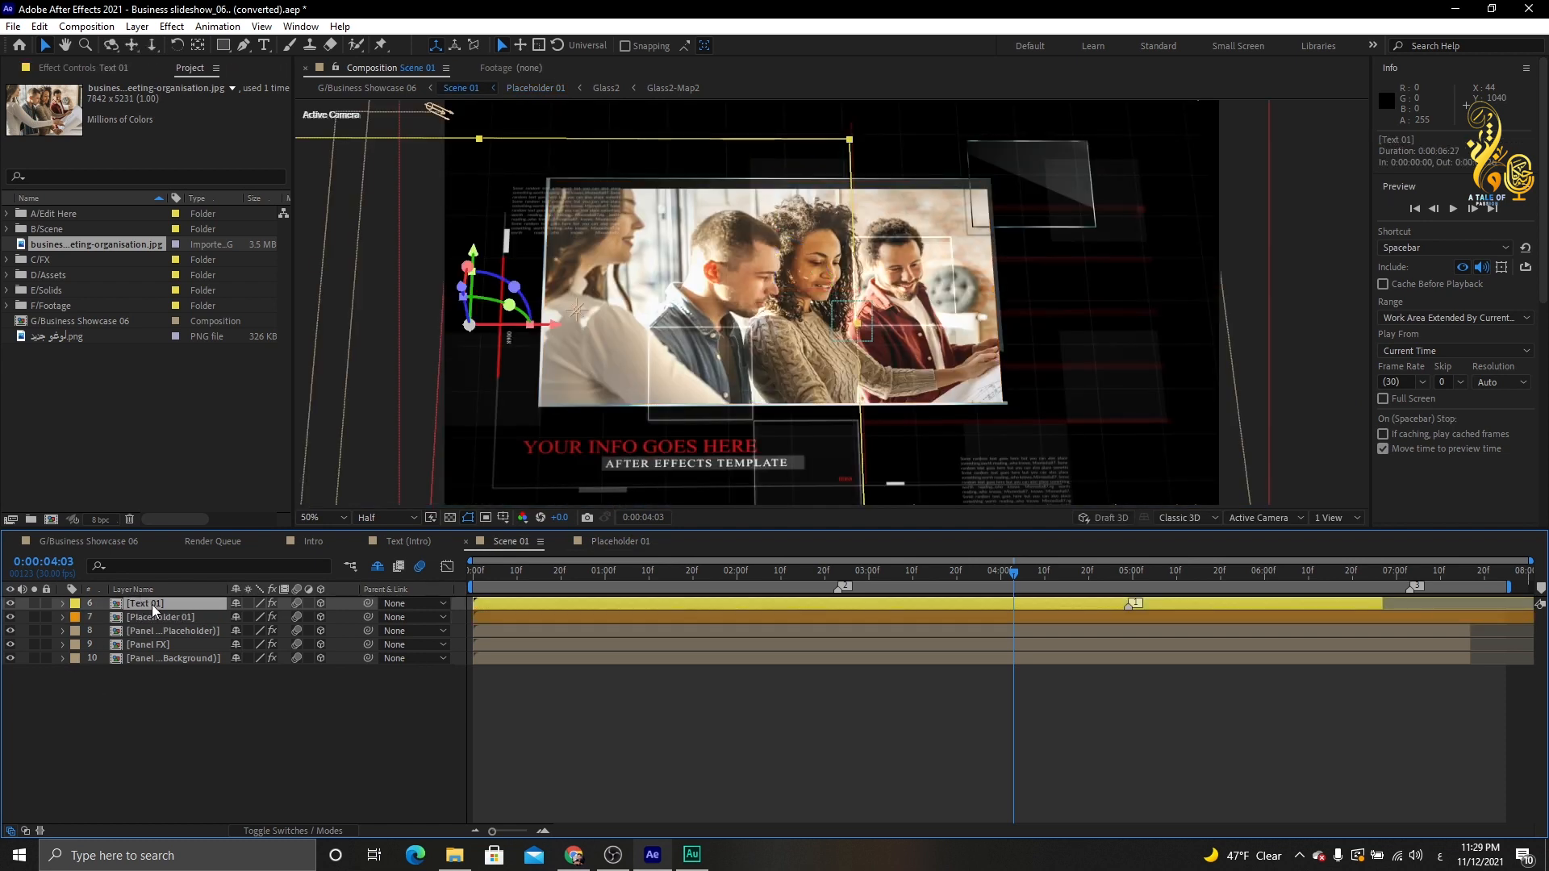
- Open the Text 01 precomp, try typing the Arabic name into the title, and undo the broken result
double_click(151, 603)
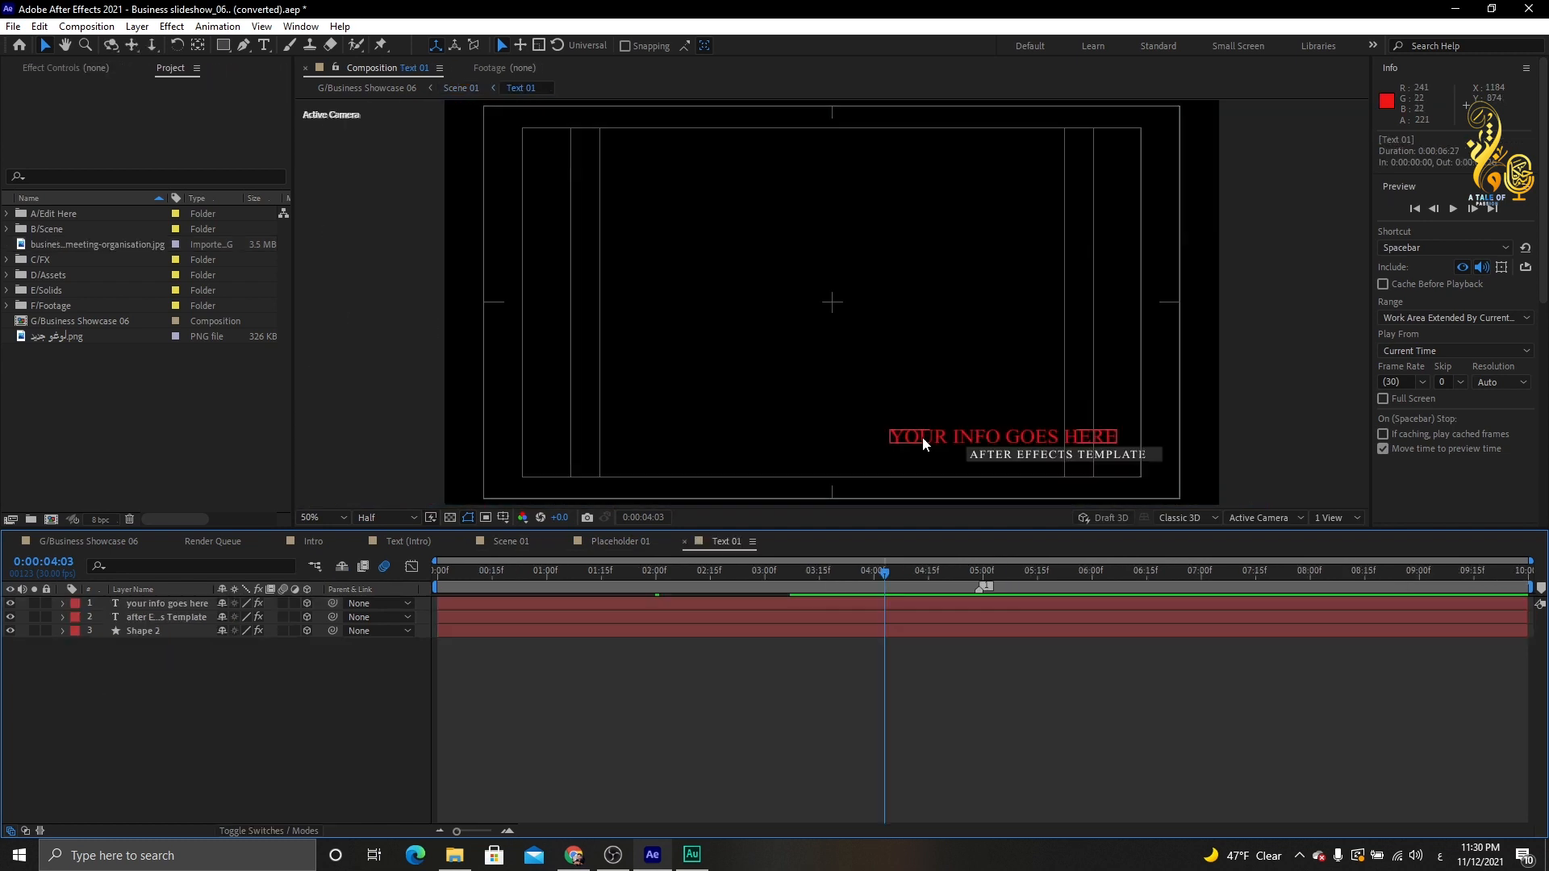
click(999, 433)
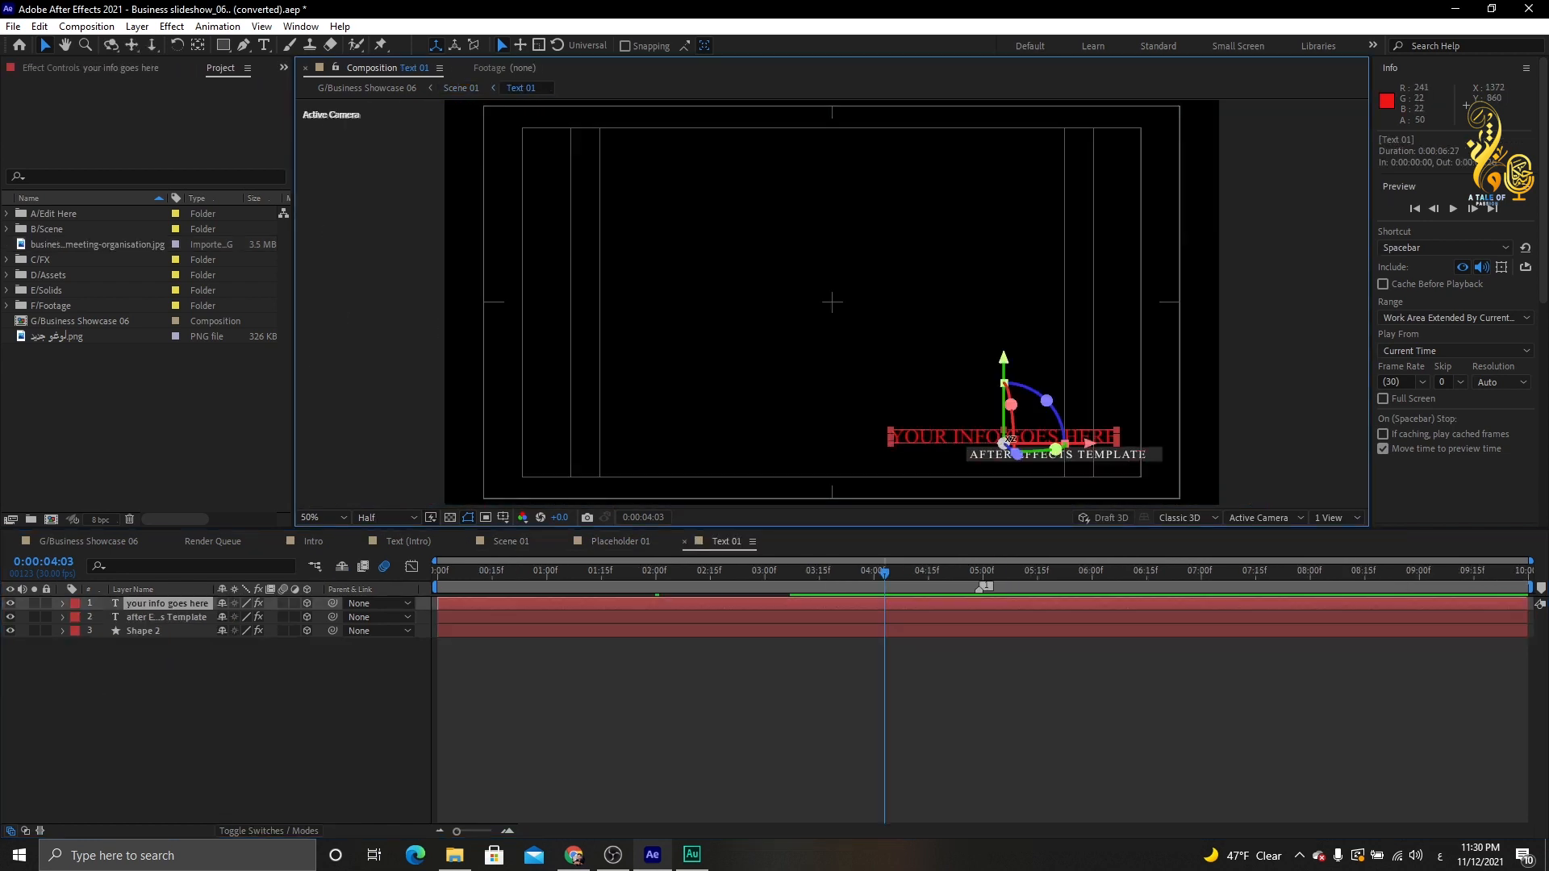
double_click(936, 433)
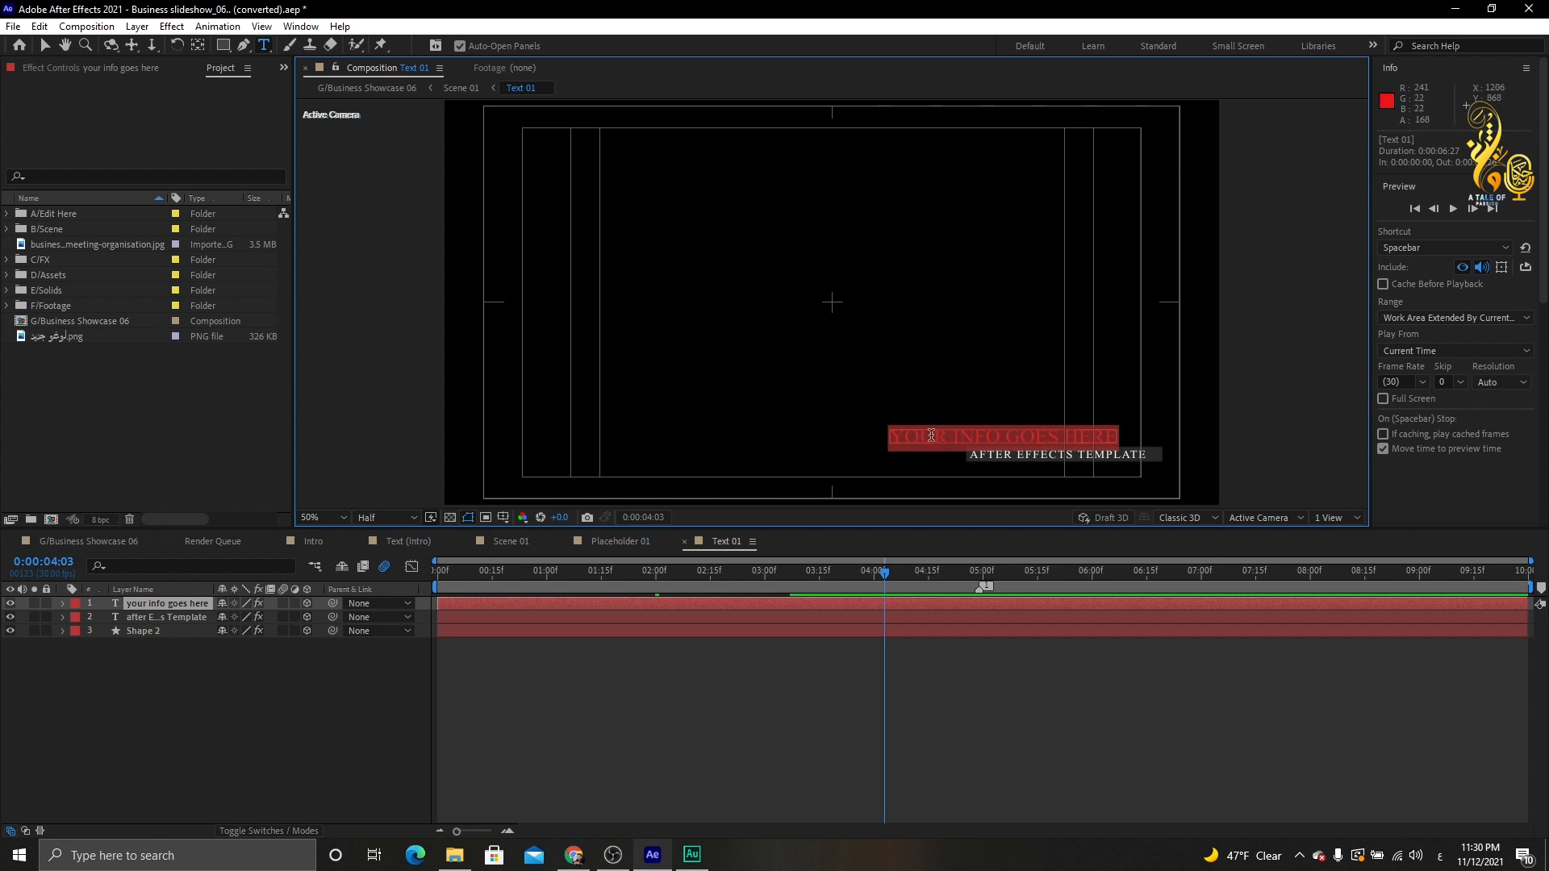
text(احم)
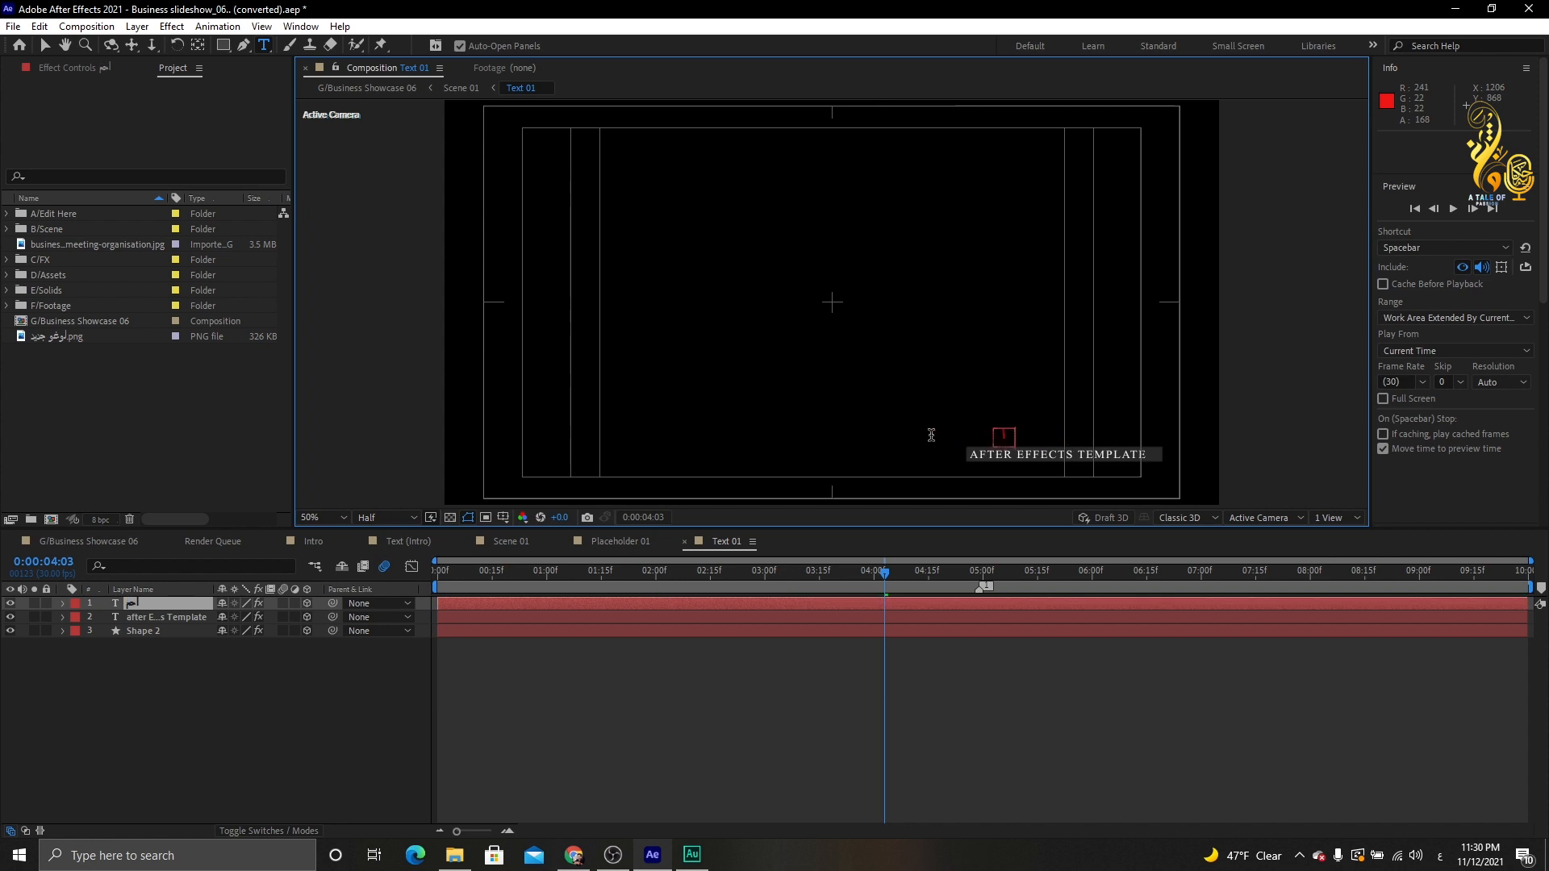
text(د صالح)
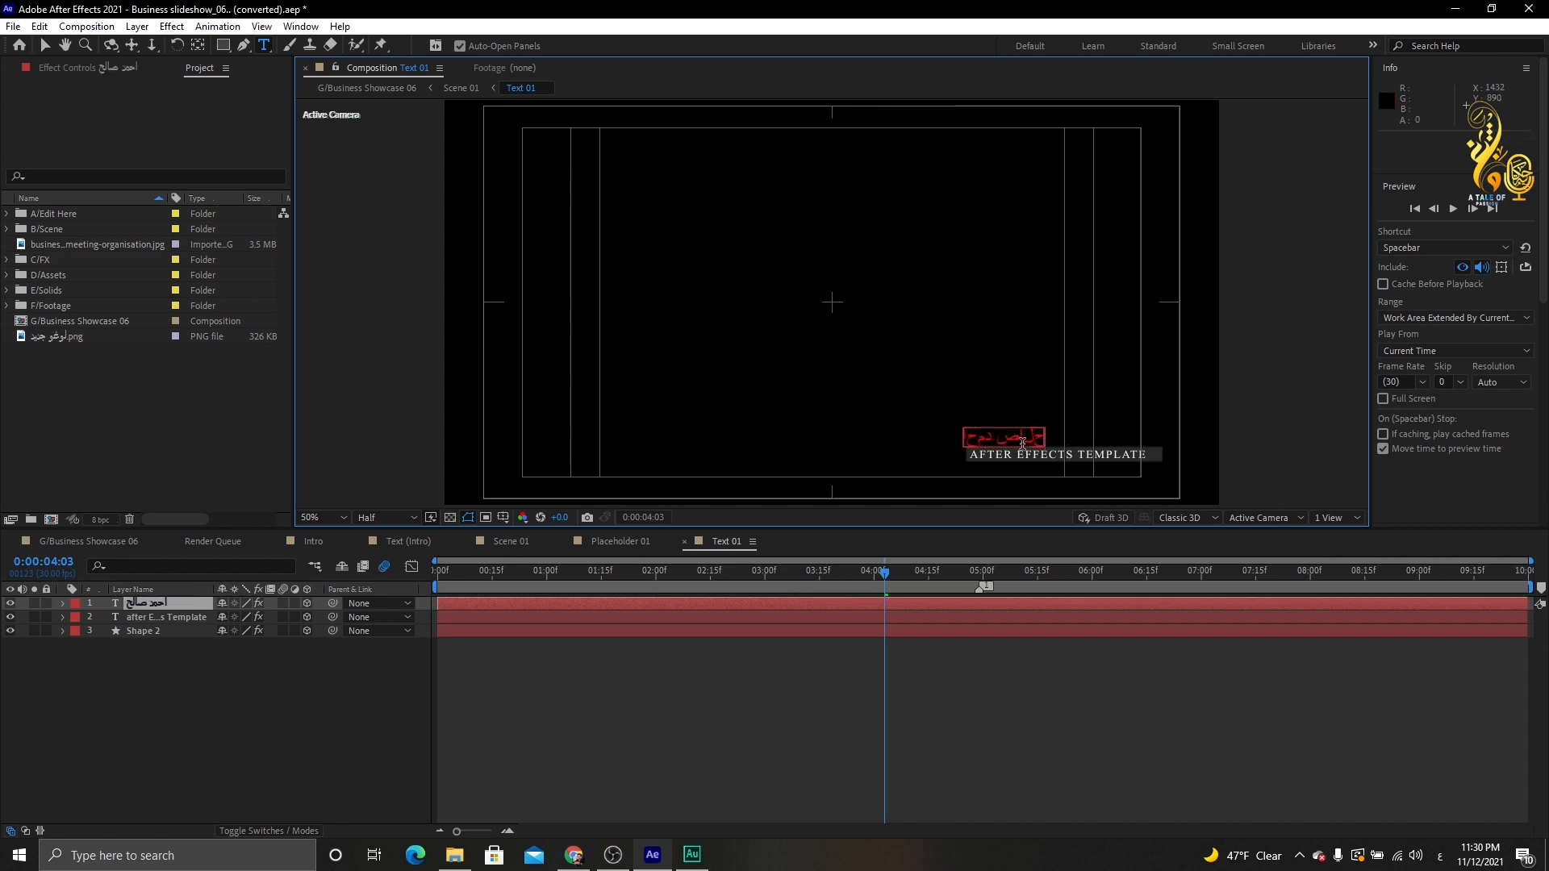
key(ctrl+z)
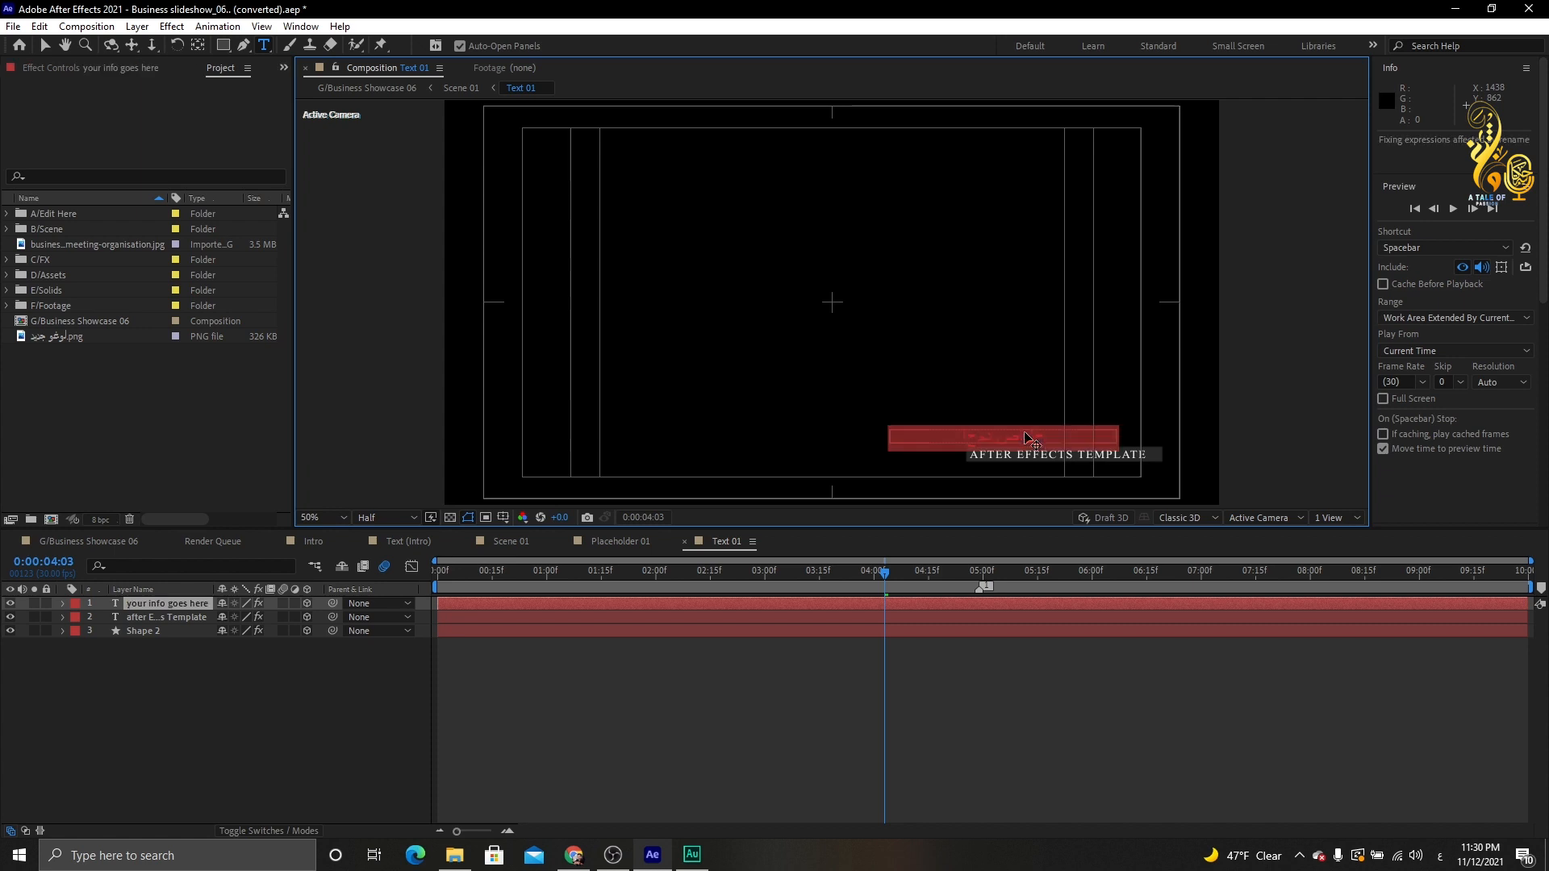
click(574, 856)
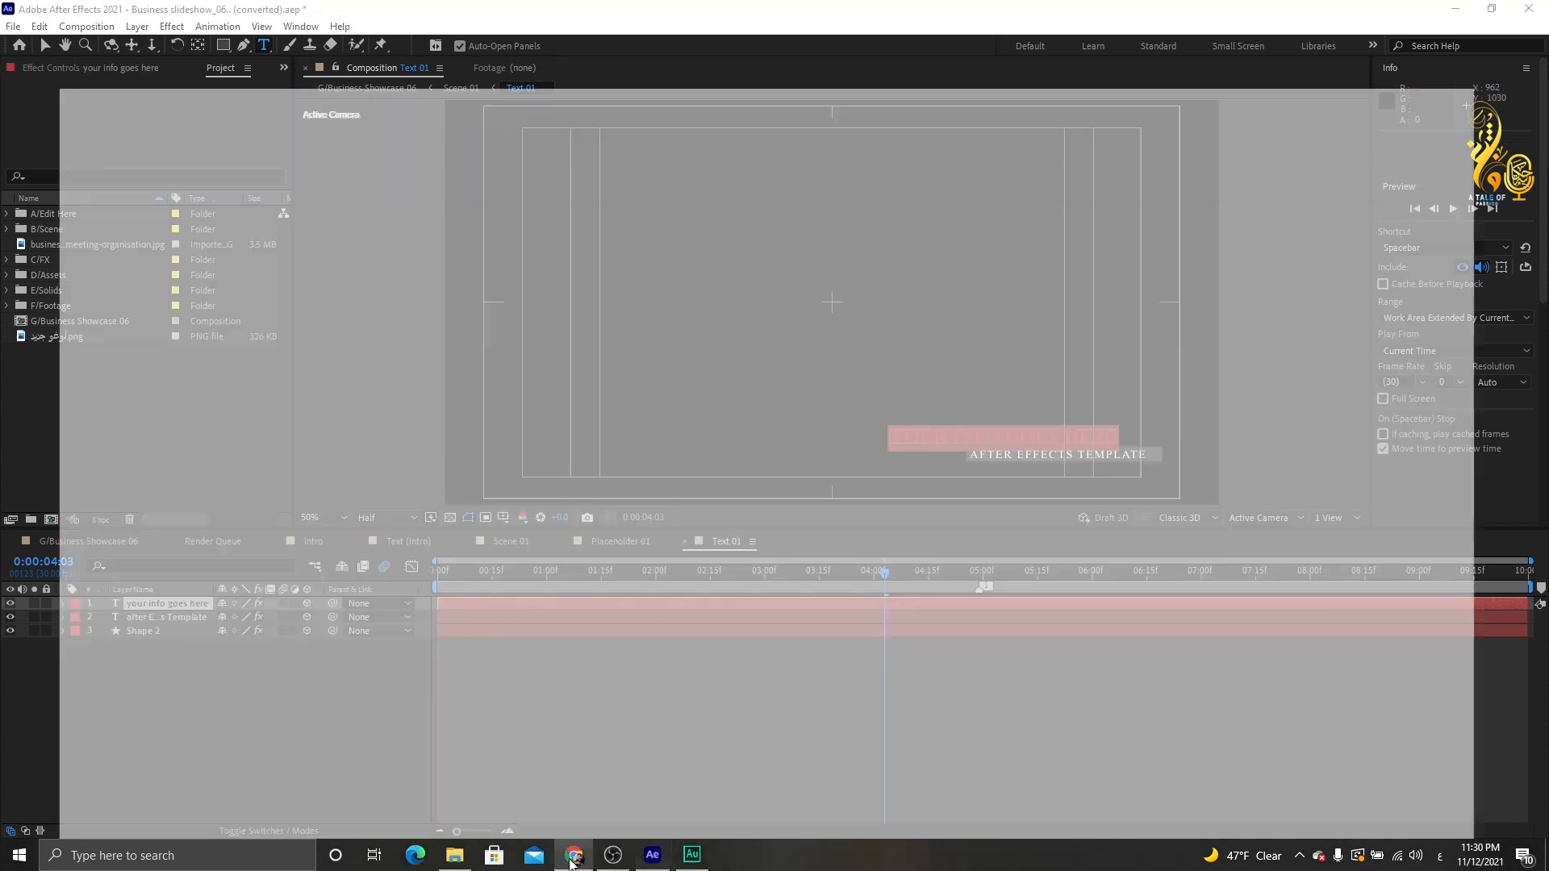
- Enter the Arabic name in the arabic-keyboard.org converter and copy the converted text
click(904, 447)
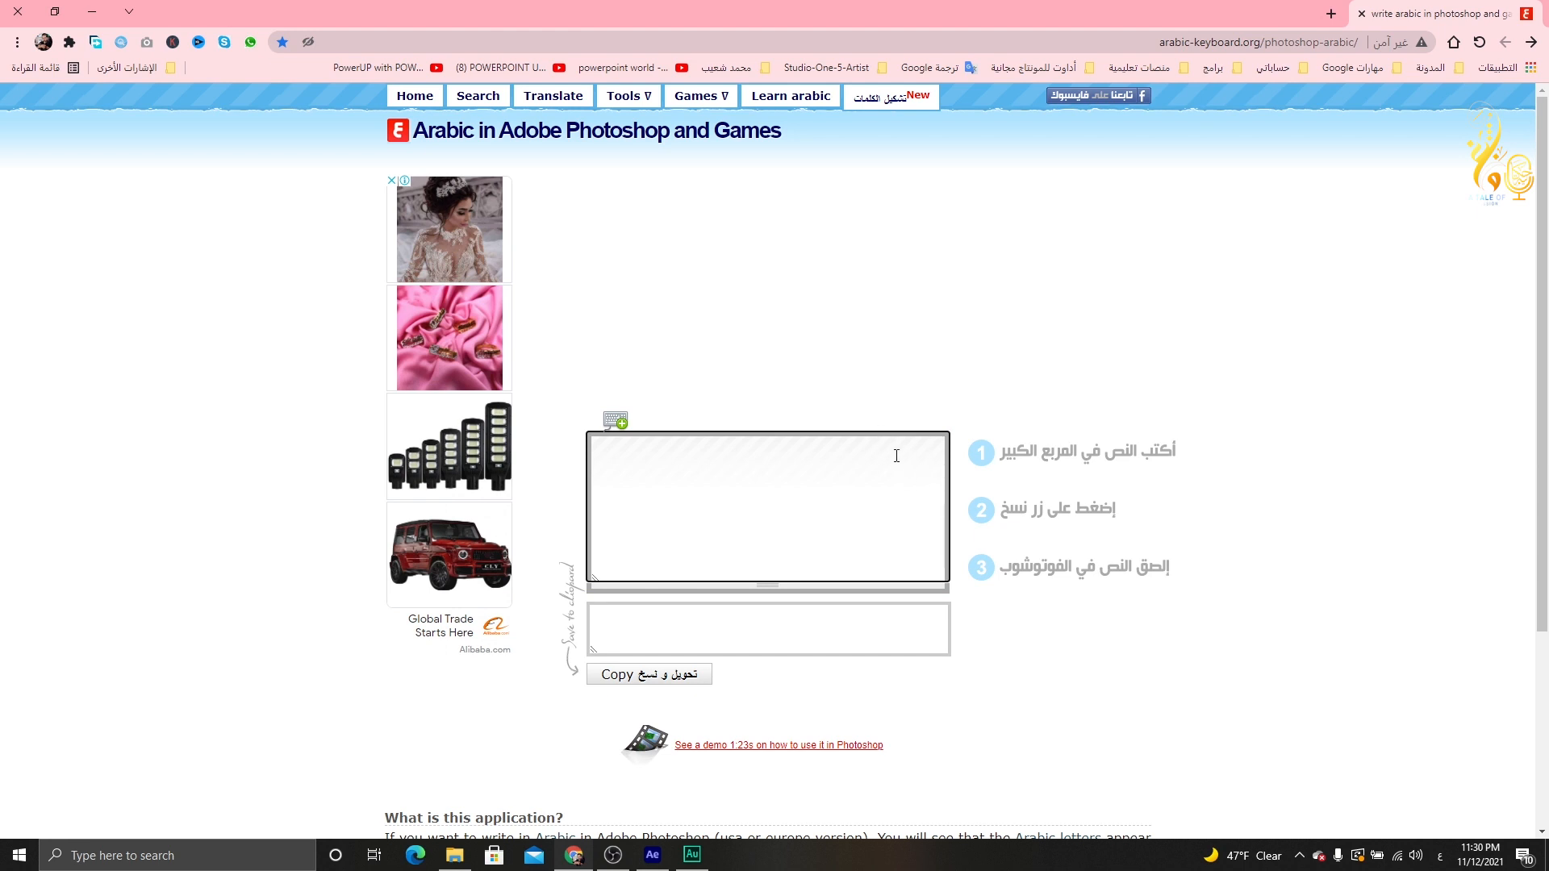
text(أحمد)
text(صالح)
click(657, 678)
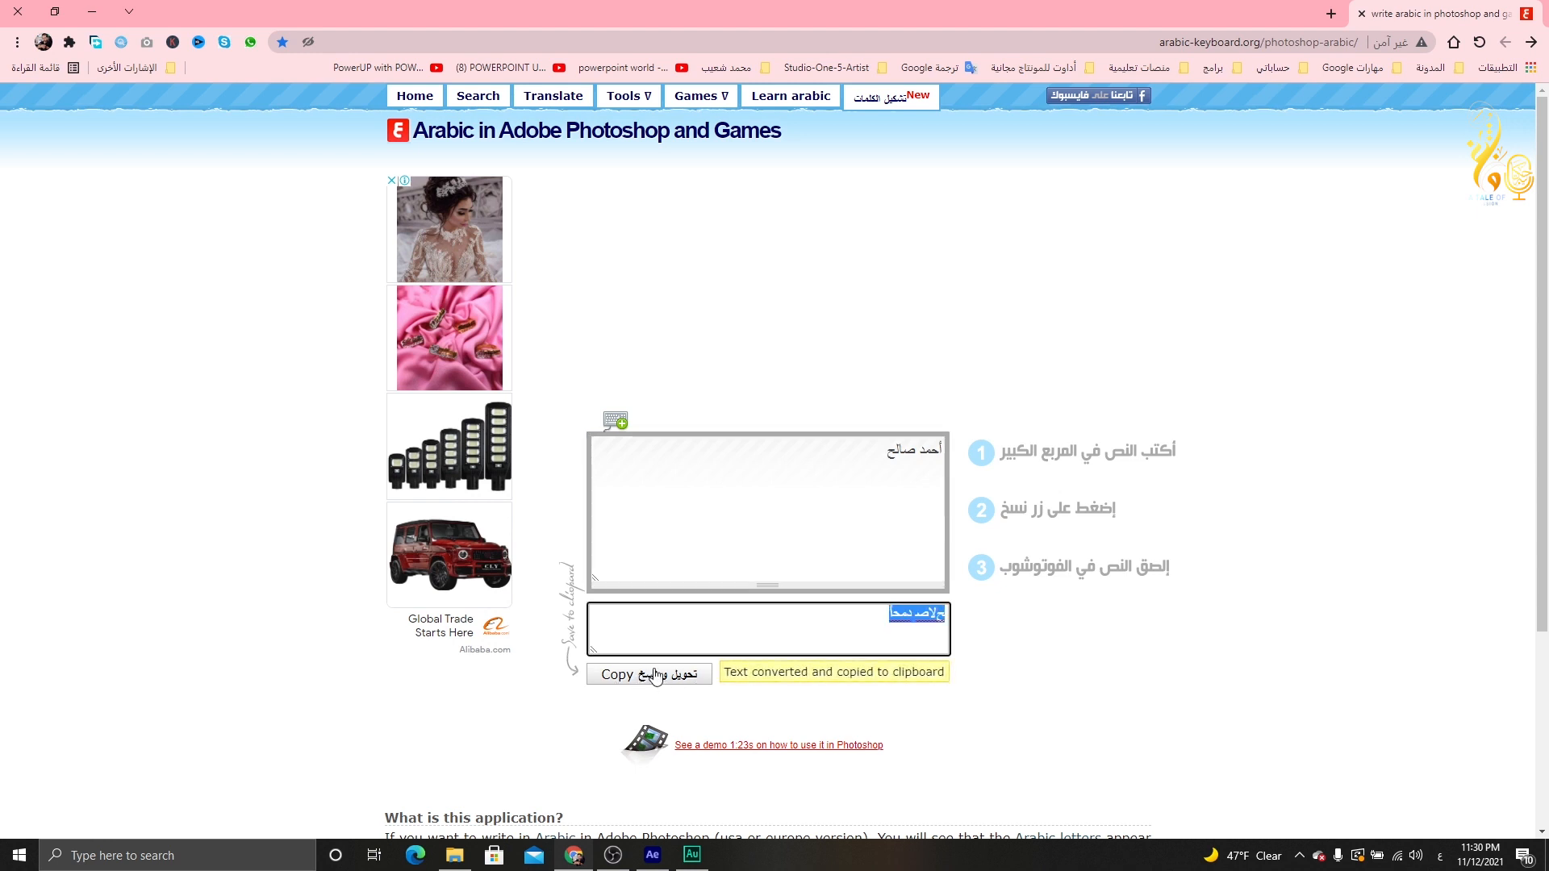
click(653, 856)
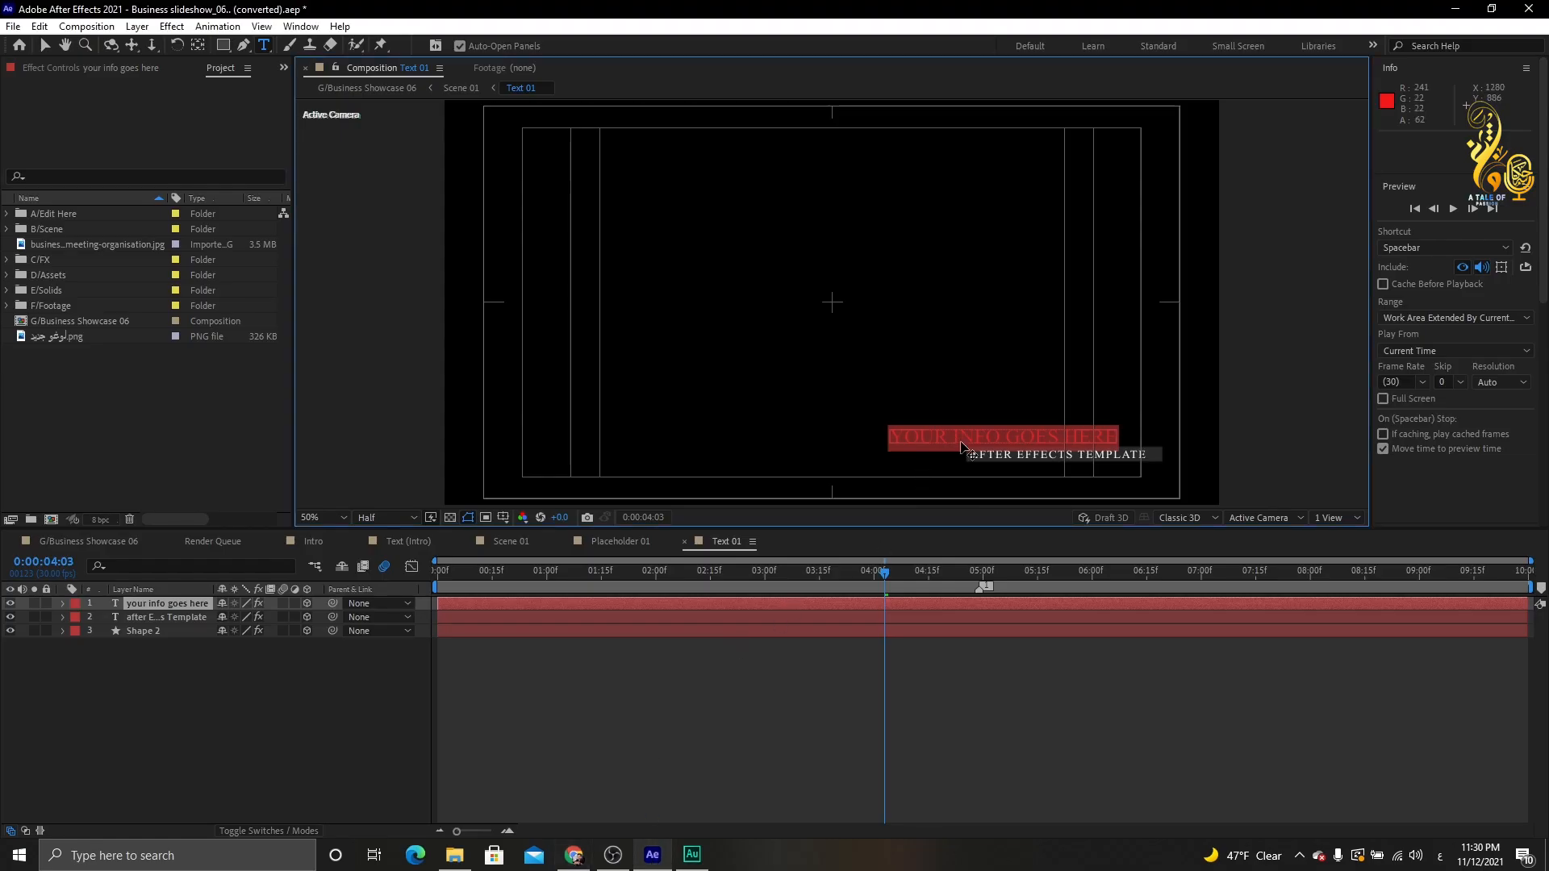
- Paste the converted Arabic name into the title and set its font to Sultan - Aden1
key(ctrl+v)
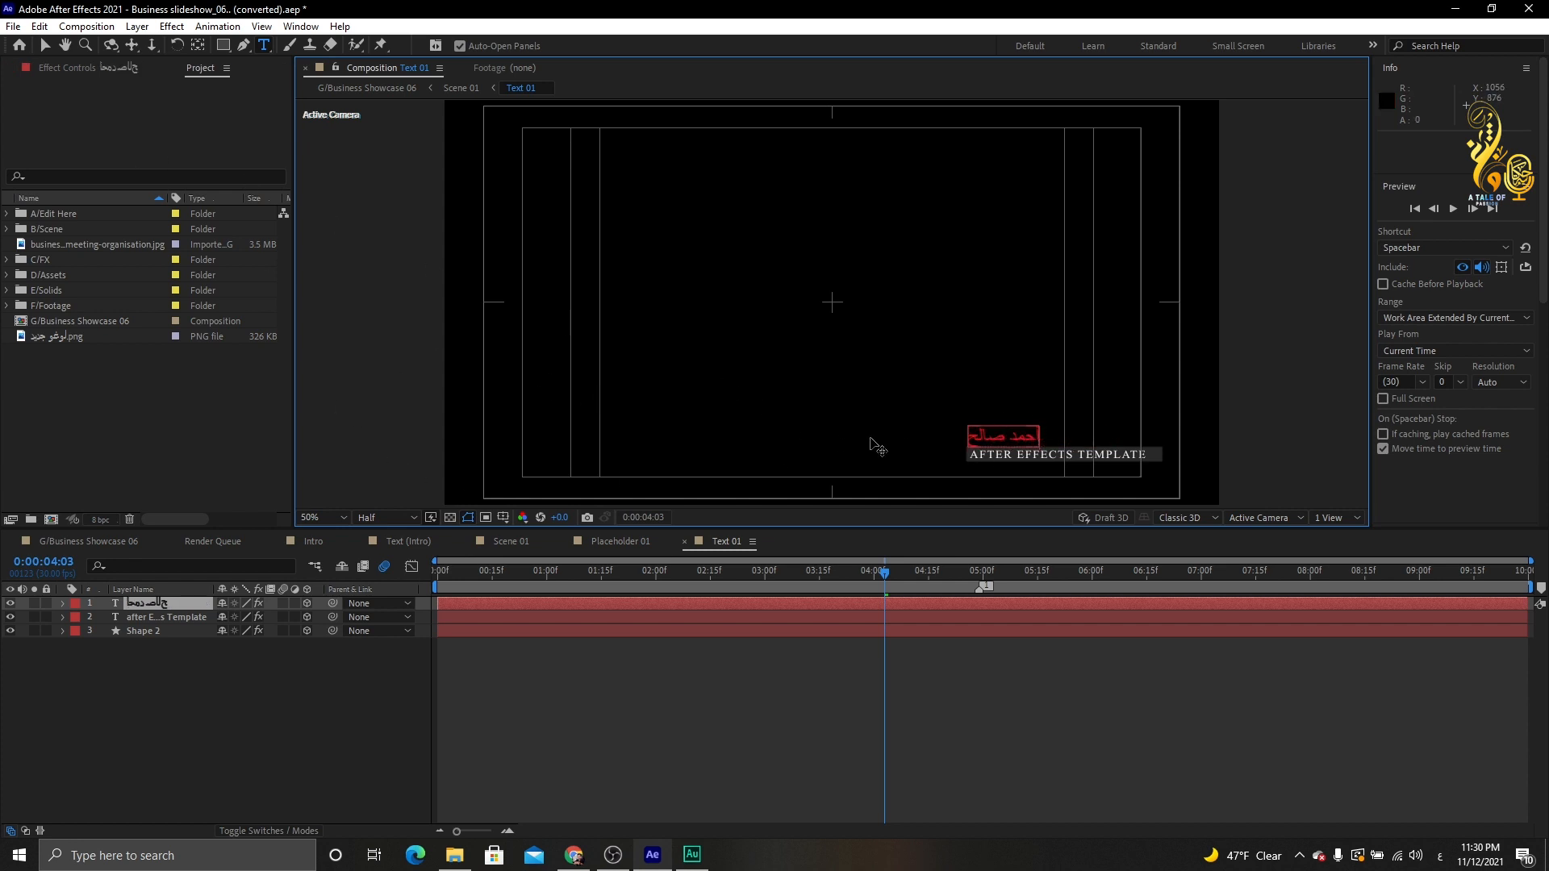
key(Escape)
double_click(984, 440)
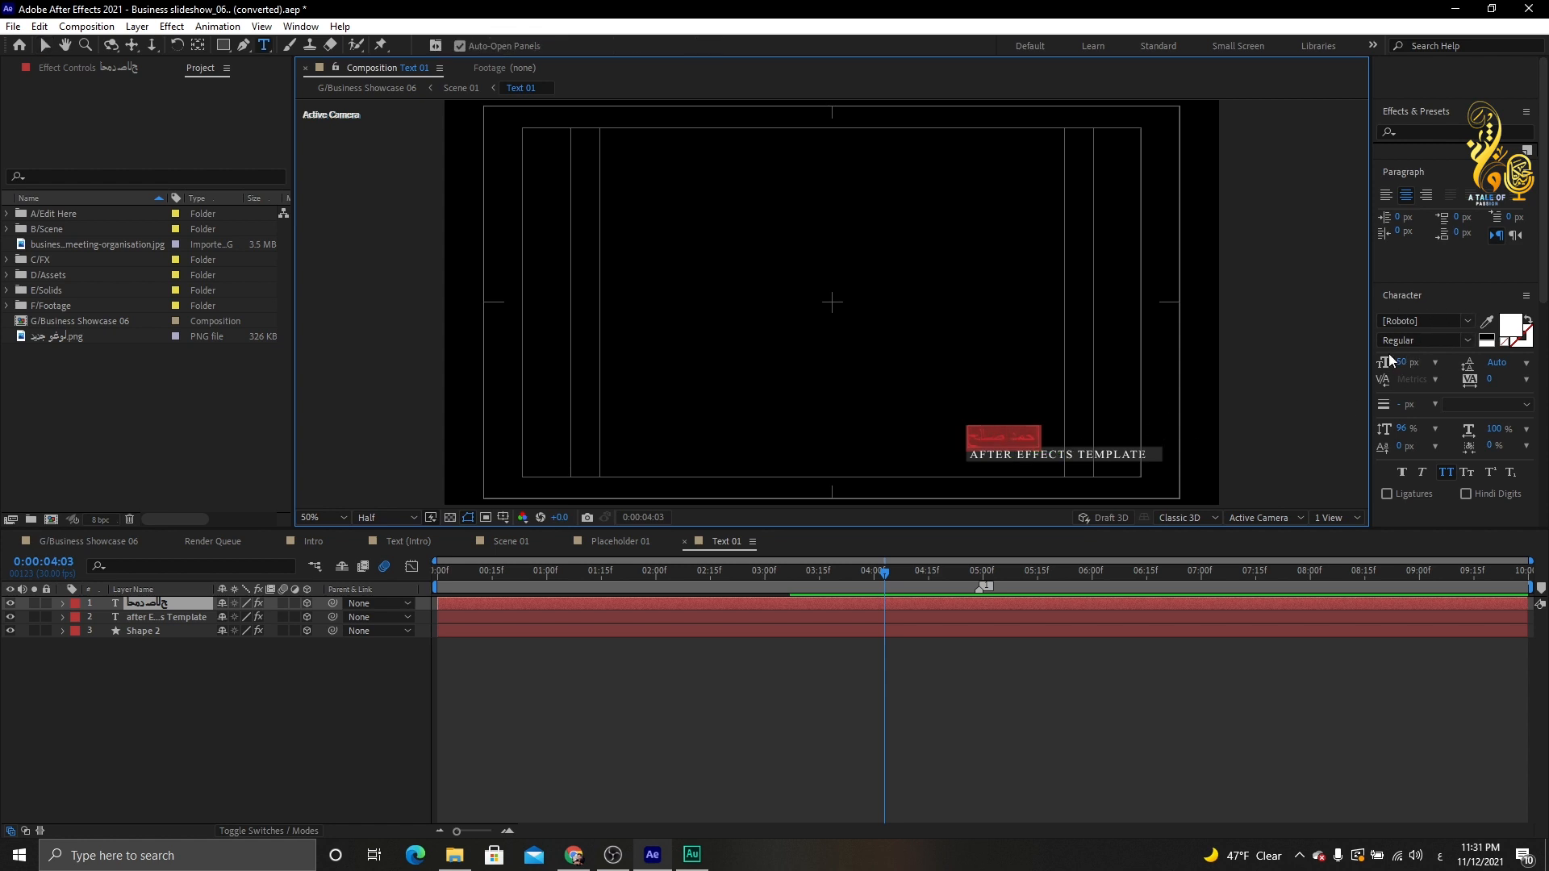
click(1466, 322)
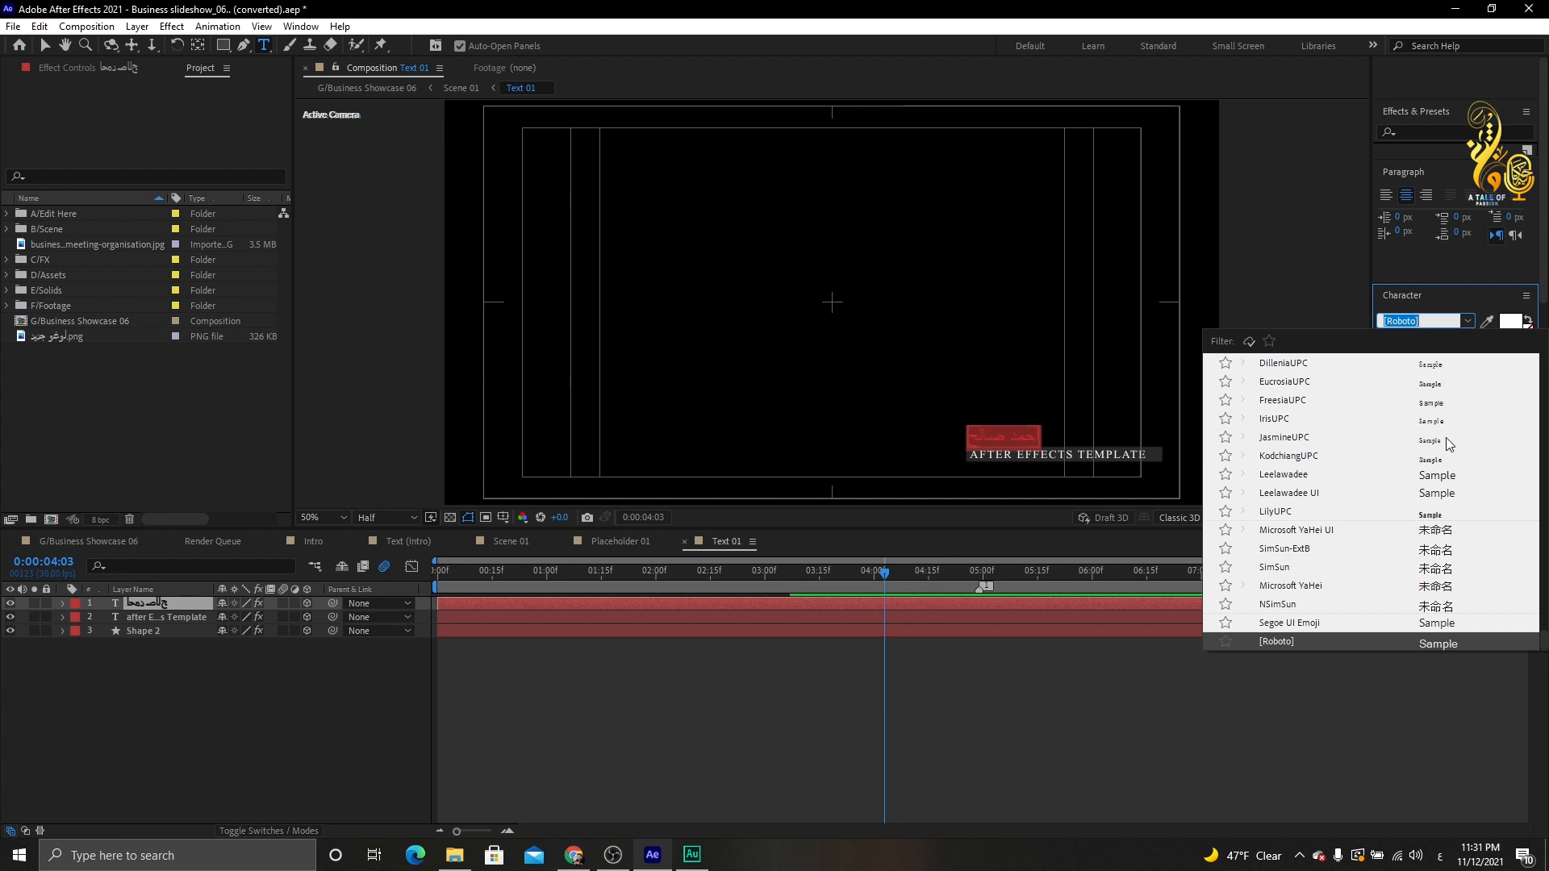
scroll(1450, 444, down, 20)
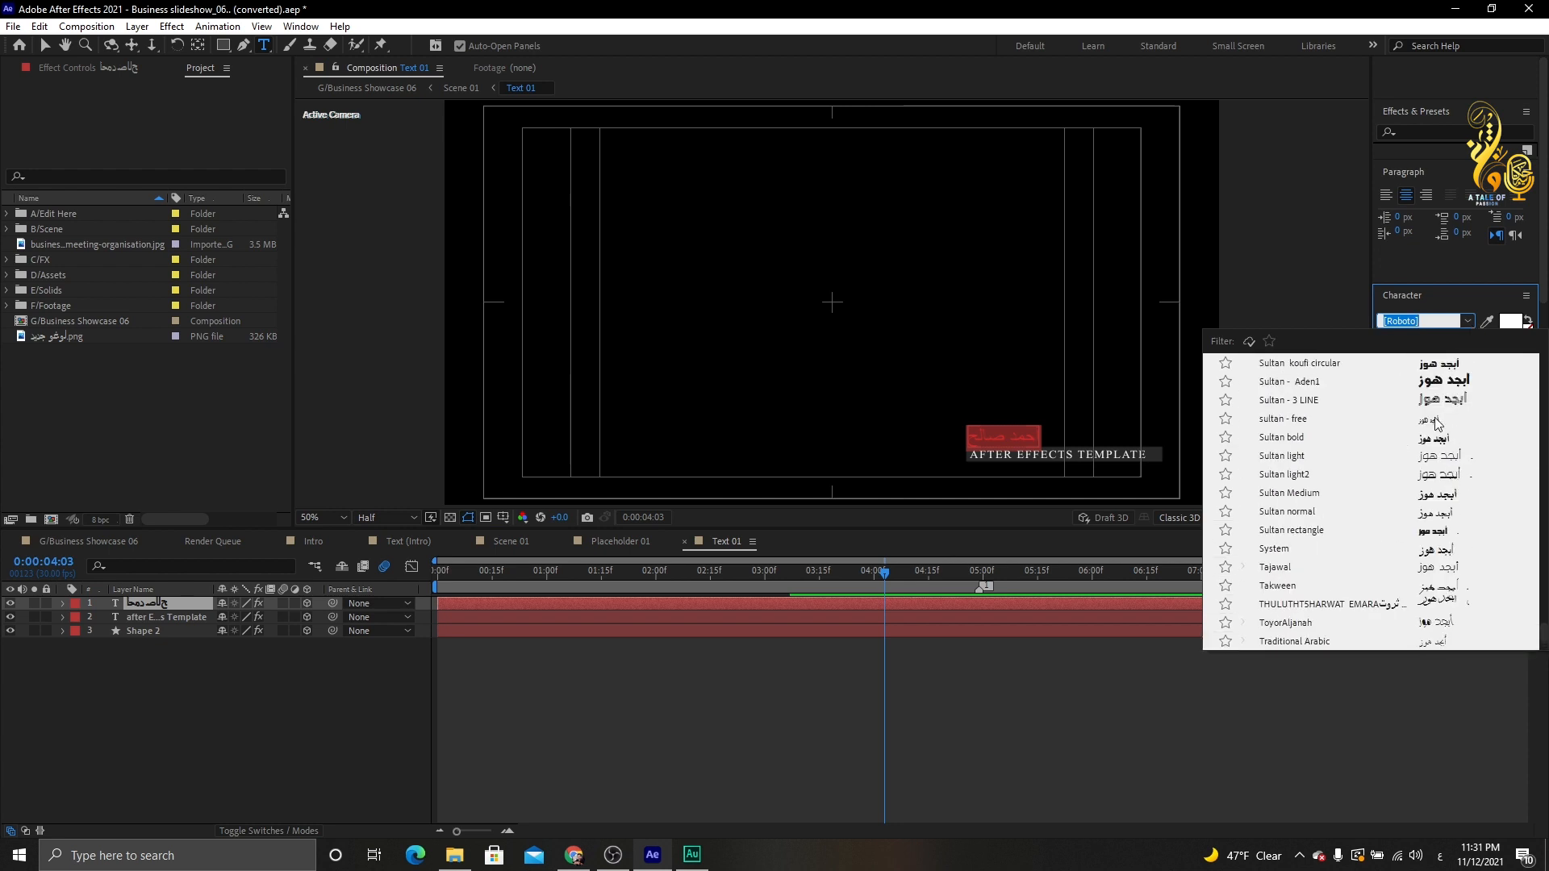
click(1452, 382)
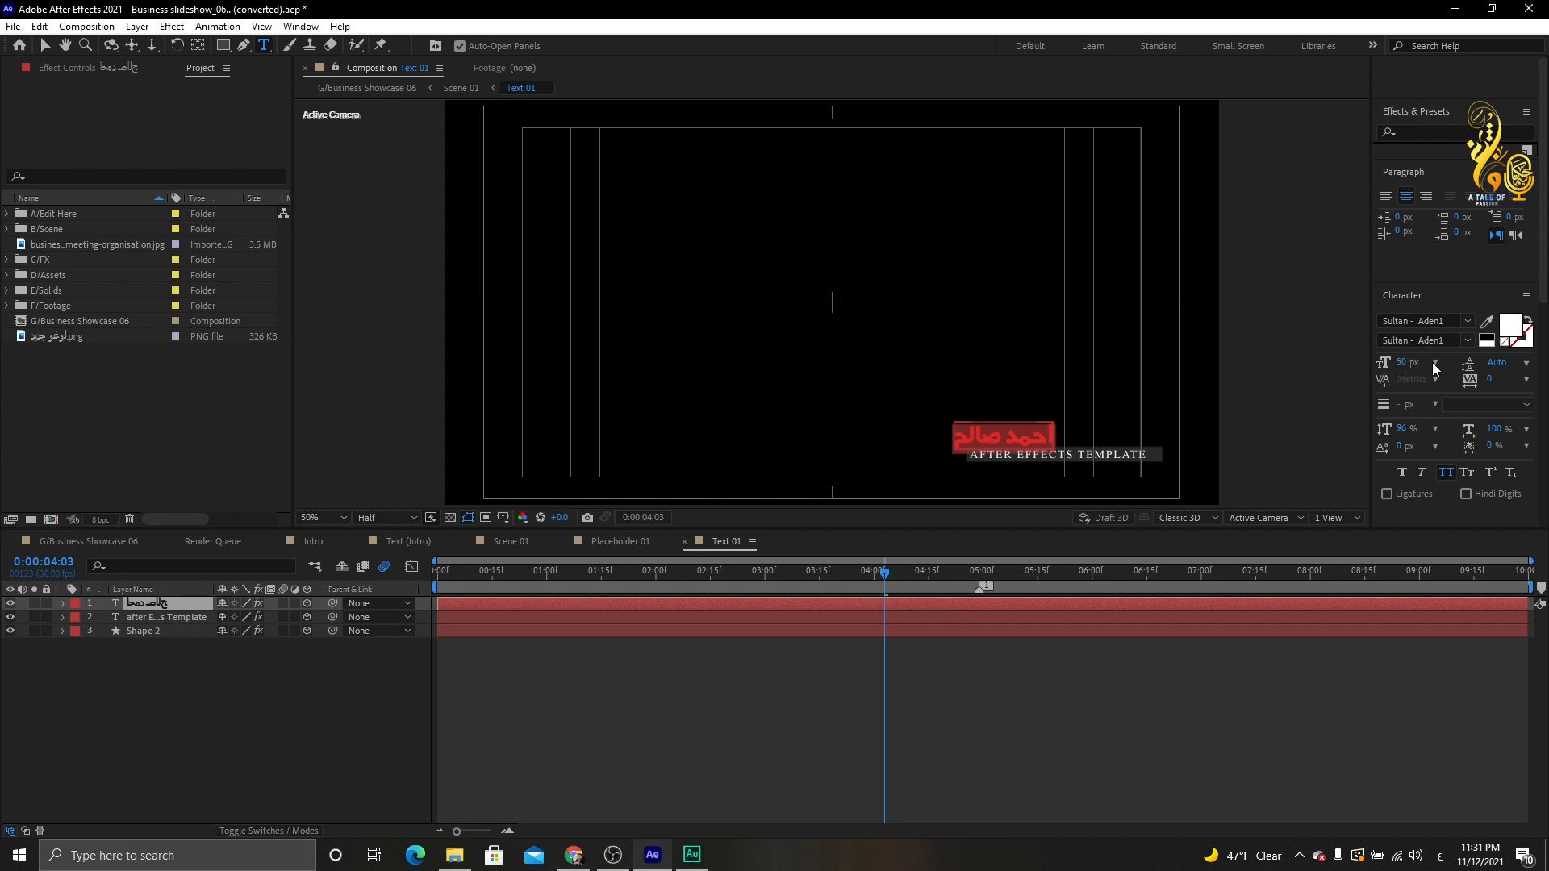
- Make the Arabic name 53 px with 100% vertical scale and move it right above the subtitle
drag(1408, 363, 1408, 363)
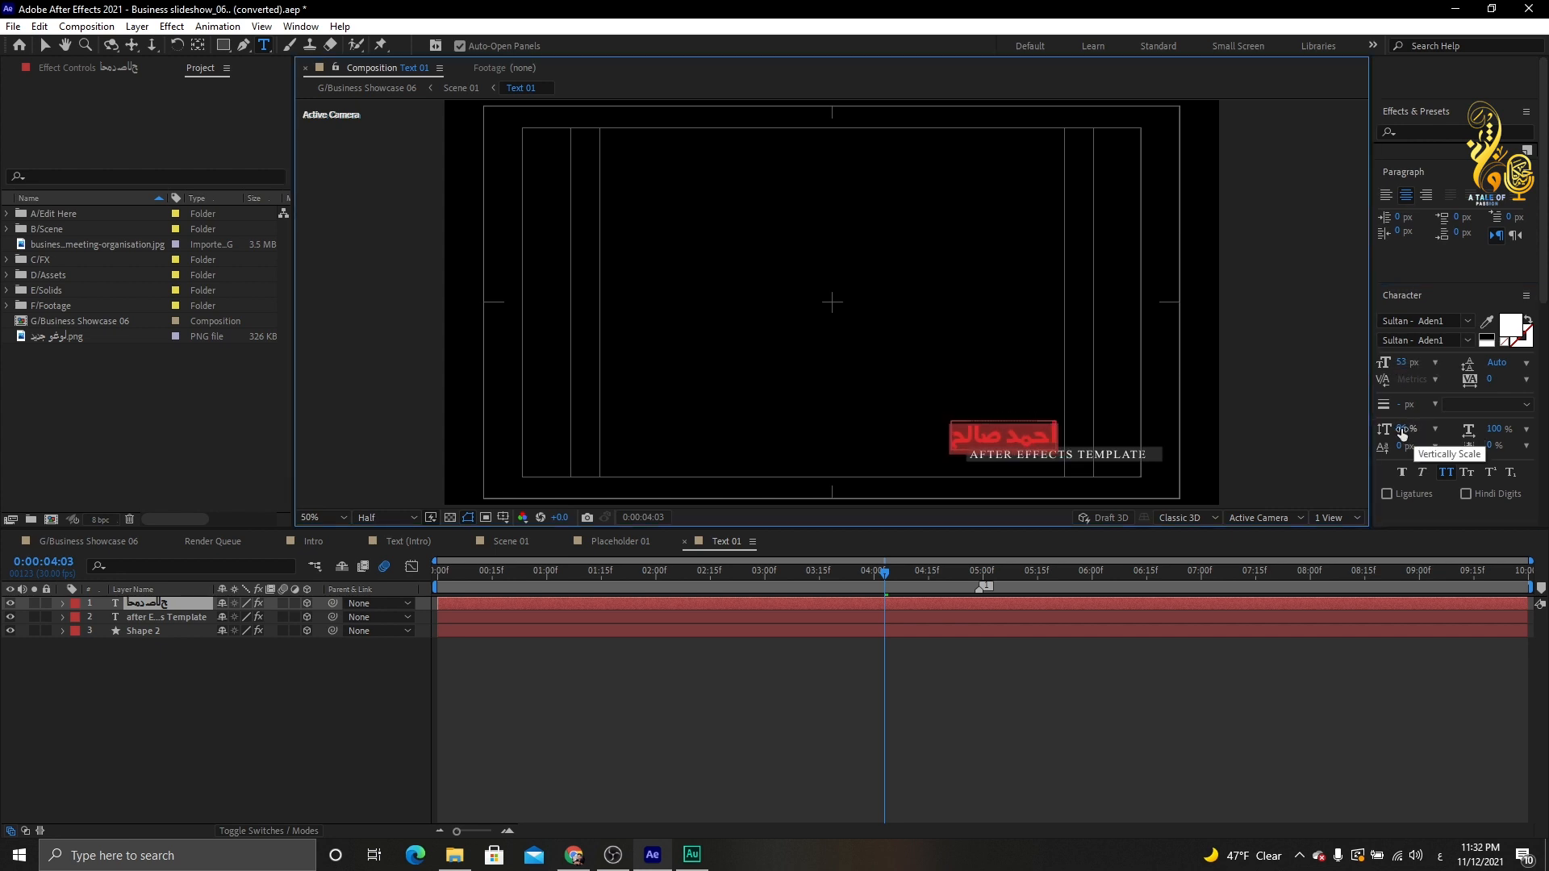
drag(1402, 434, 1405, 436)
click(1435, 429)
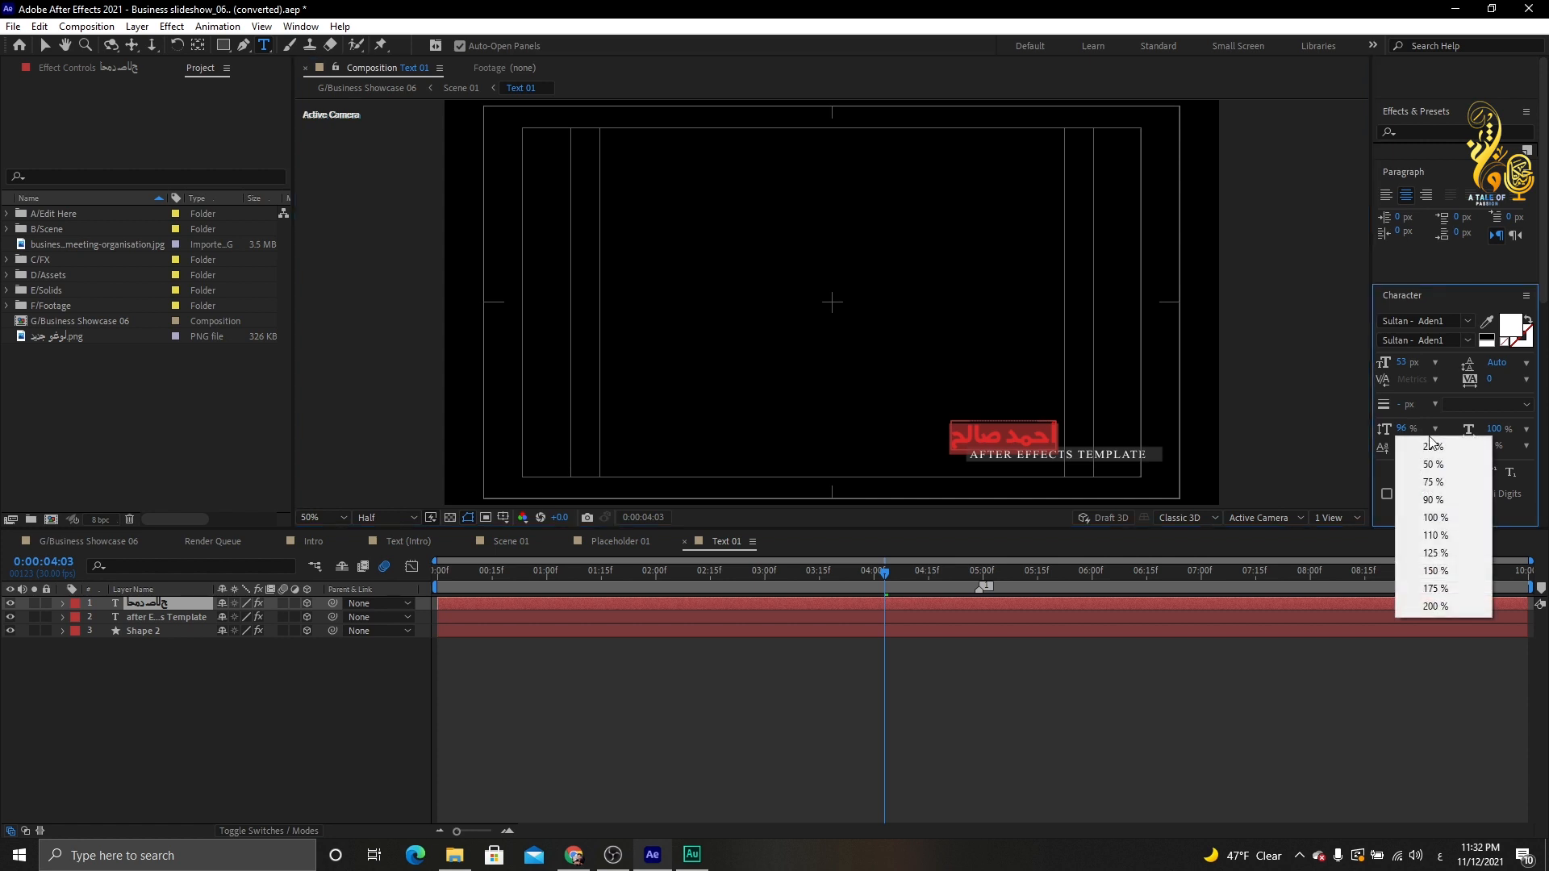
click(1421, 519)
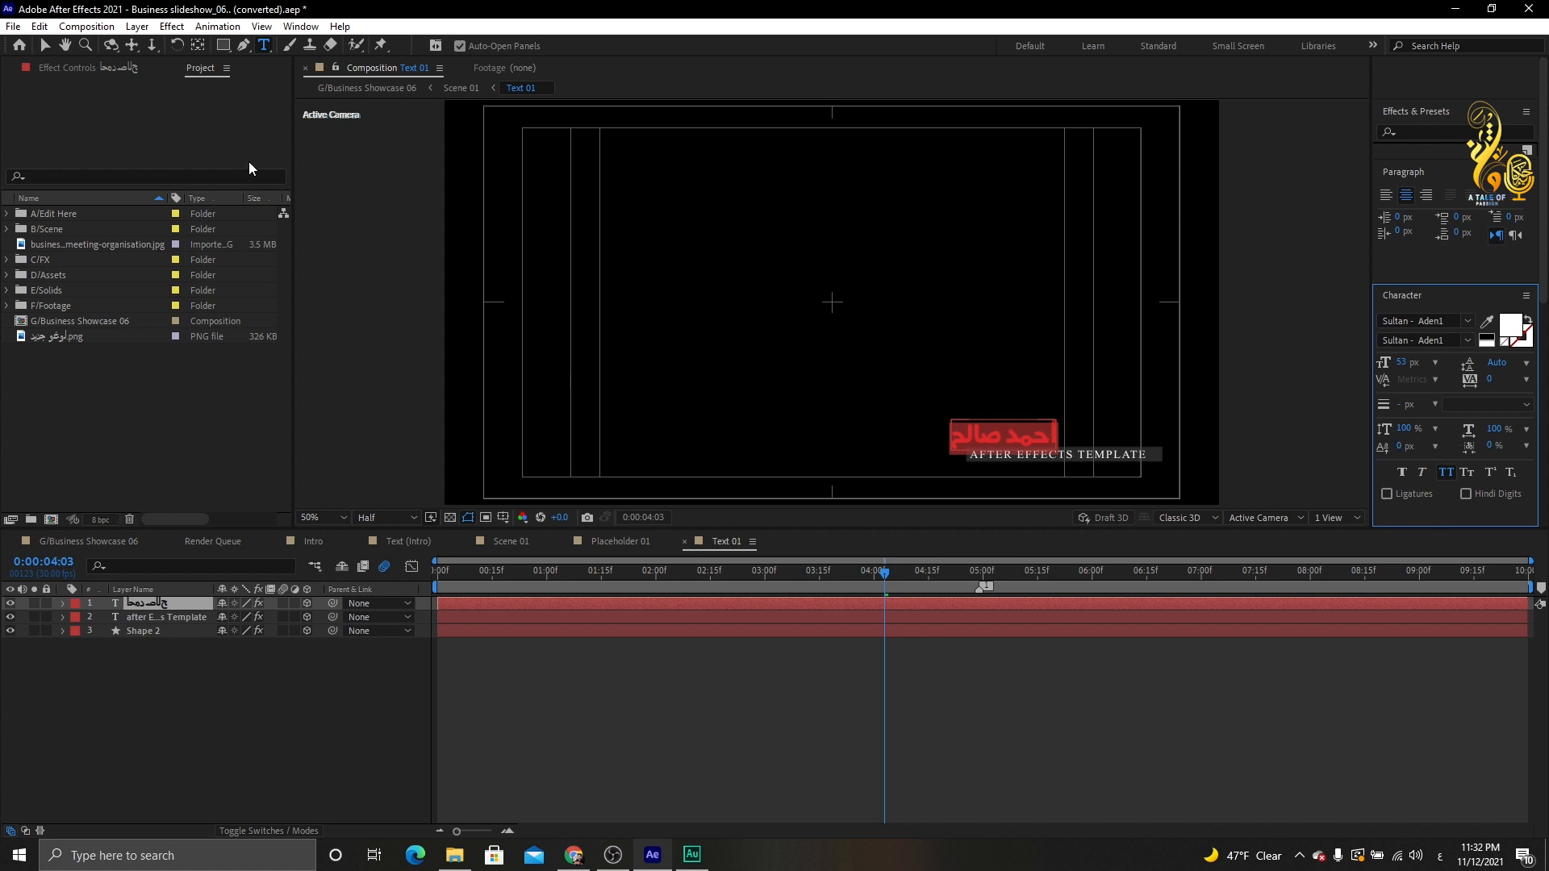
click(44, 45)
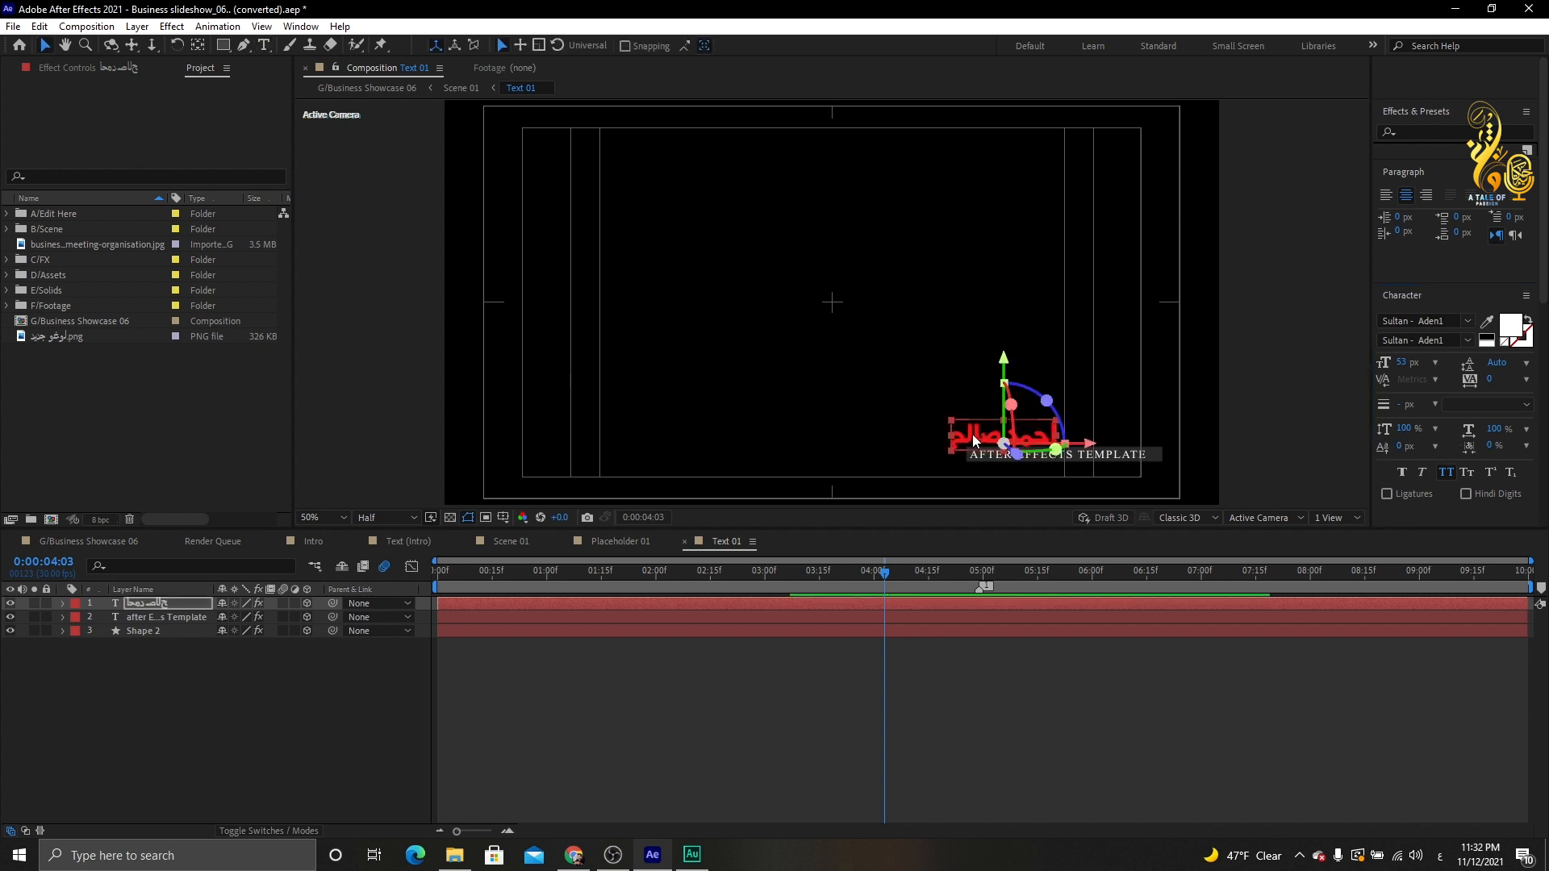
drag(972, 434, 1030, 430)
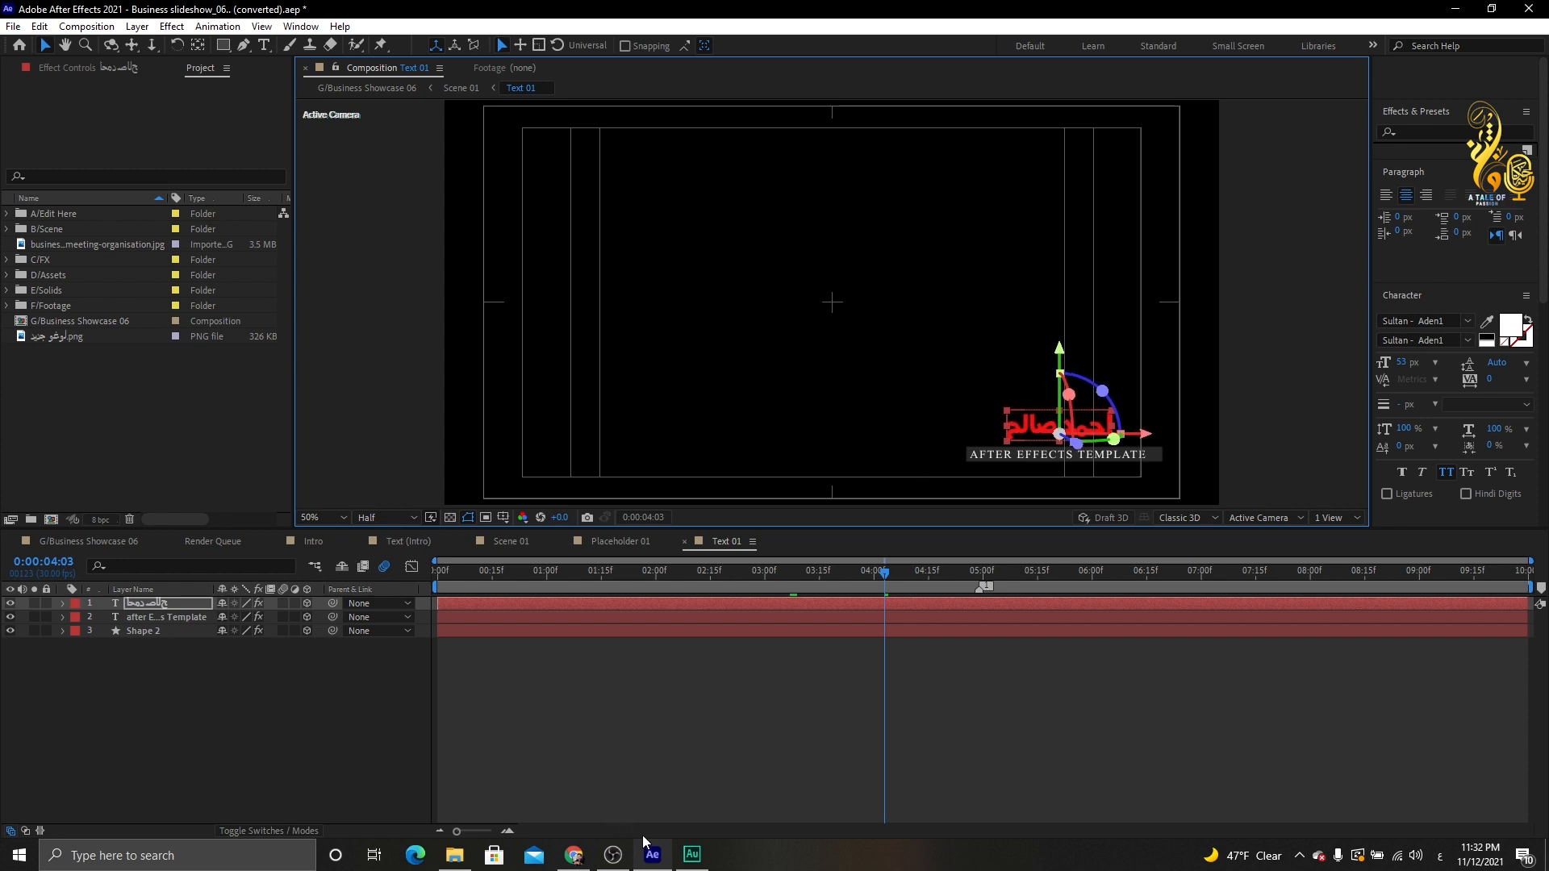
- Replace the converter text with 'مقدم برامج مونتاج على حكاية شغف' and copy its converted form
click(574, 855)
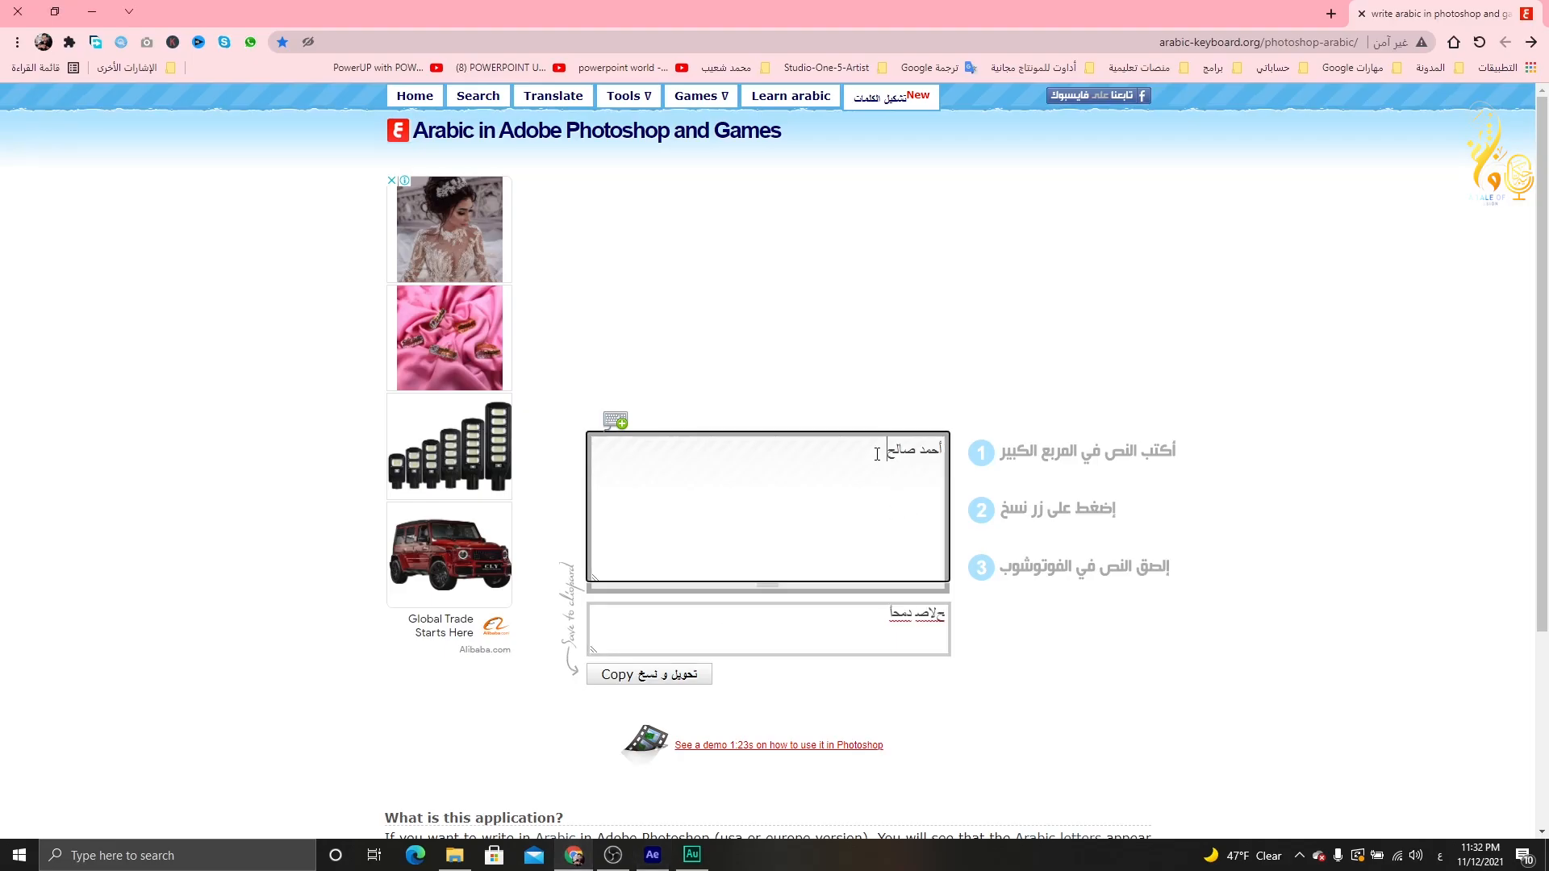
drag(885, 449, 1031, 450)
text(مقدم برامج مو)
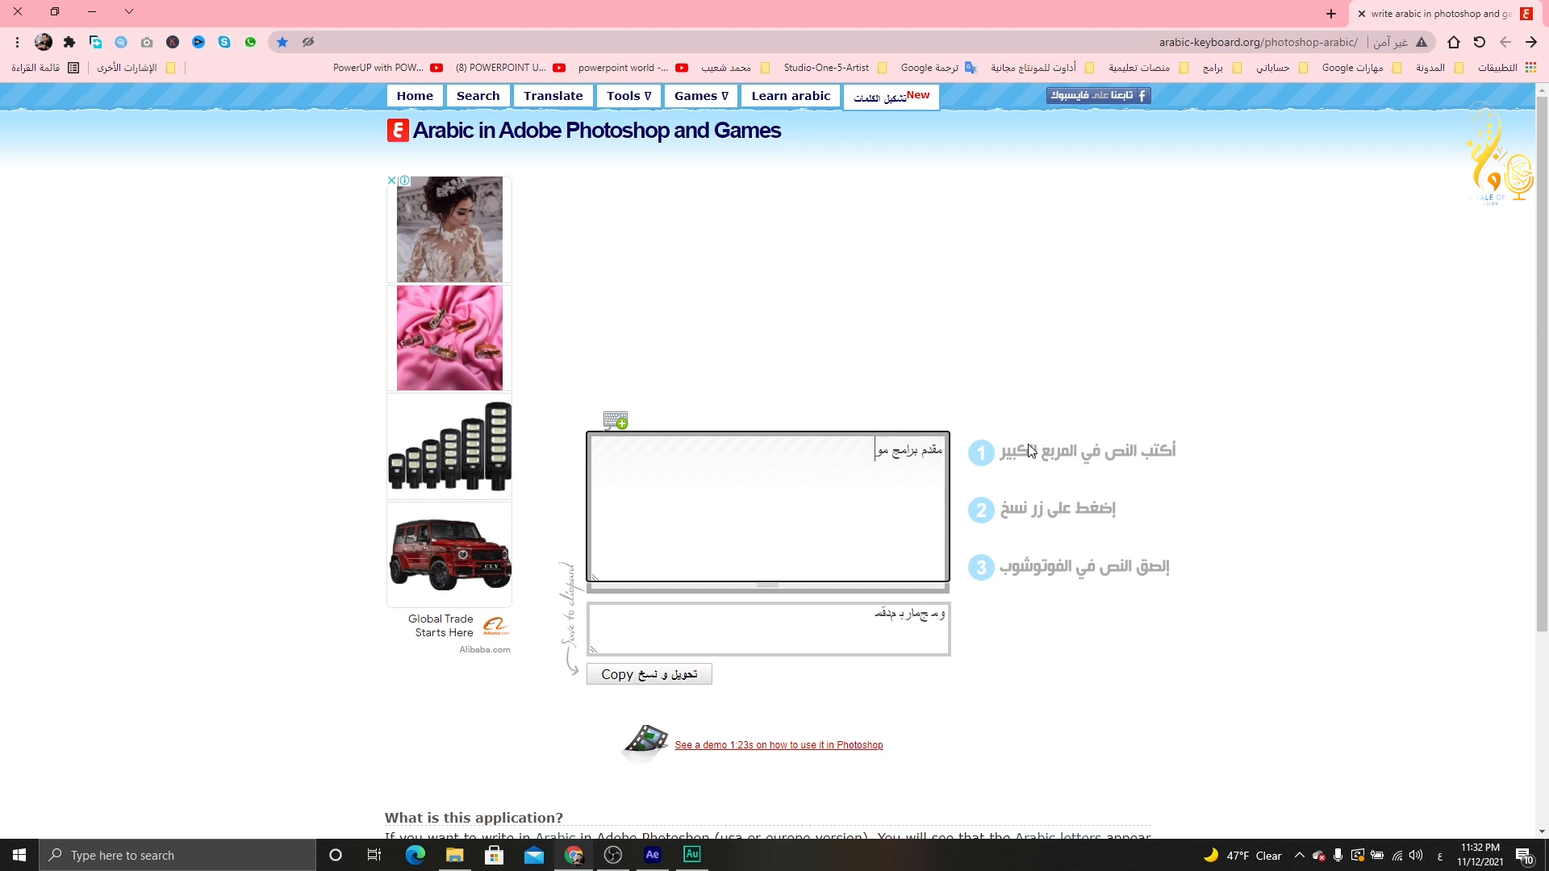
text(نتاج على ح)
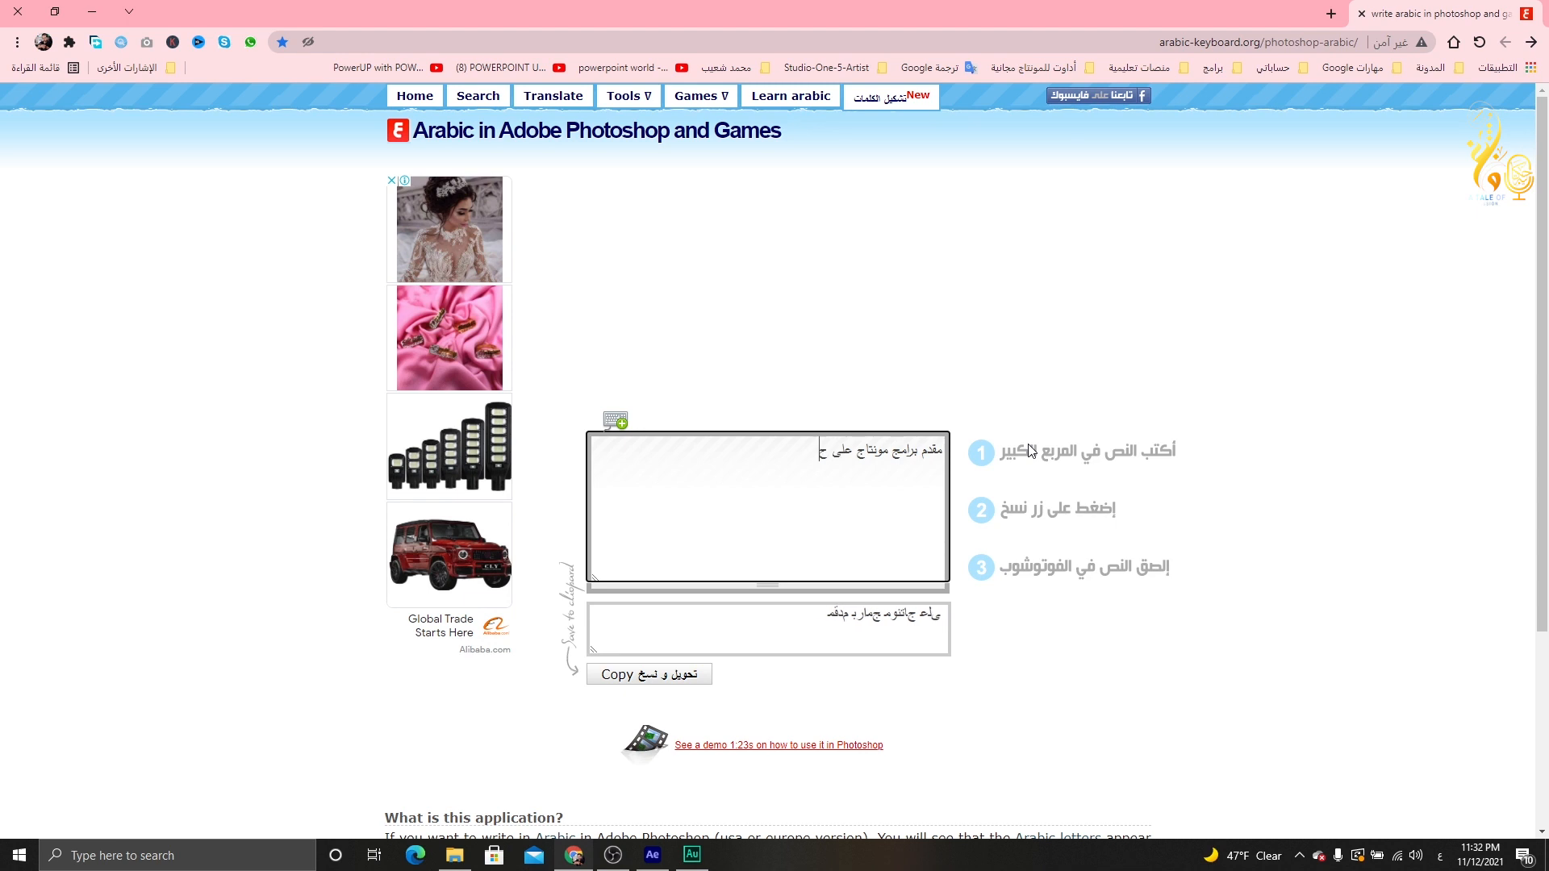
text(كاية شغف)
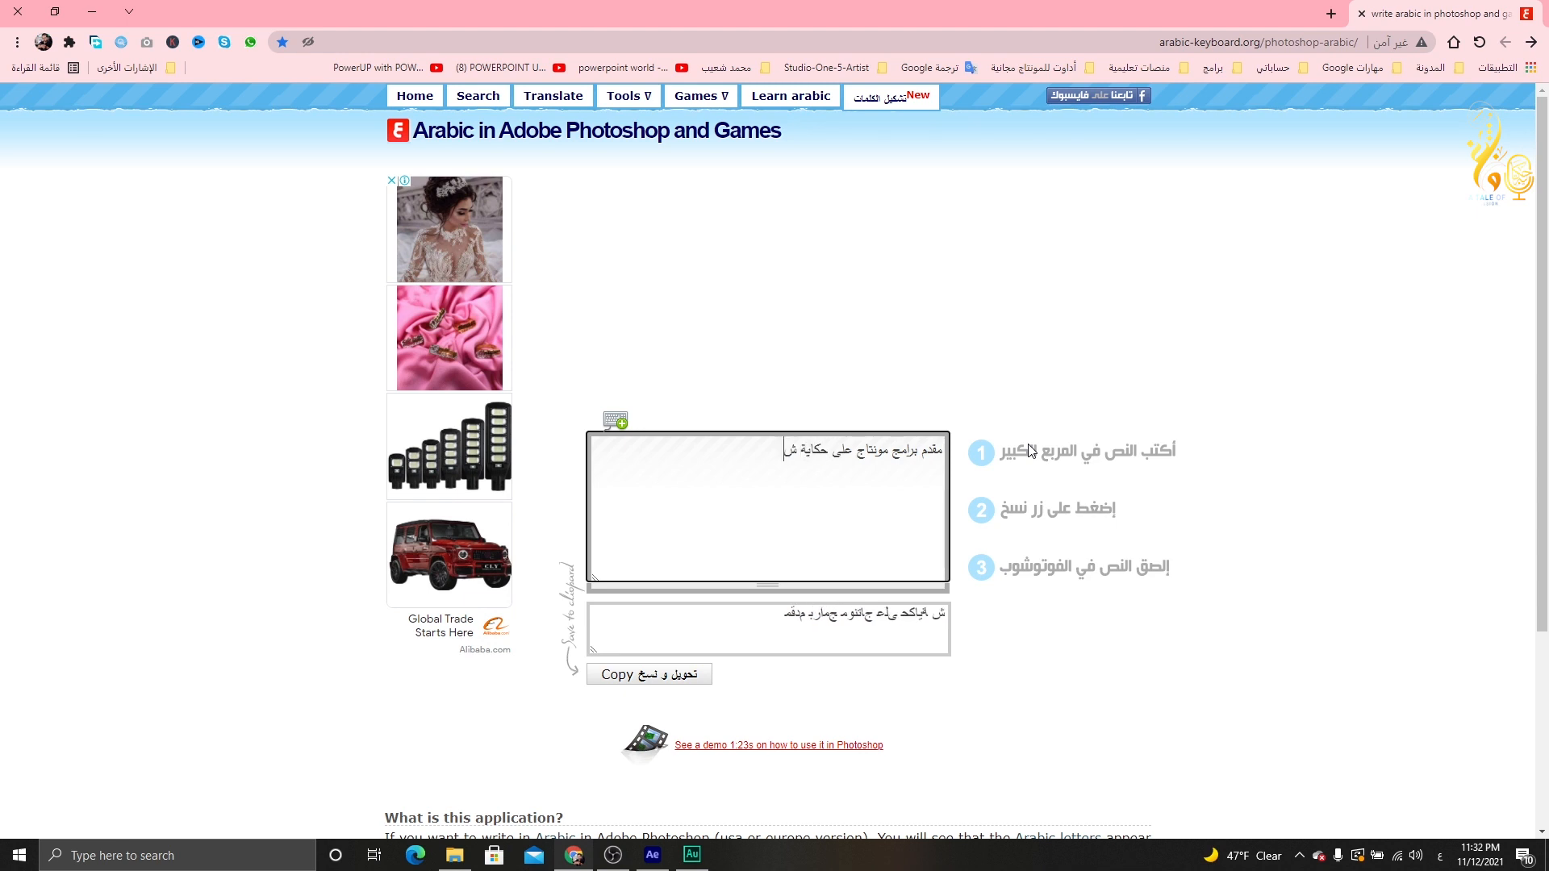
click(663, 684)
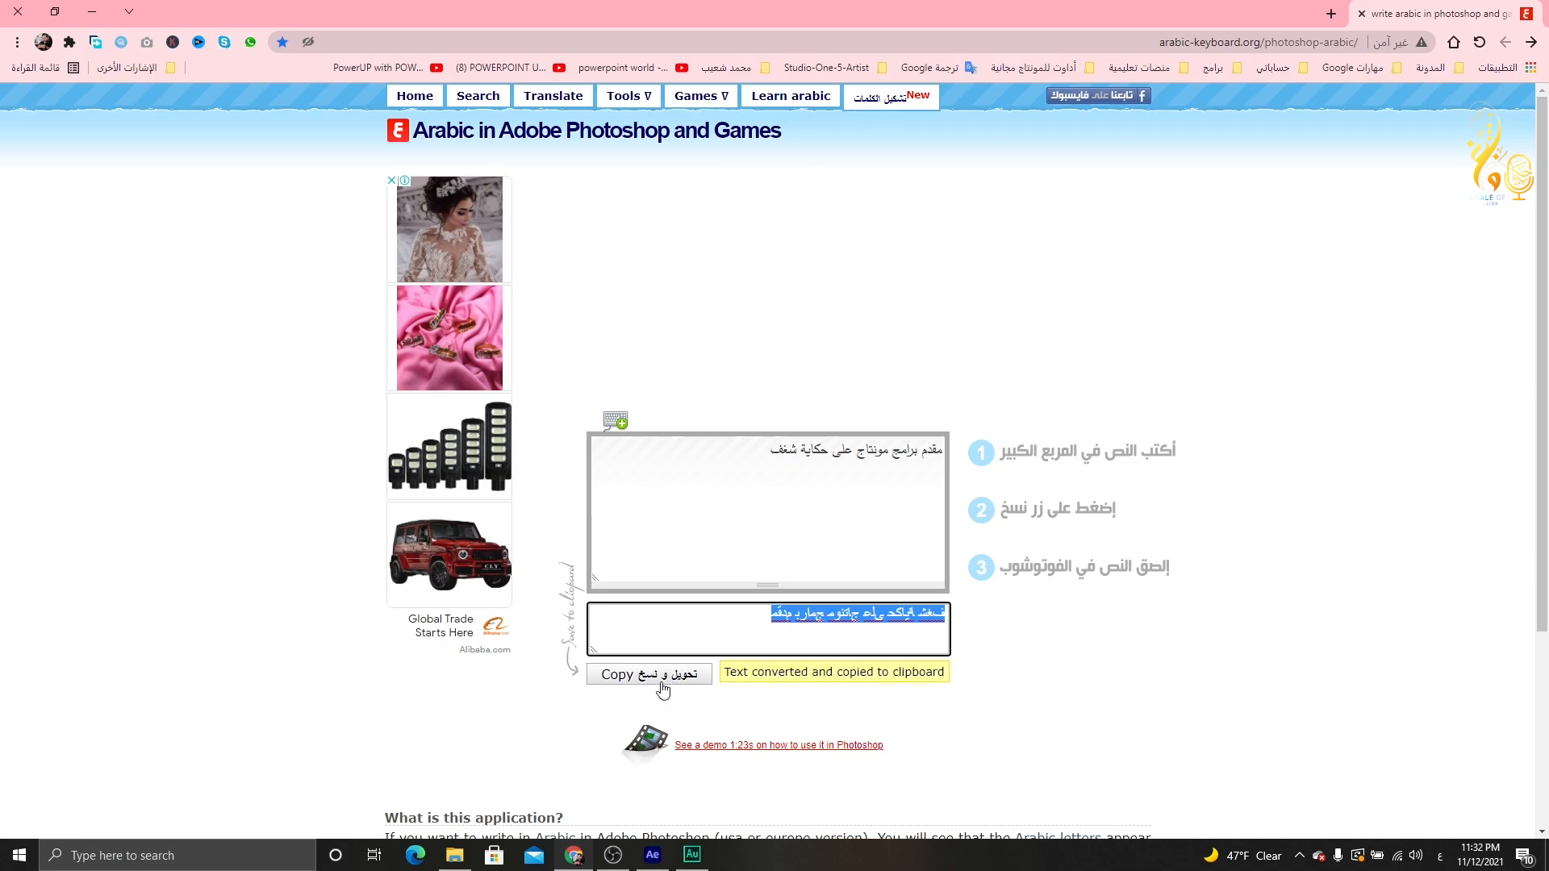
click(652, 854)
- Paste the converted Arabic phrase over the AFTER EFFECTS TEMPLATE subtitle
double_click(1018, 453)
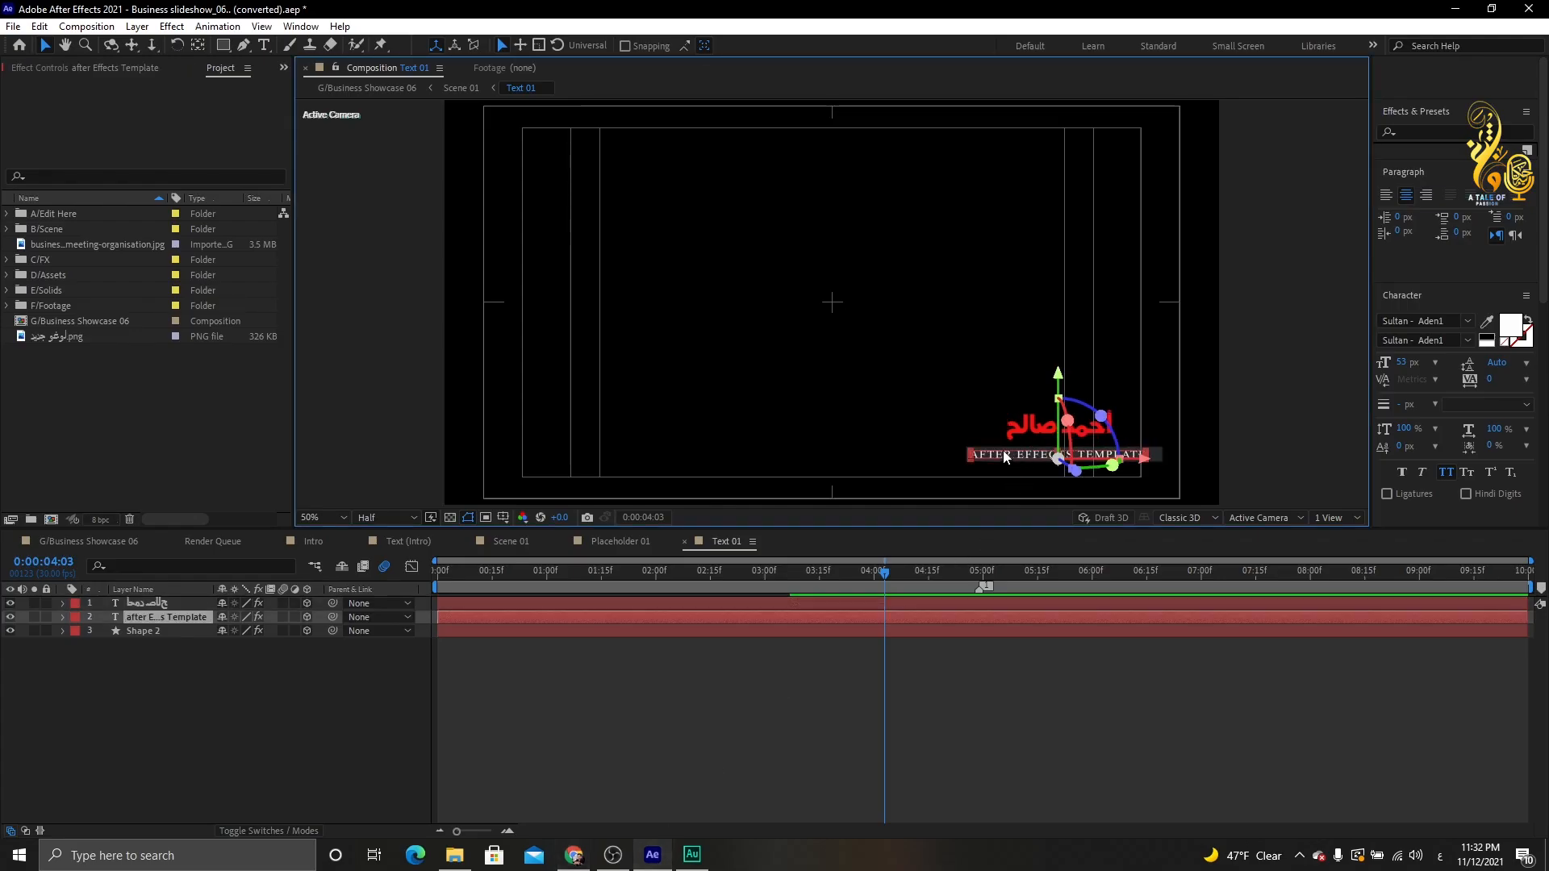
key(ctrl+v)
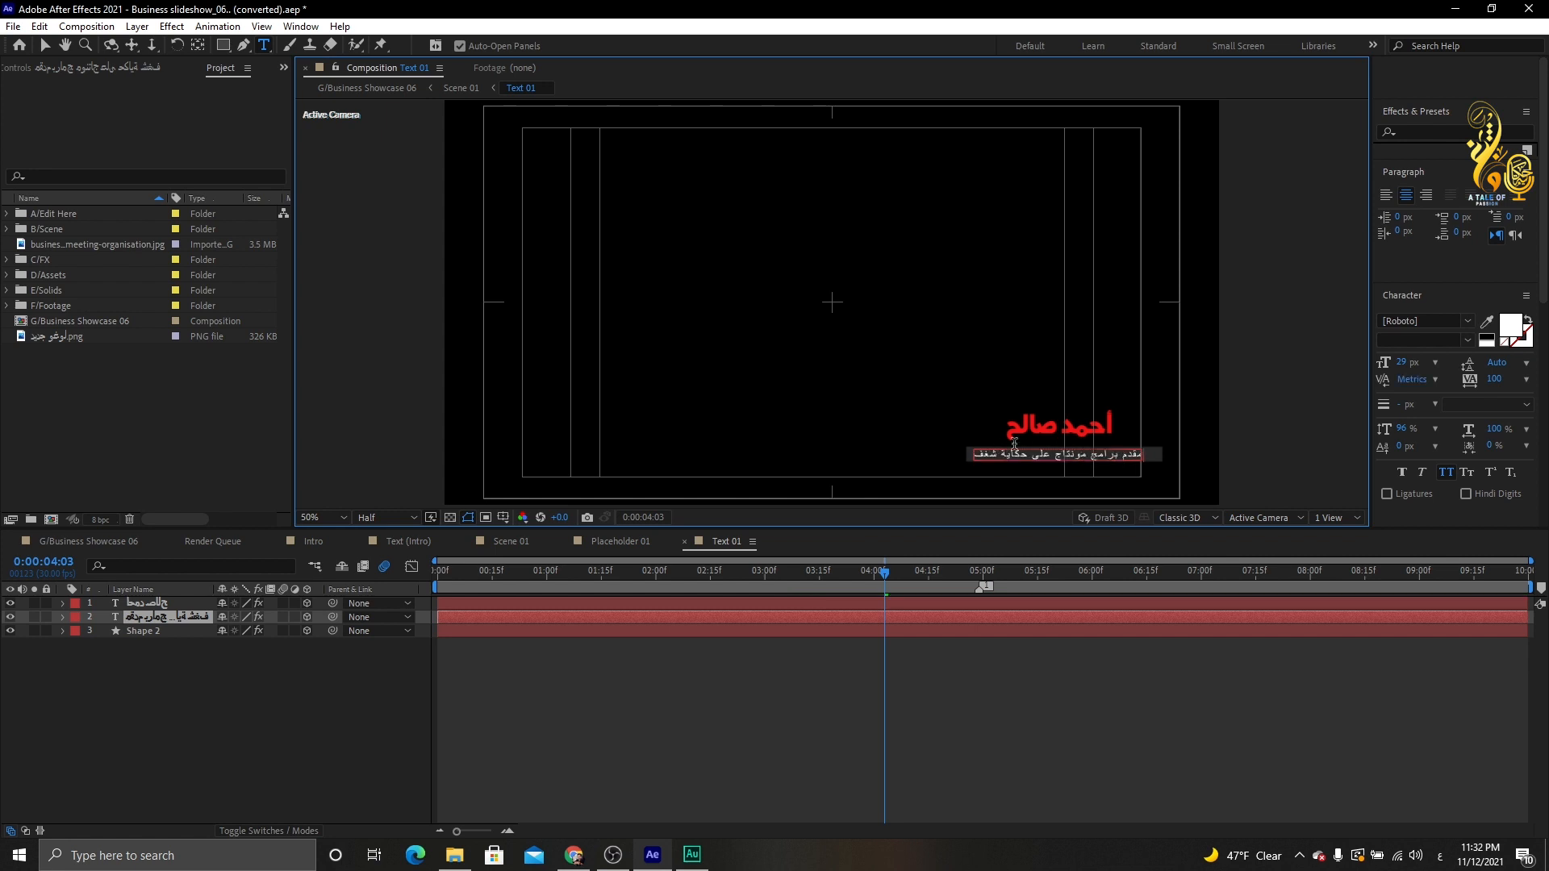
click(46, 50)
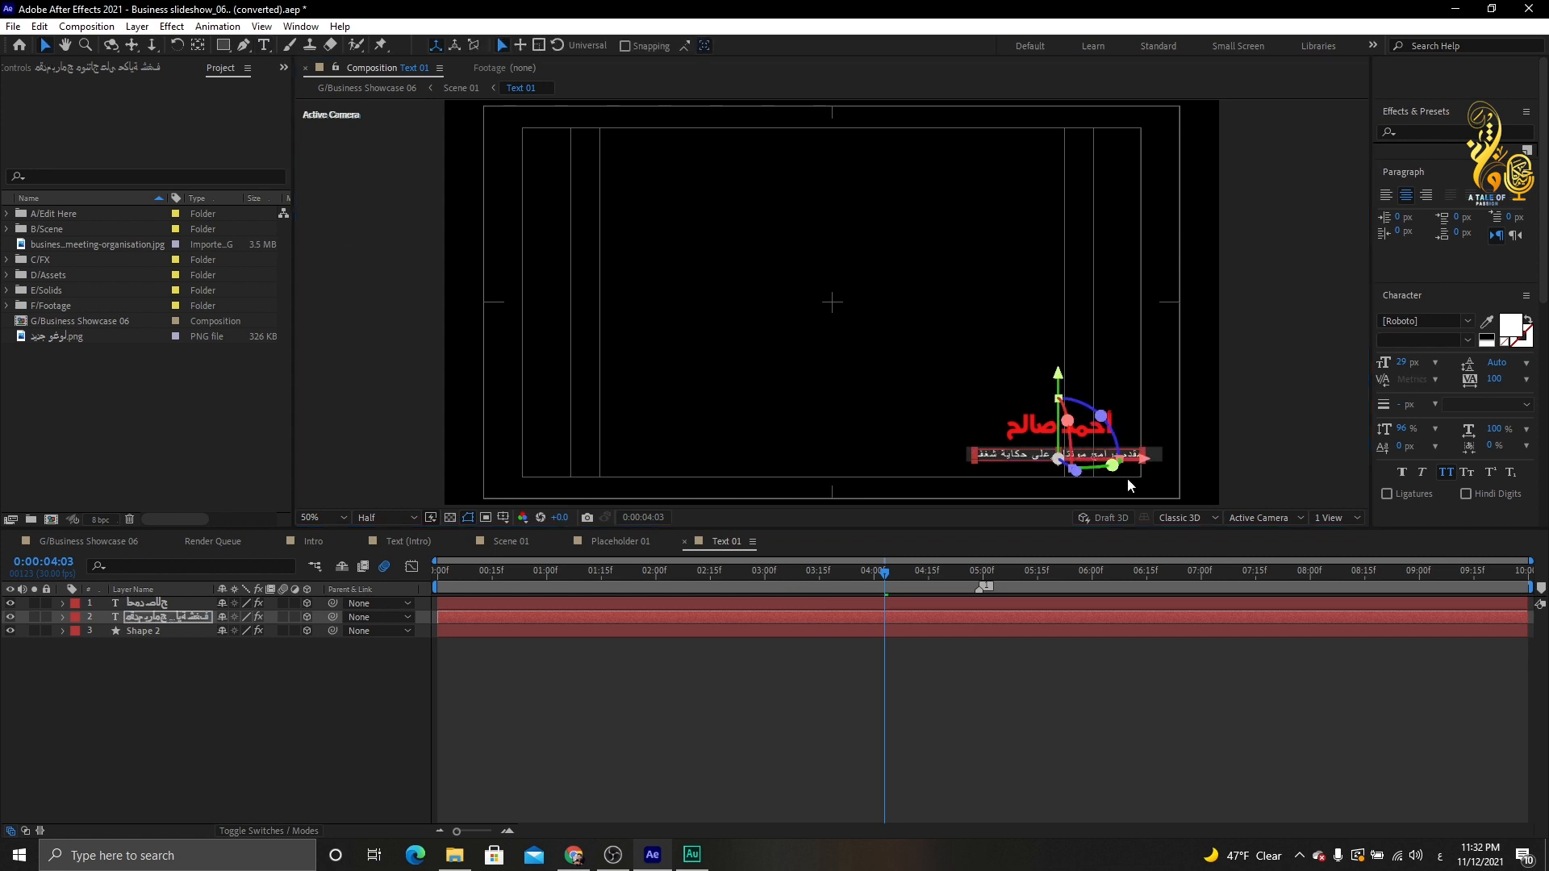
- Enlarge the subtitle's background bar and nudge the Arabic text down onto it
click(1157, 456)
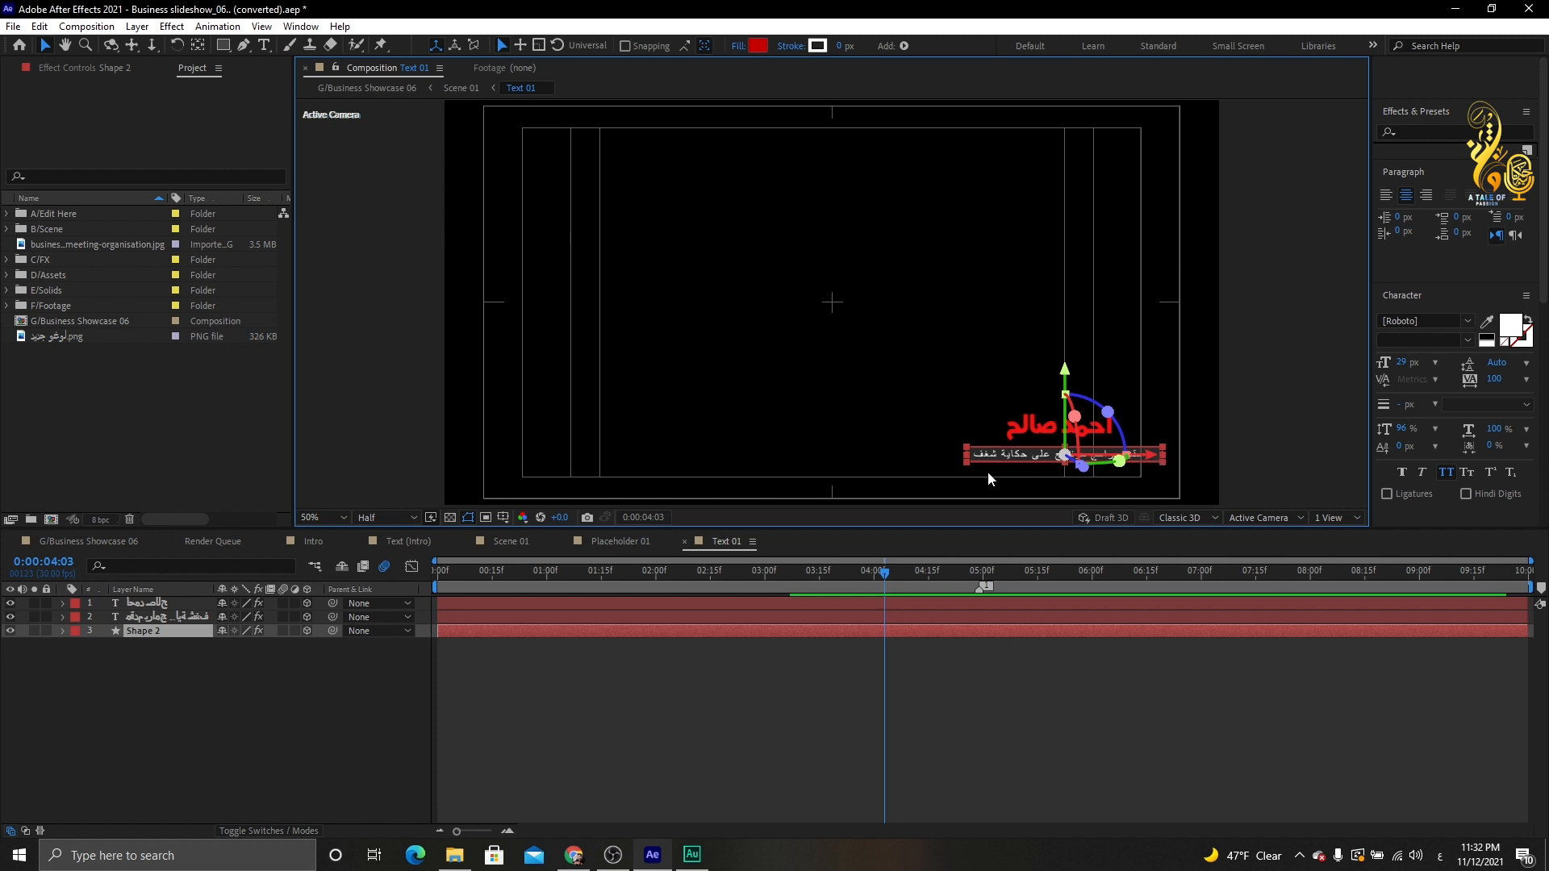
mouse_move(965, 463)
mouse_down()
mouse_move(950, 478)
mouse_move(972, 468)
mouse_up()
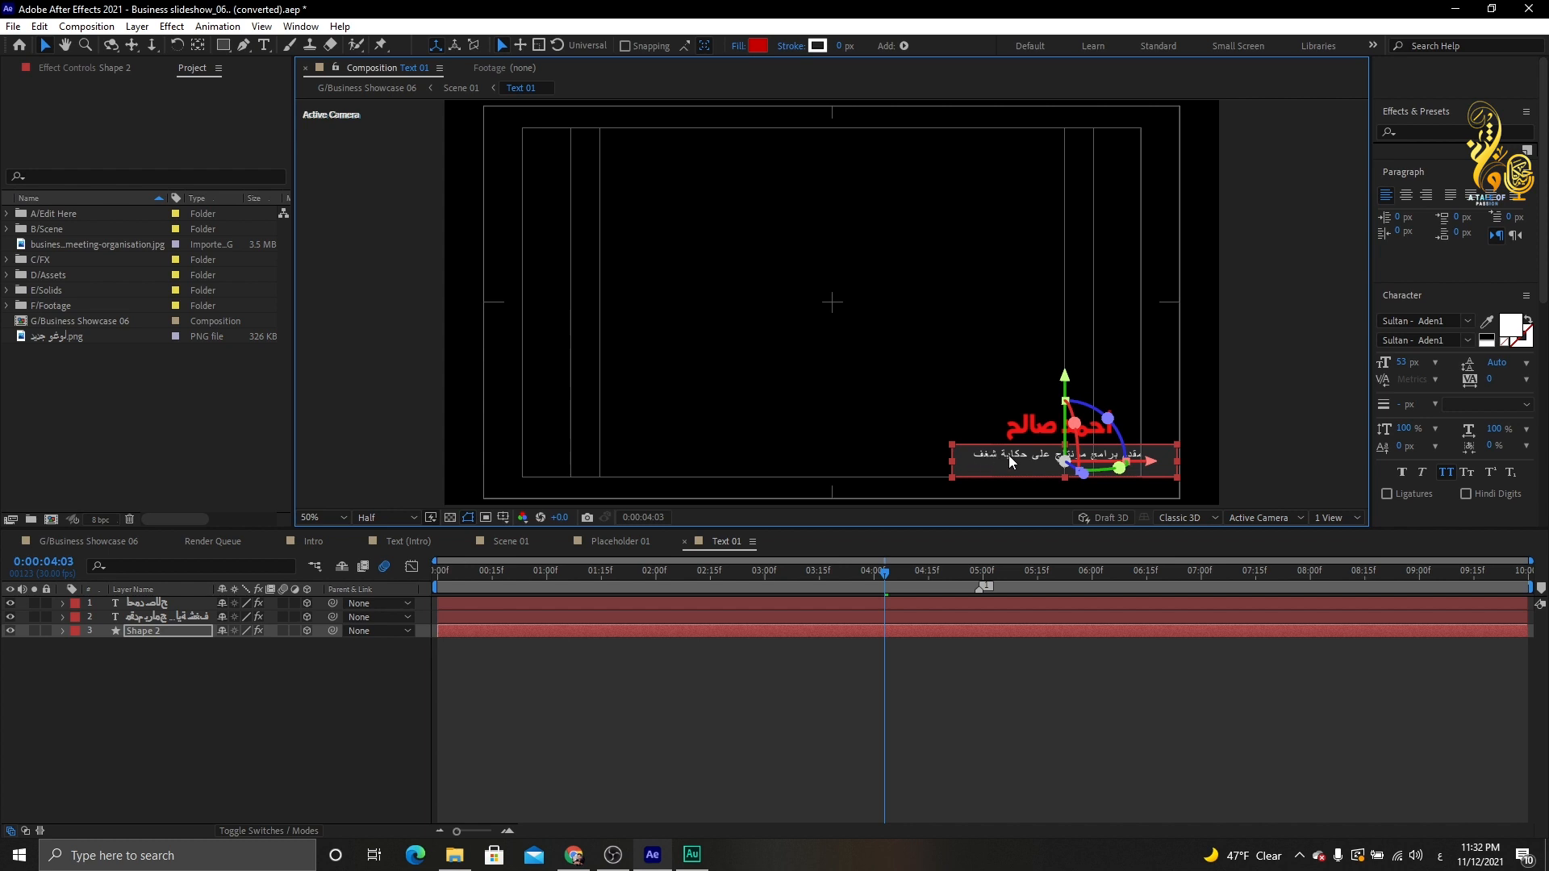
click(146, 618)
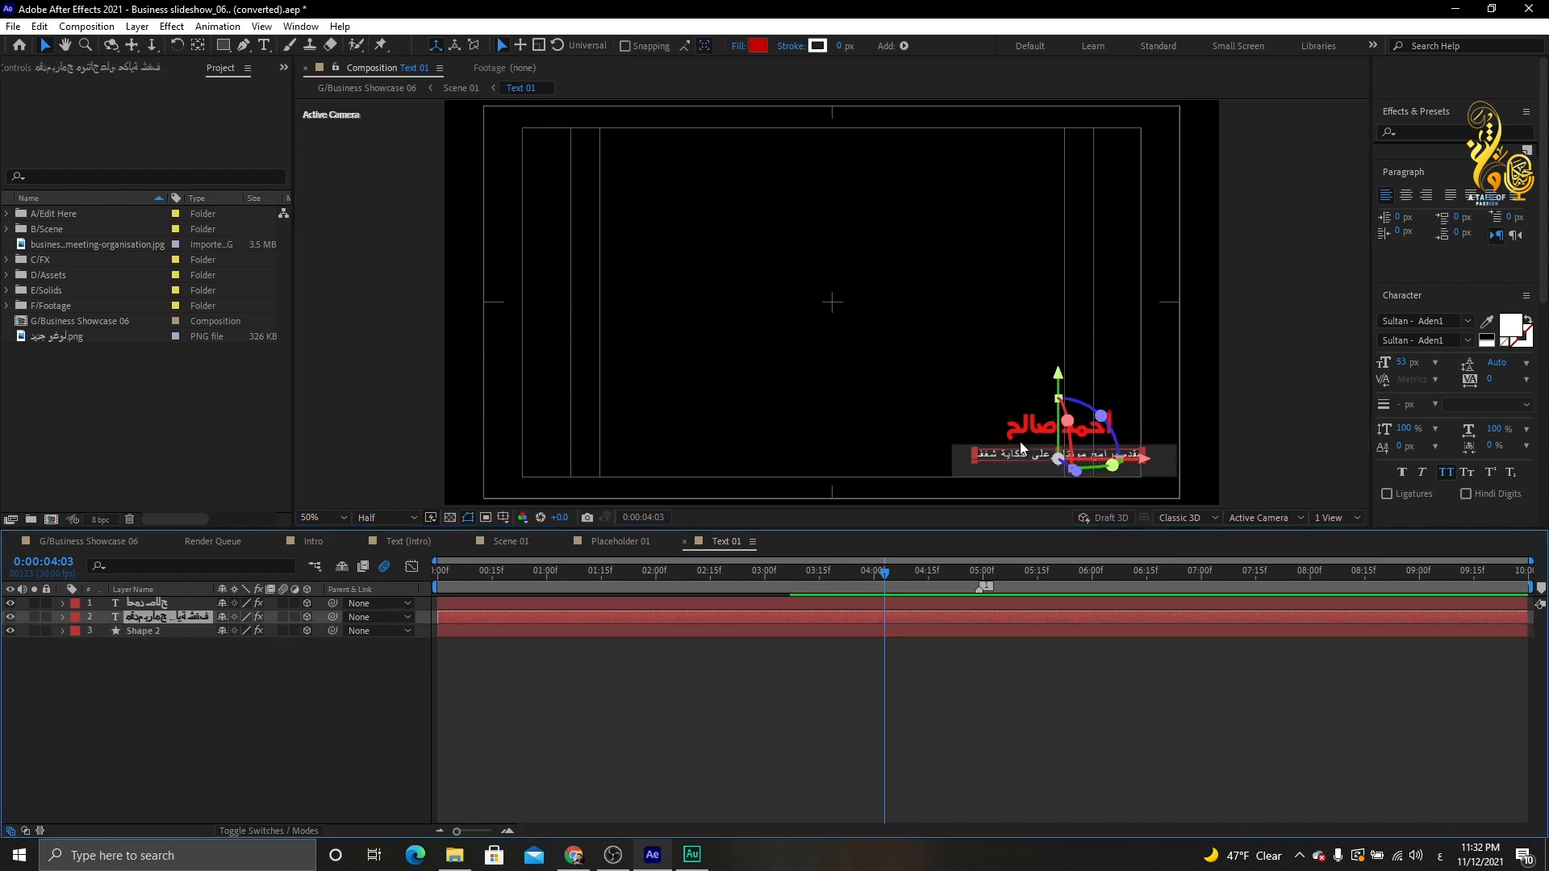
drag(1024, 452, 991, 464)
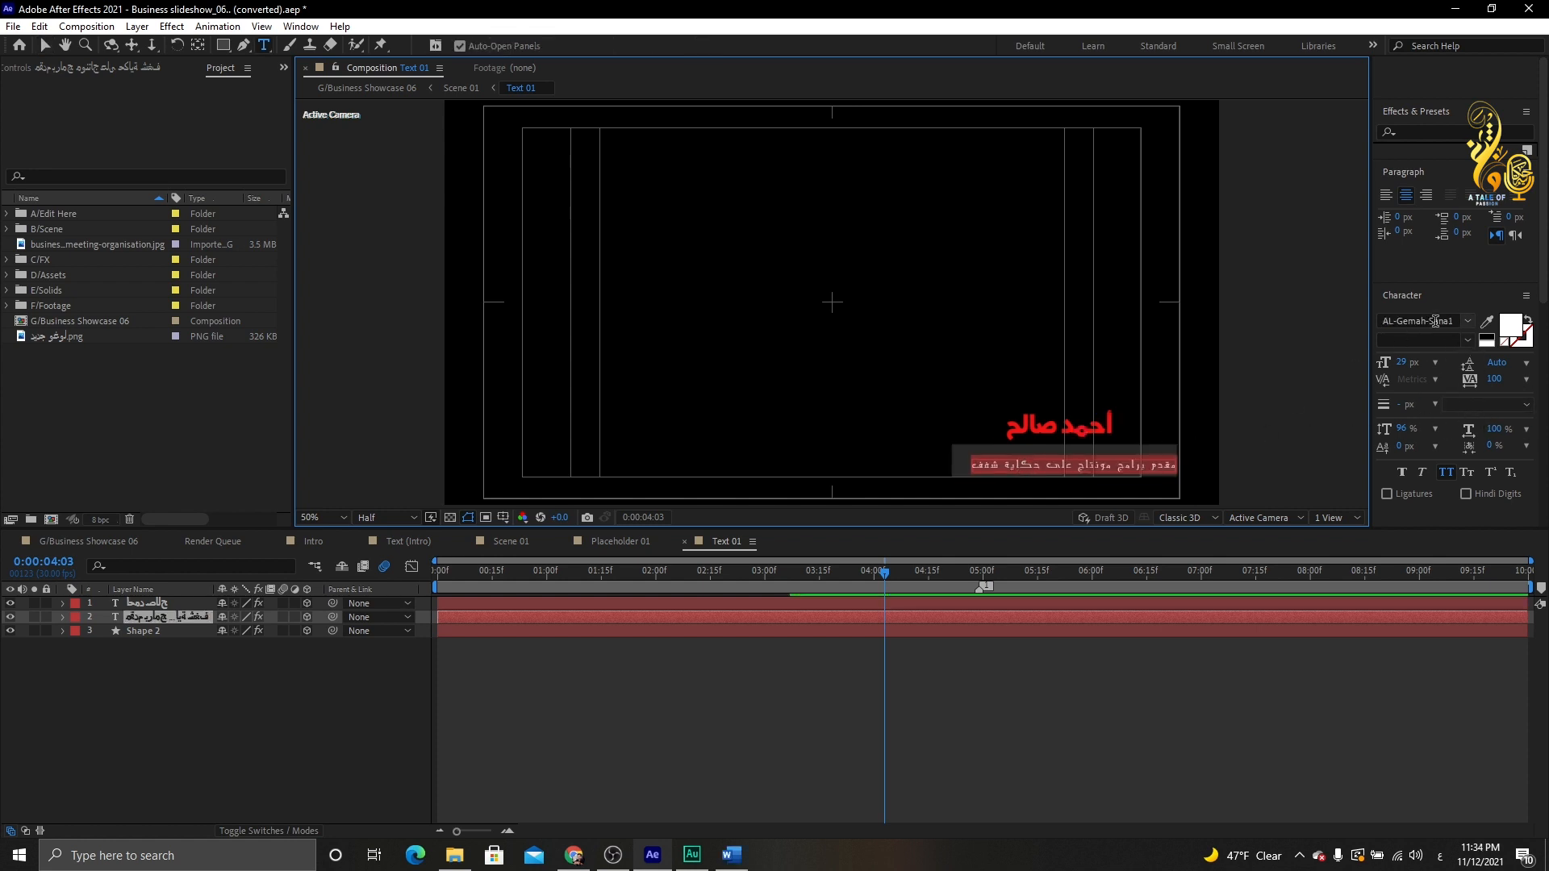
- Set the Arabic subtitle to mohammad bold art 1 with tracking 0 and shift it slightly up-left
click(1436, 321)
text(mohammad bold art 1)
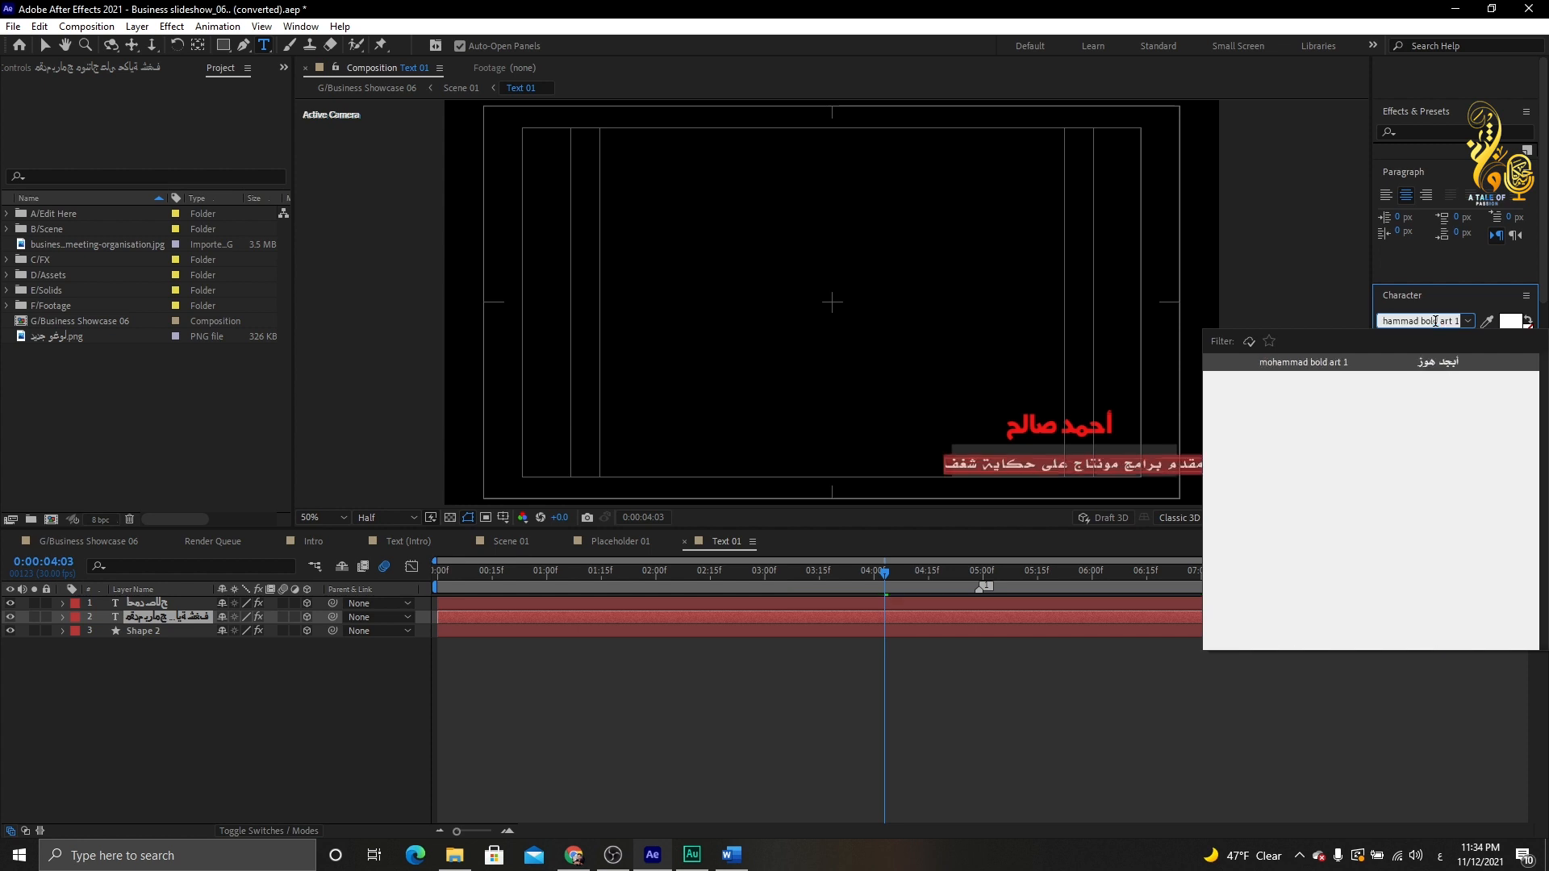
click(1323, 363)
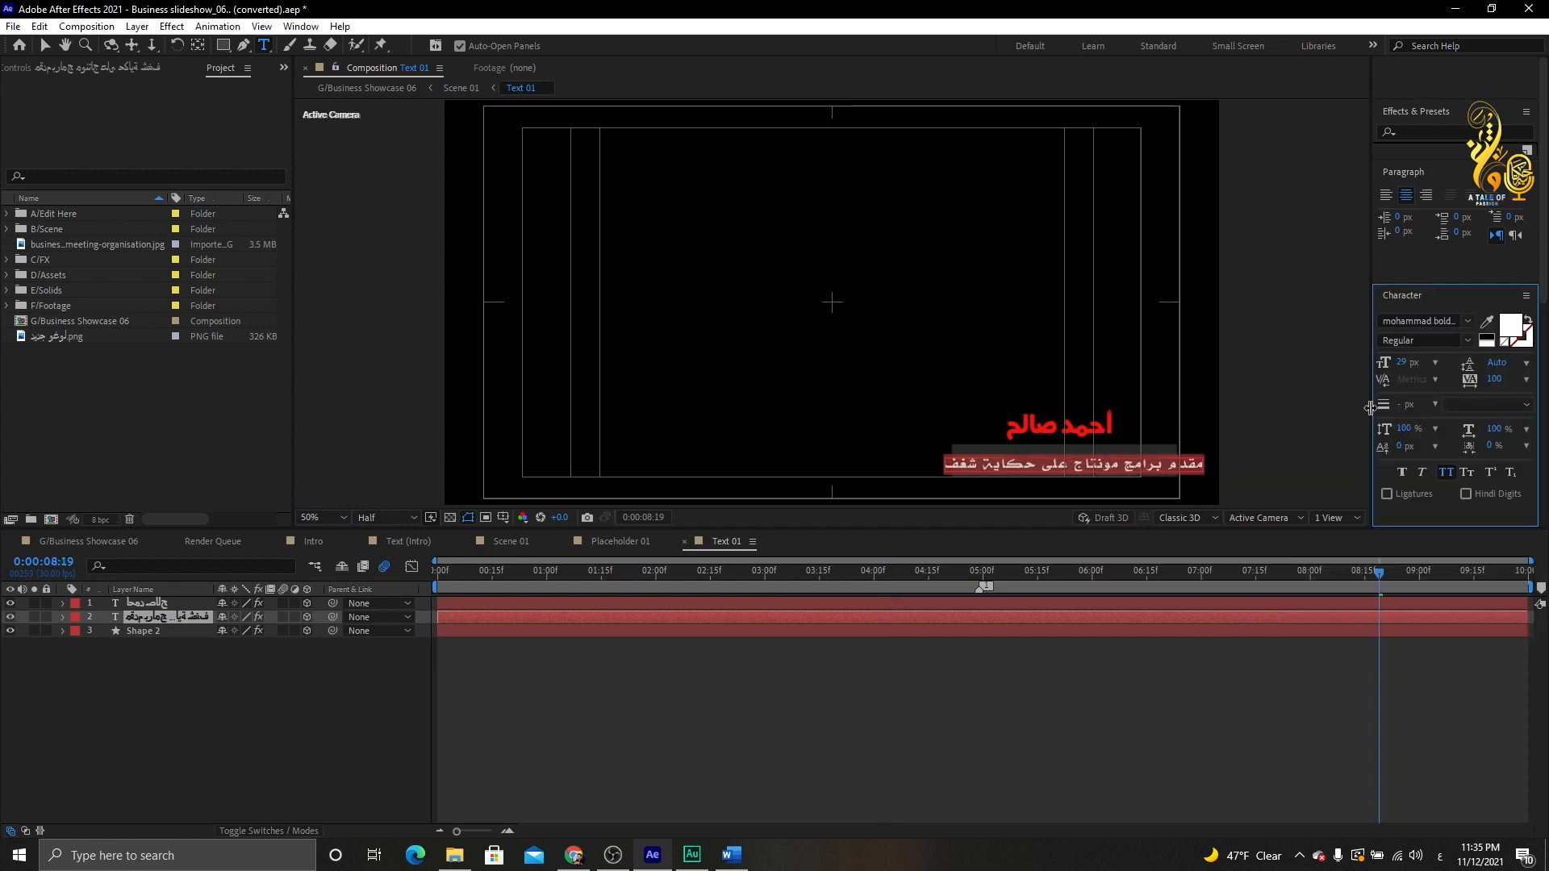
click(1525, 380)
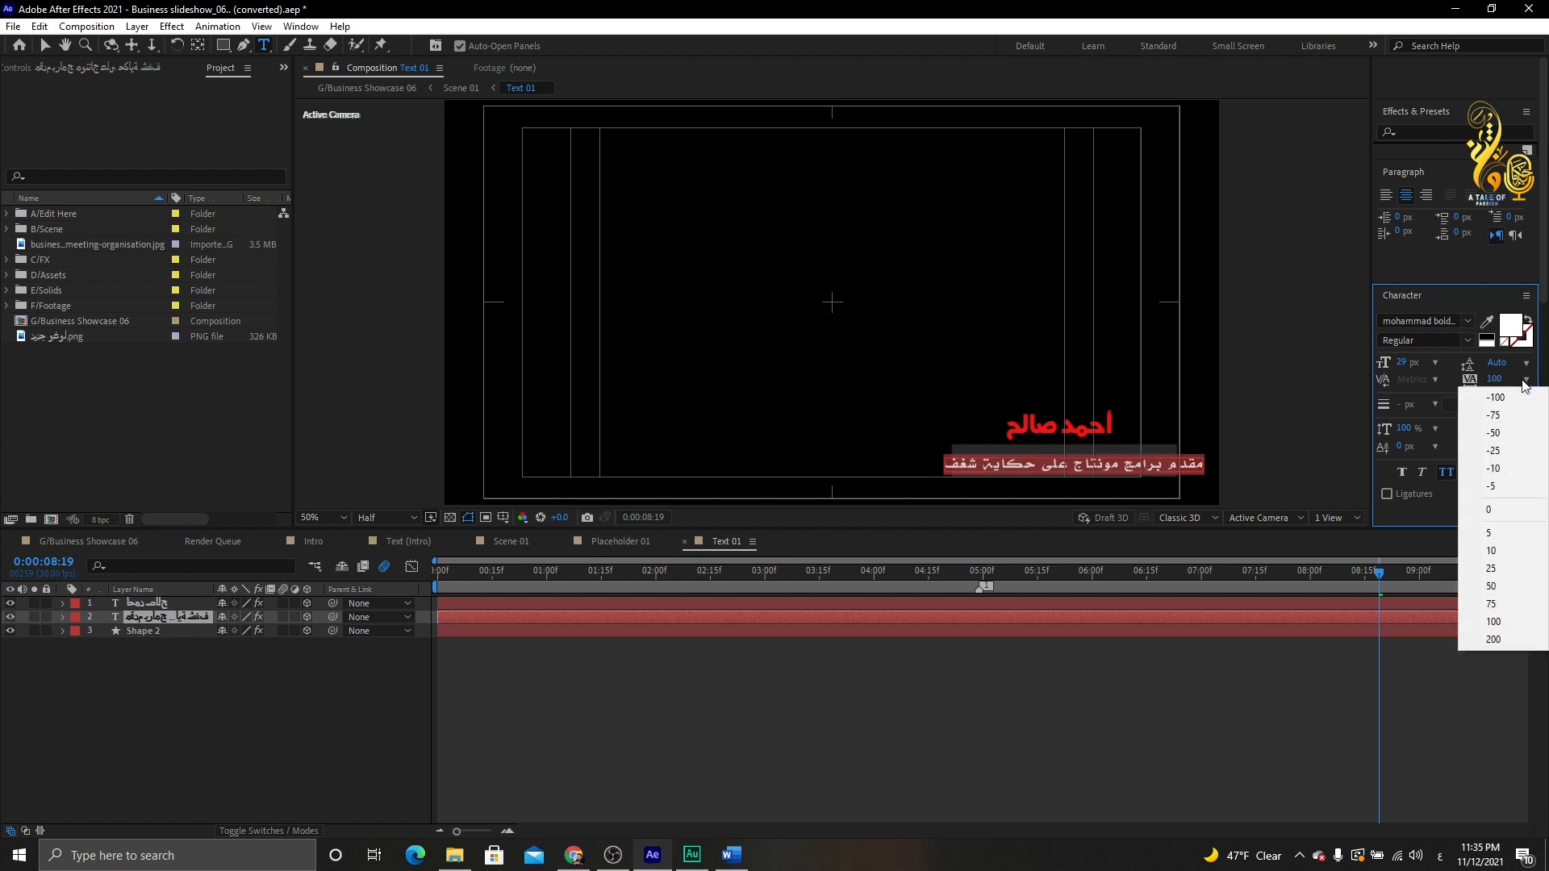
click(1498, 510)
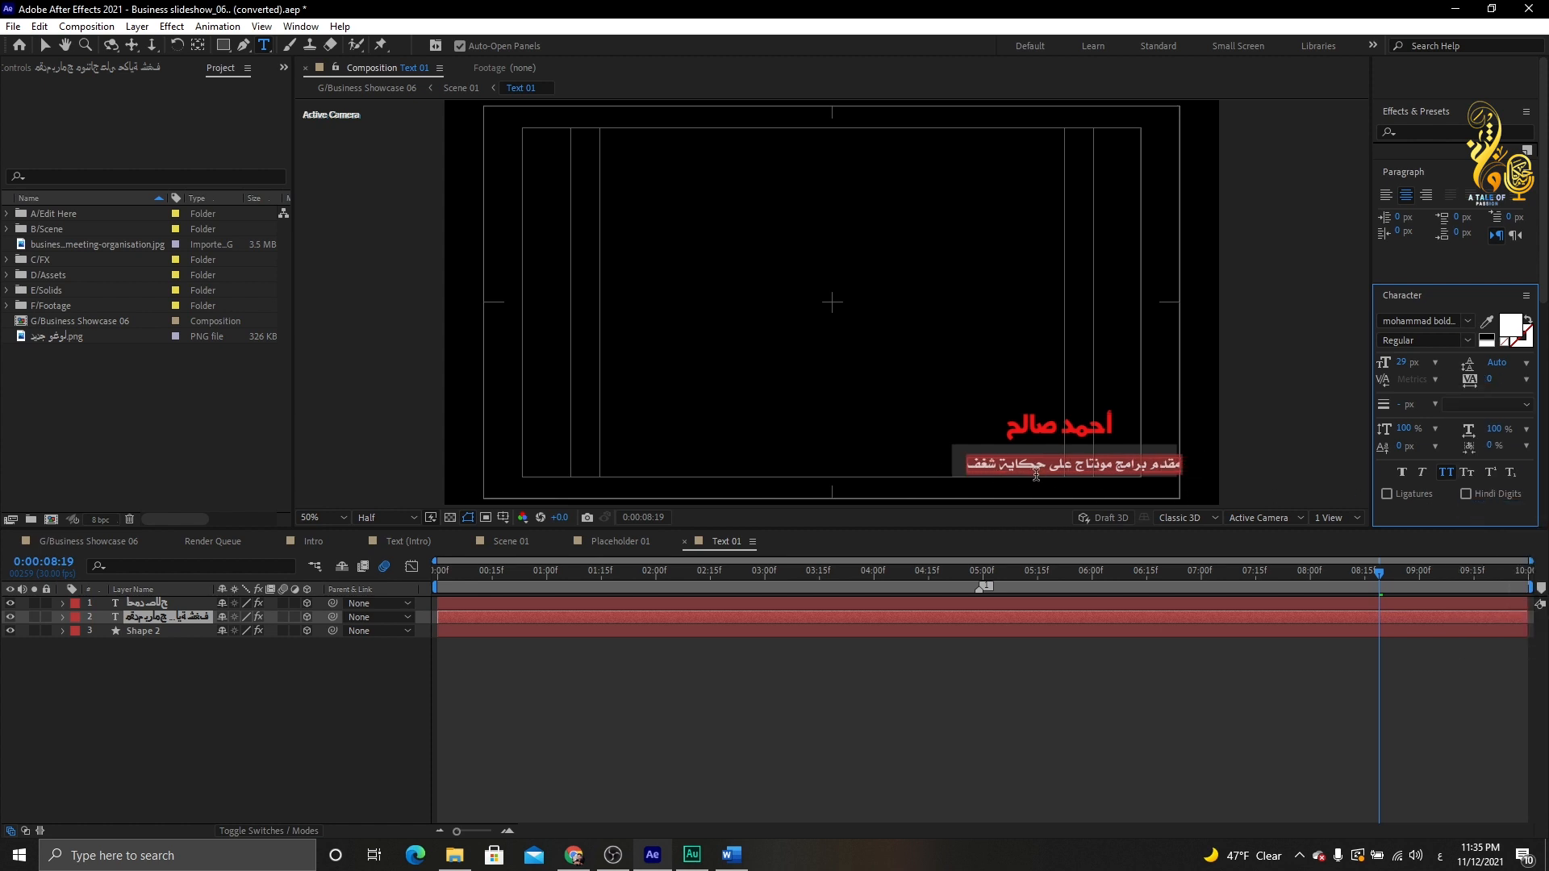
key(v)
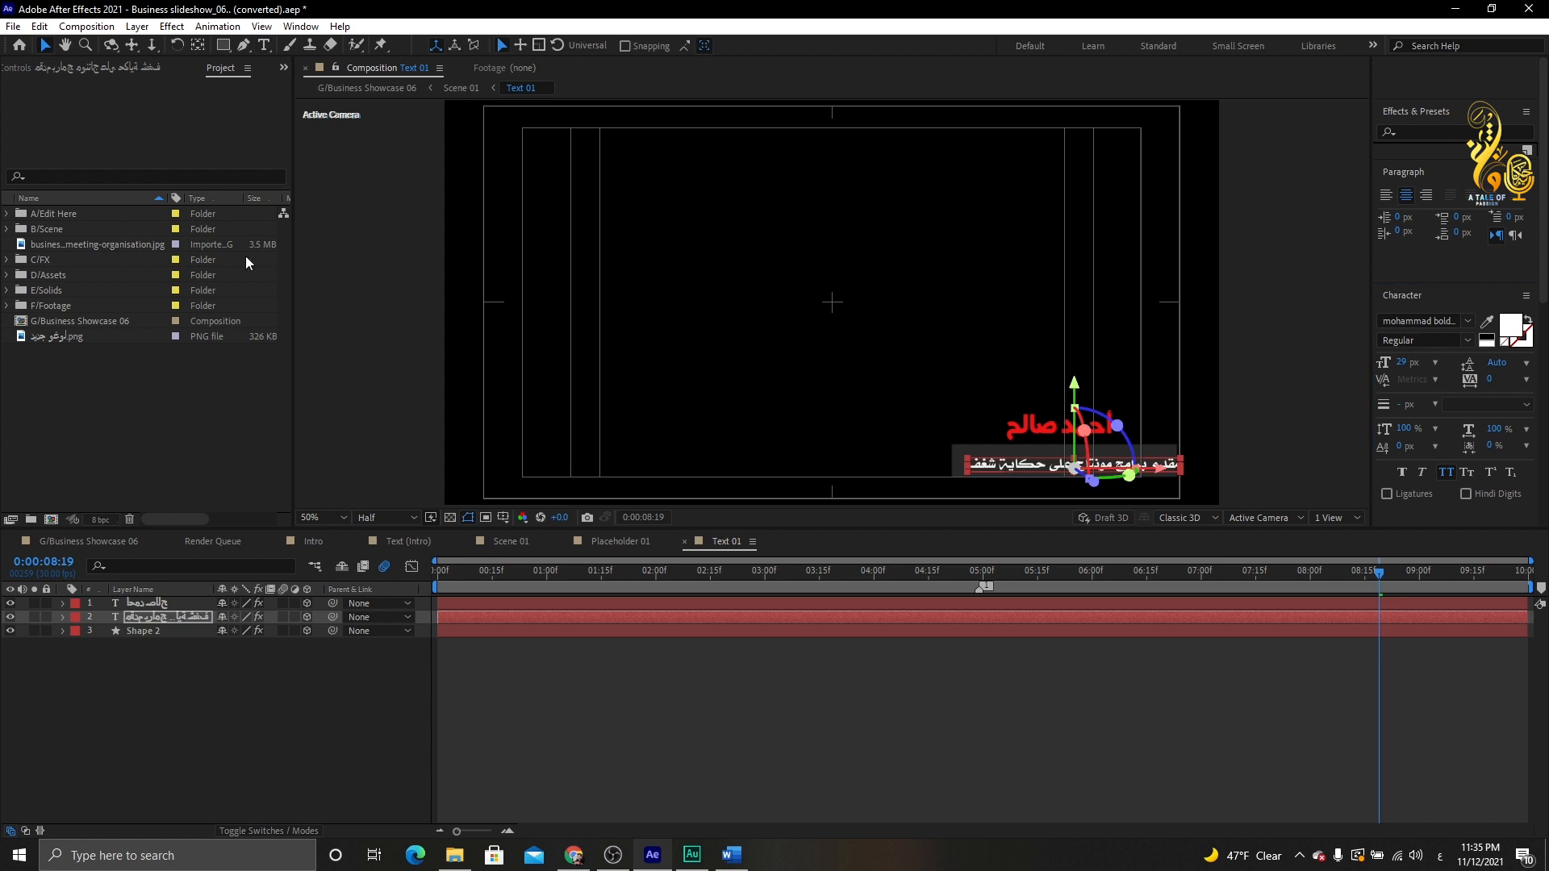
drag(1023, 471, 1017, 465)
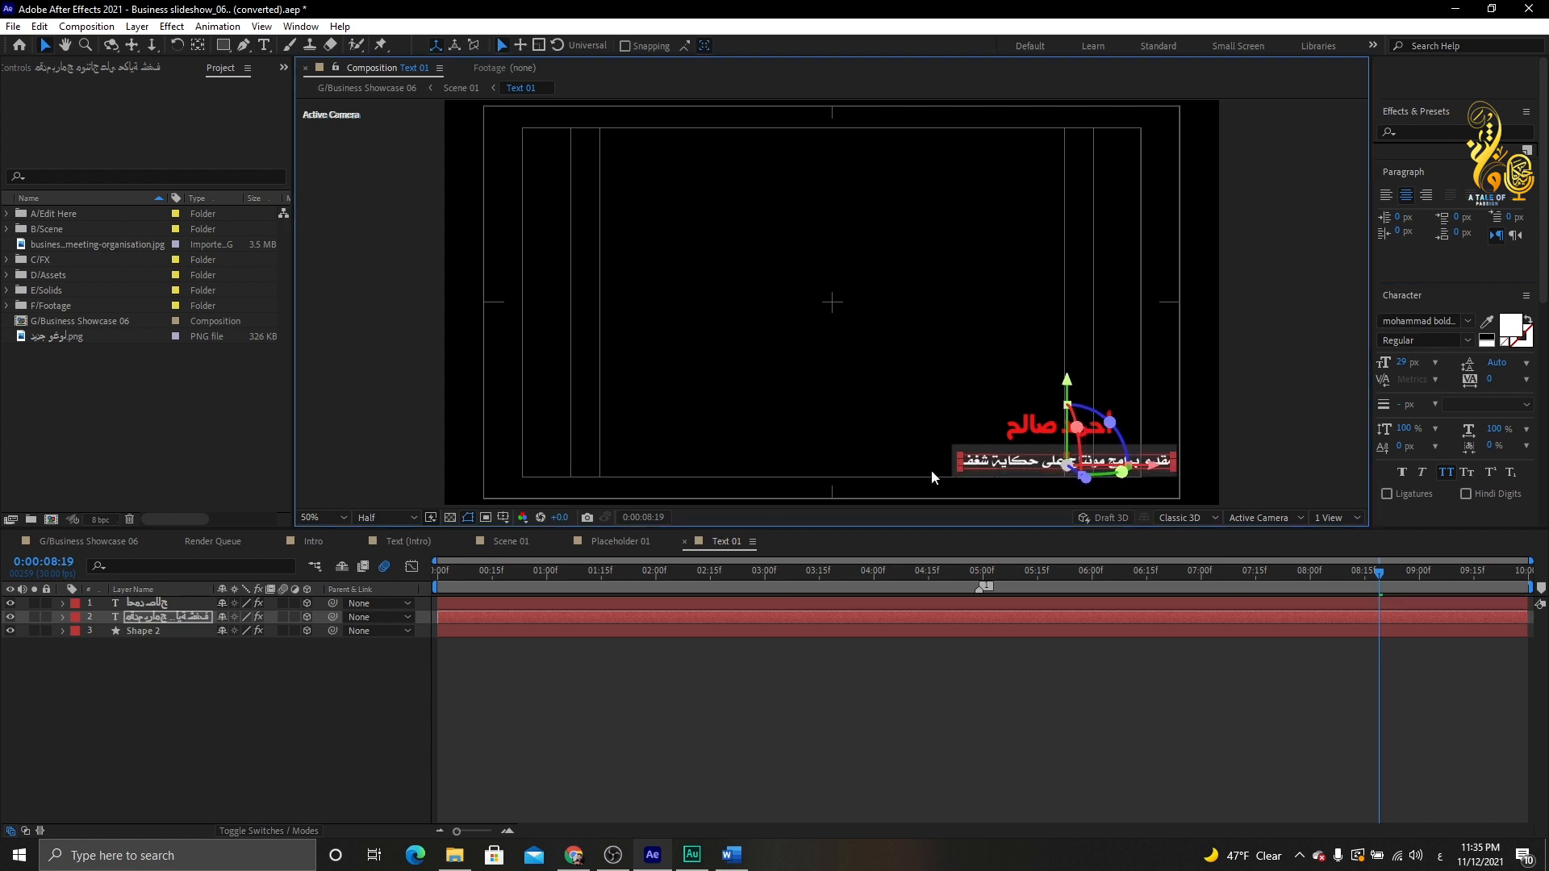
click(104, 544)
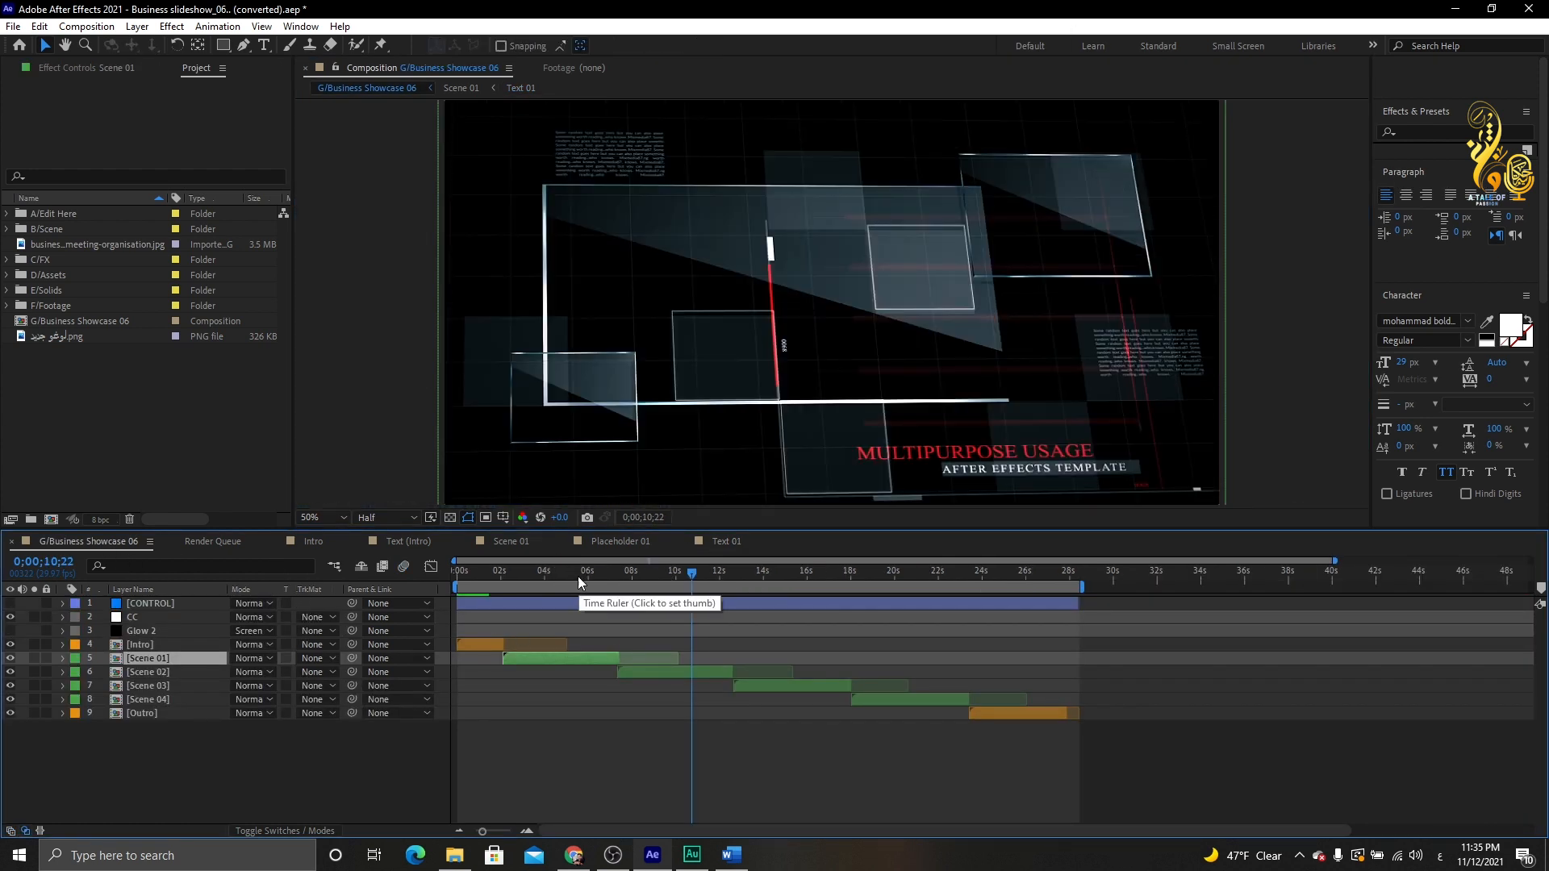
- Preview the photo scene near 5 seconds and close the Placeholder 02–04 and Scene 04 timeline tabs
click(573, 573)
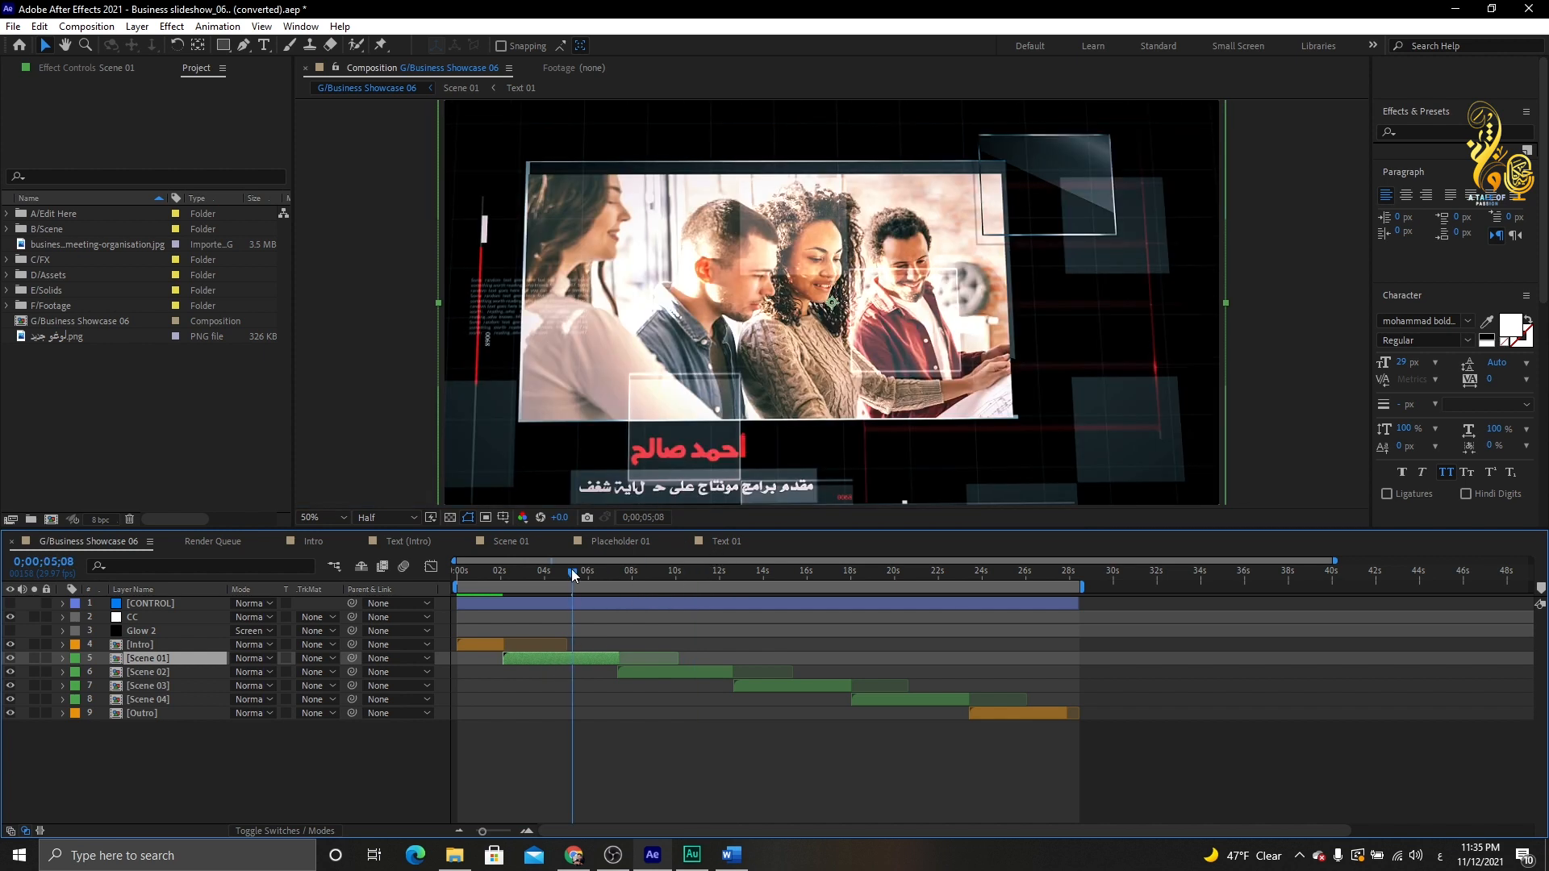
drag(575, 571, 608, 570)
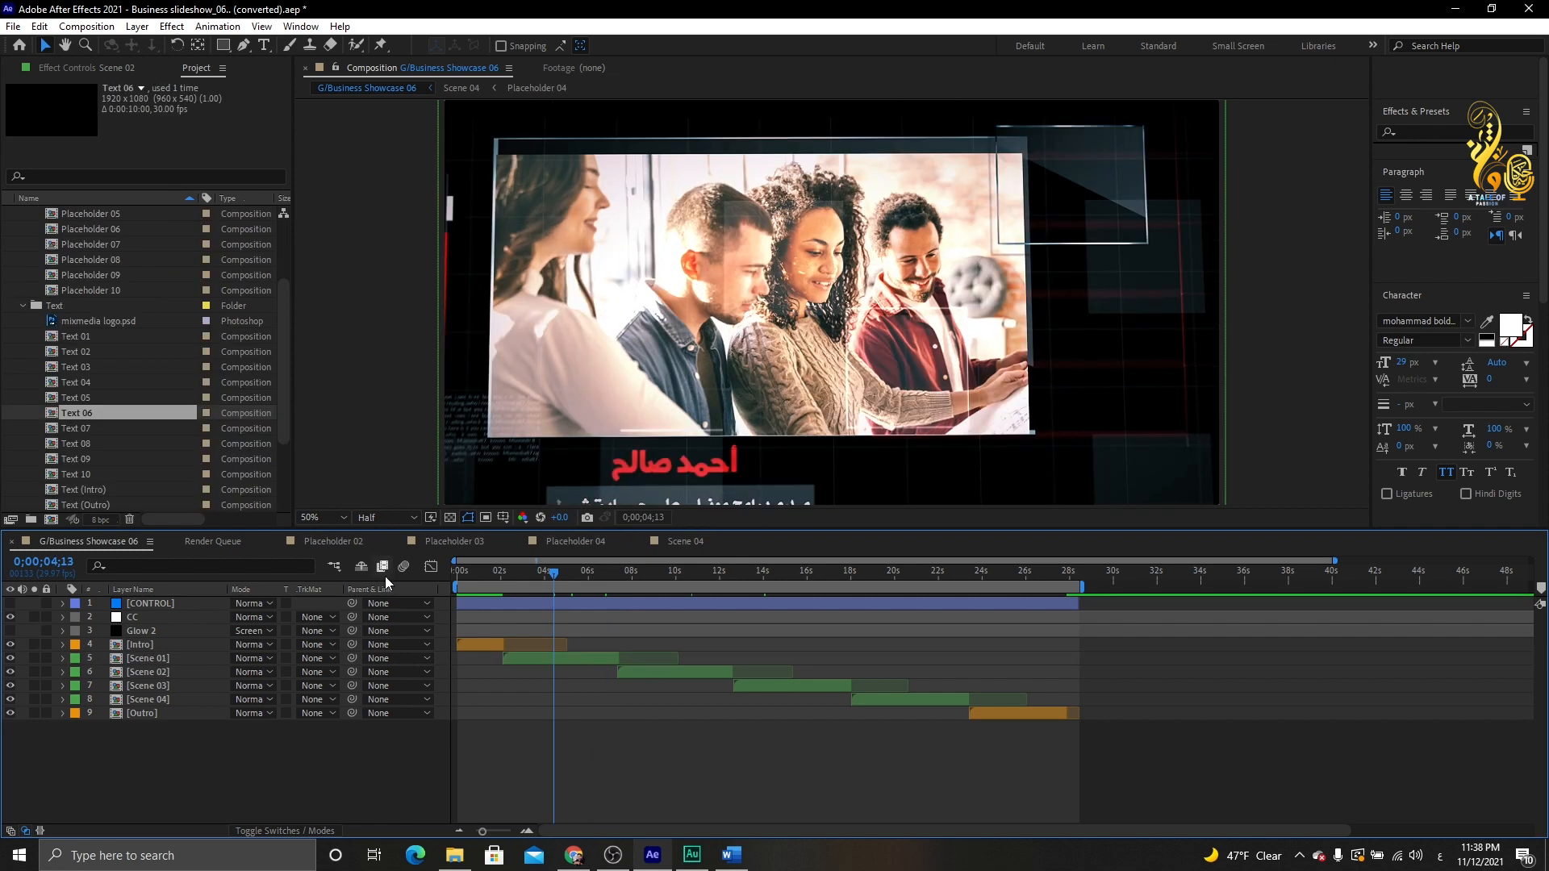
click(277, 541)
click(277, 542)
click(277, 542)
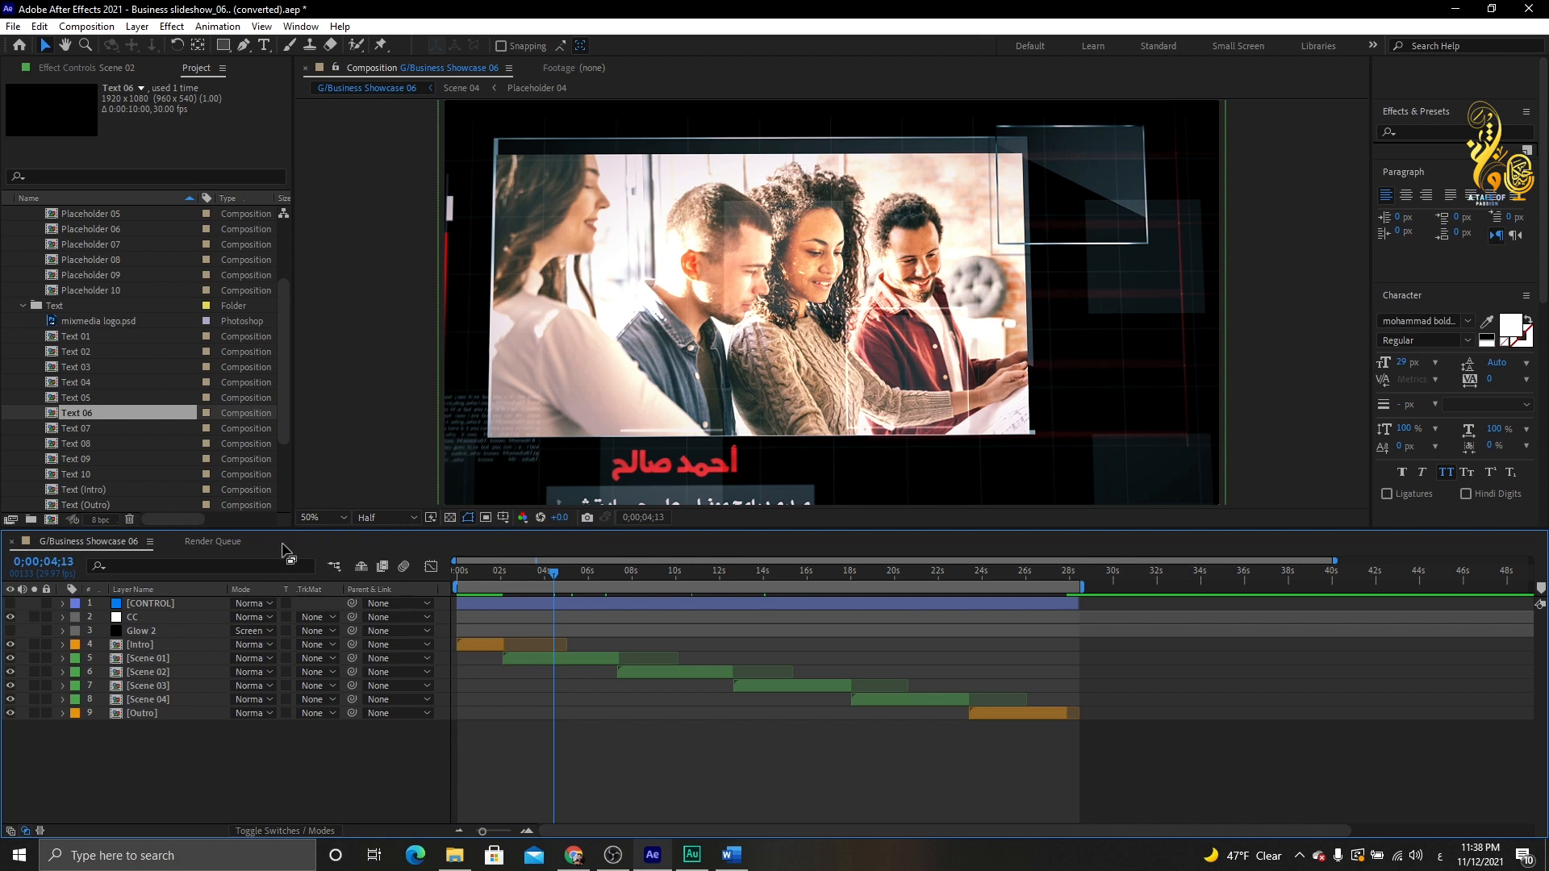
click(277, 541)
click(98, 31)
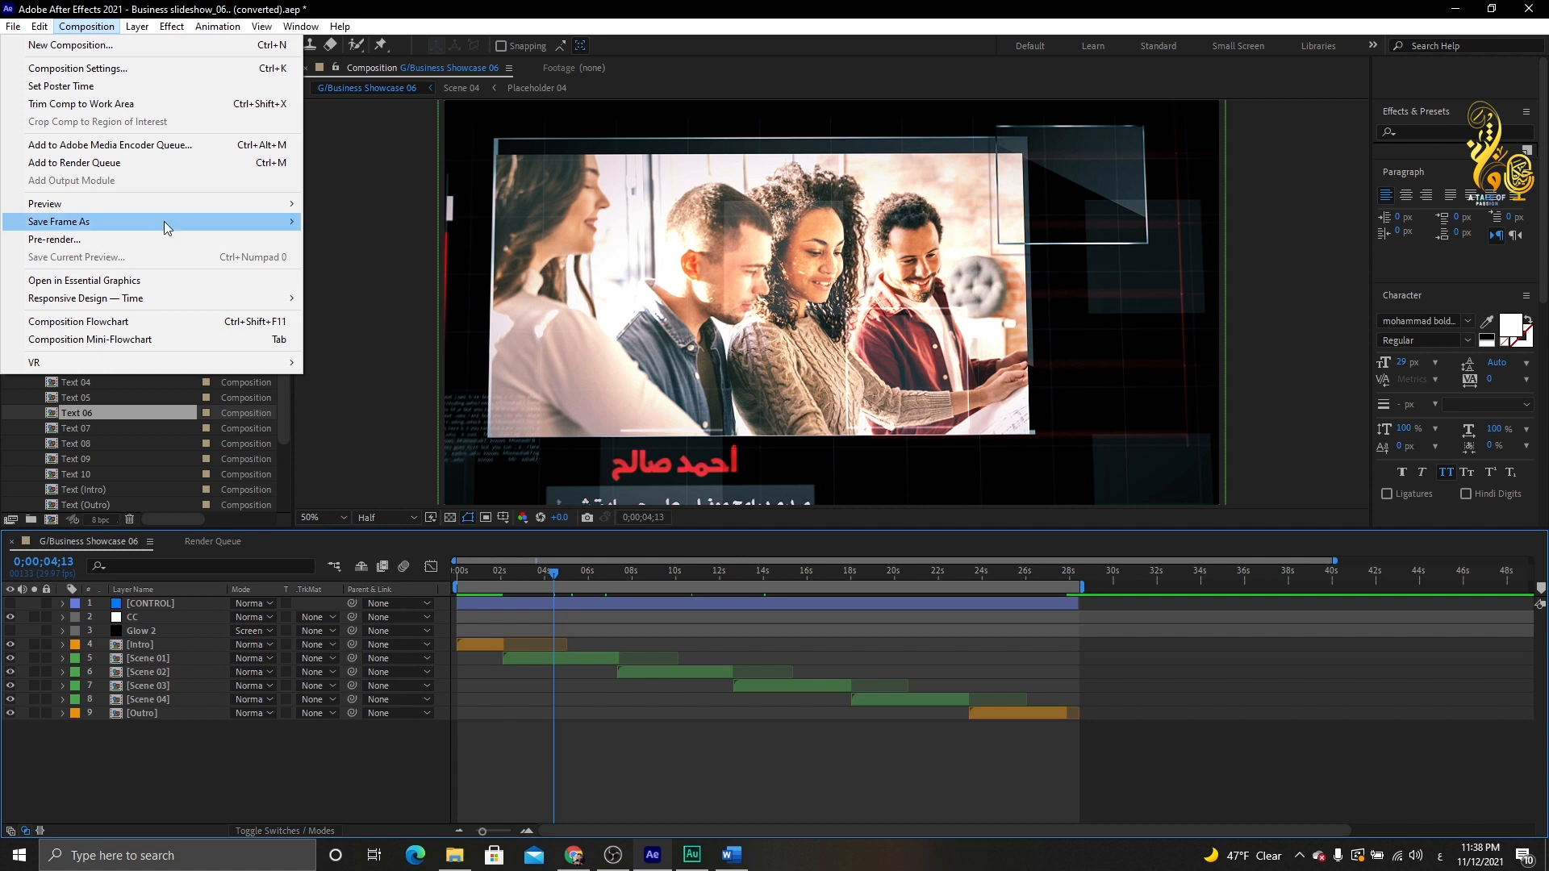
- Add Business Showcase 06 to the Render Queue with QuickTime as the output module format
click(69, 163)
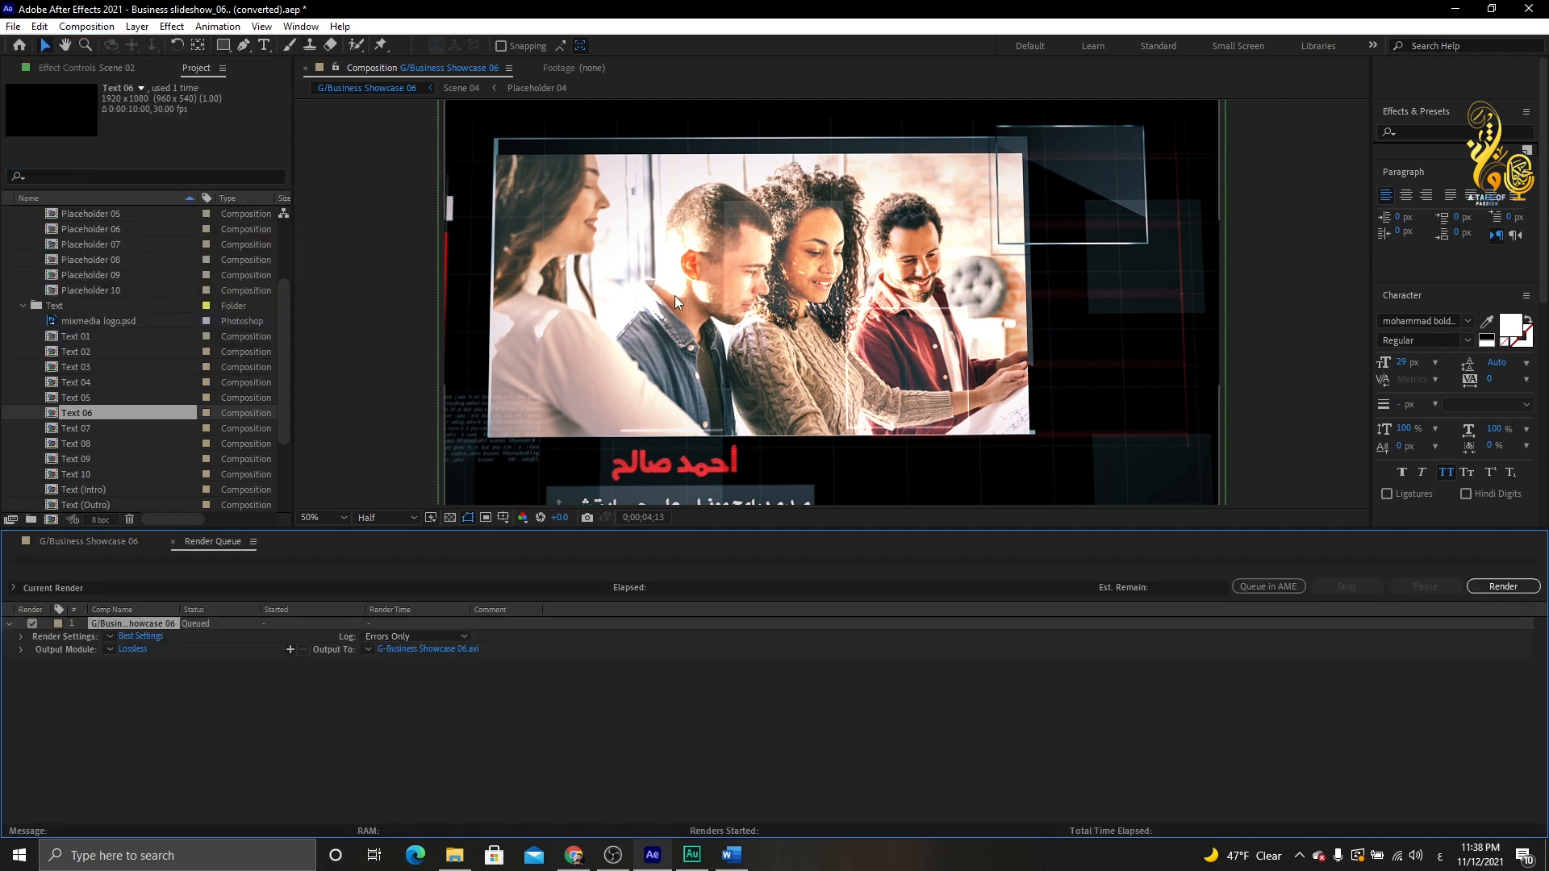
click(123, 648)
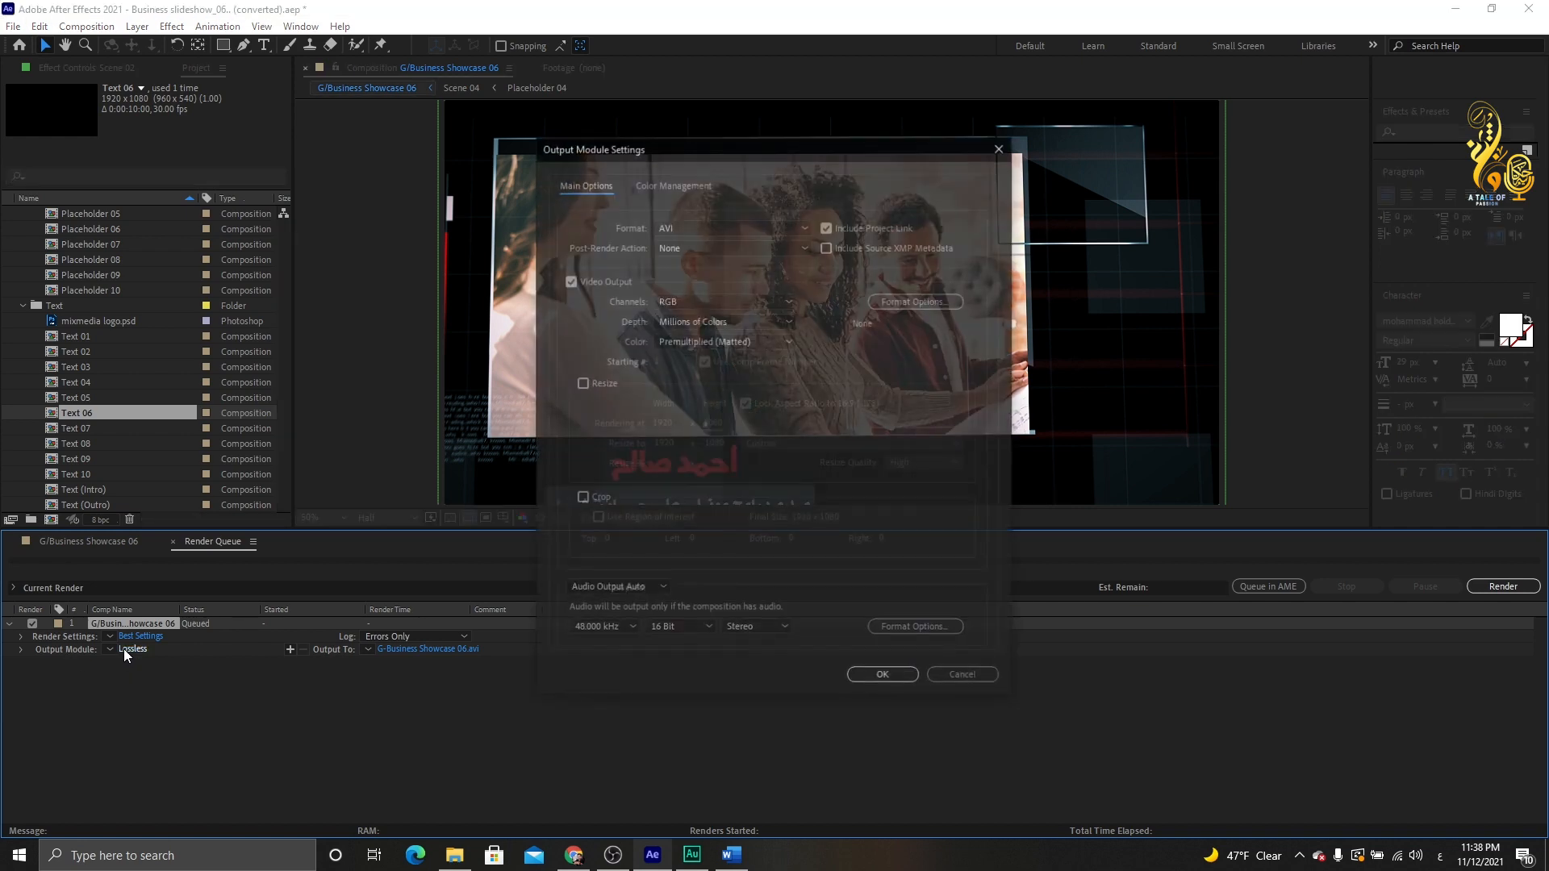
click(694, 227)
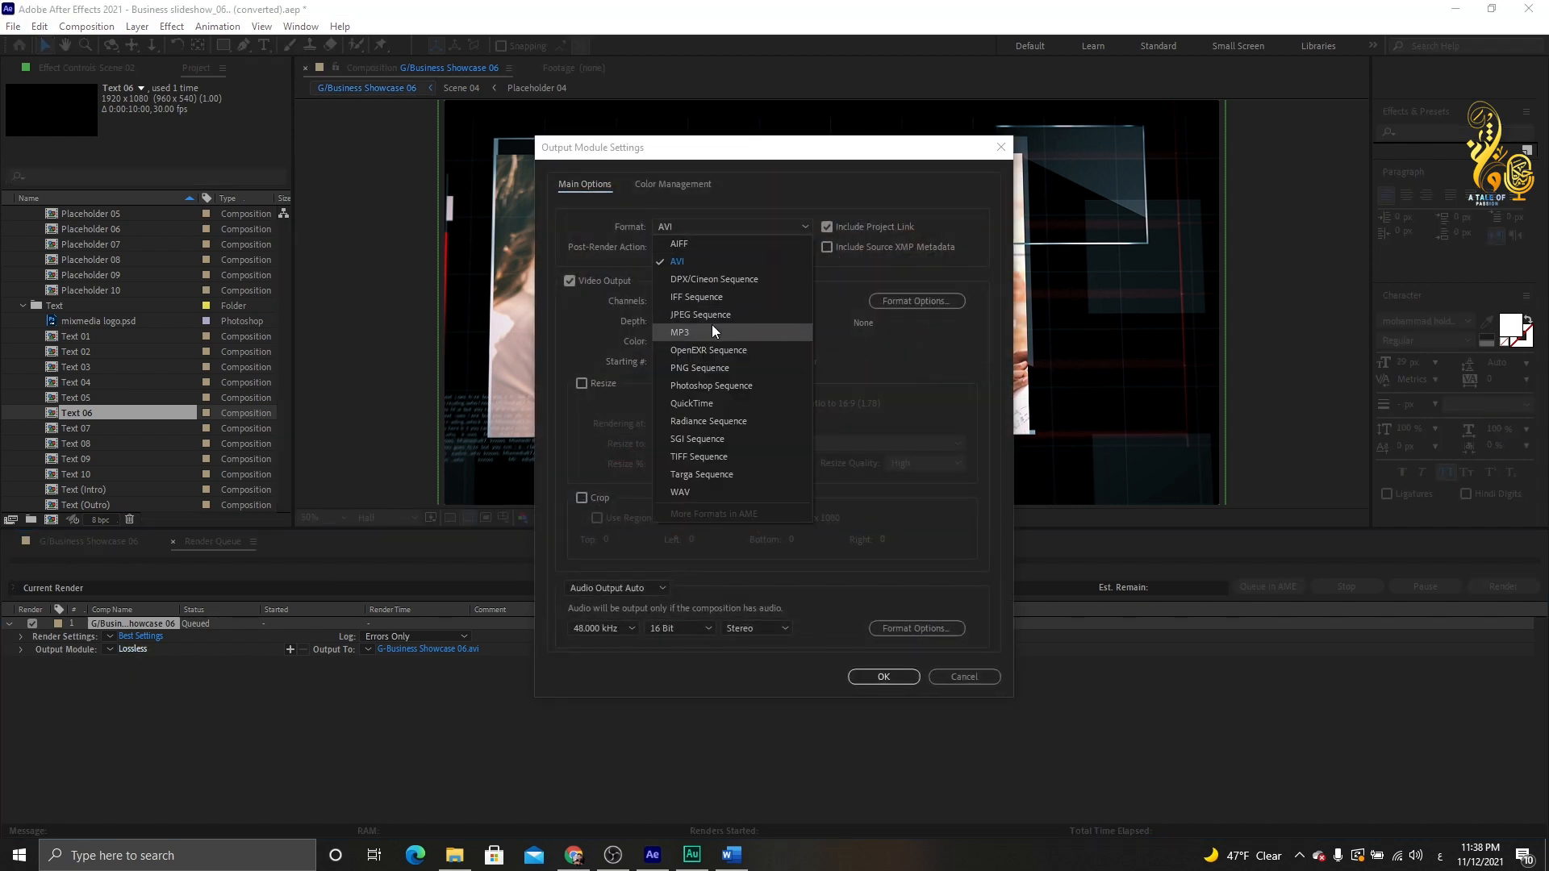
click(704, 403)
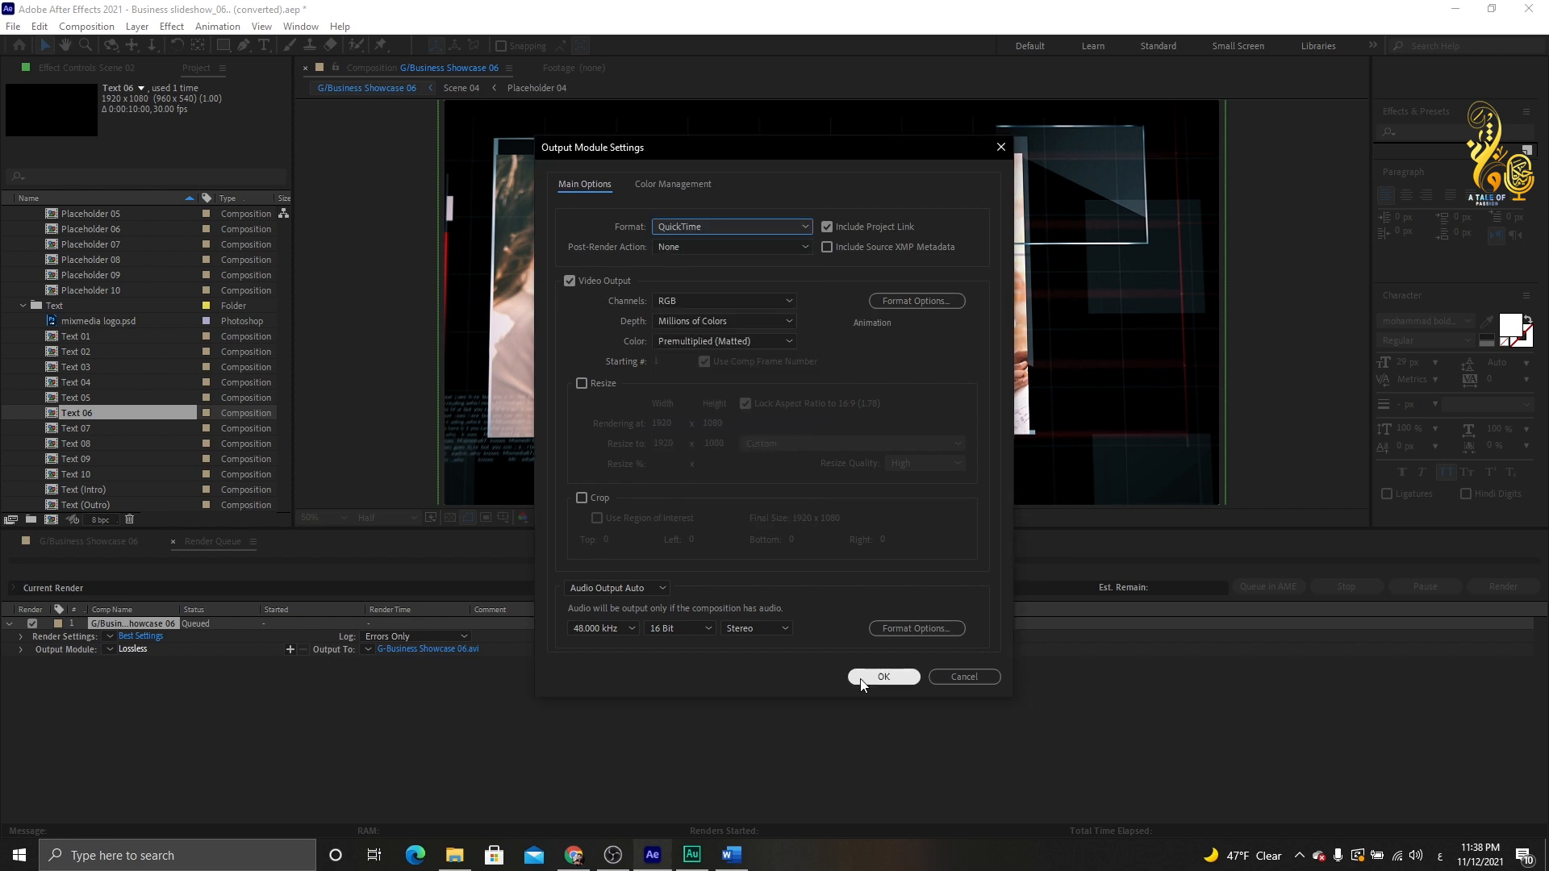
click(883, 677)
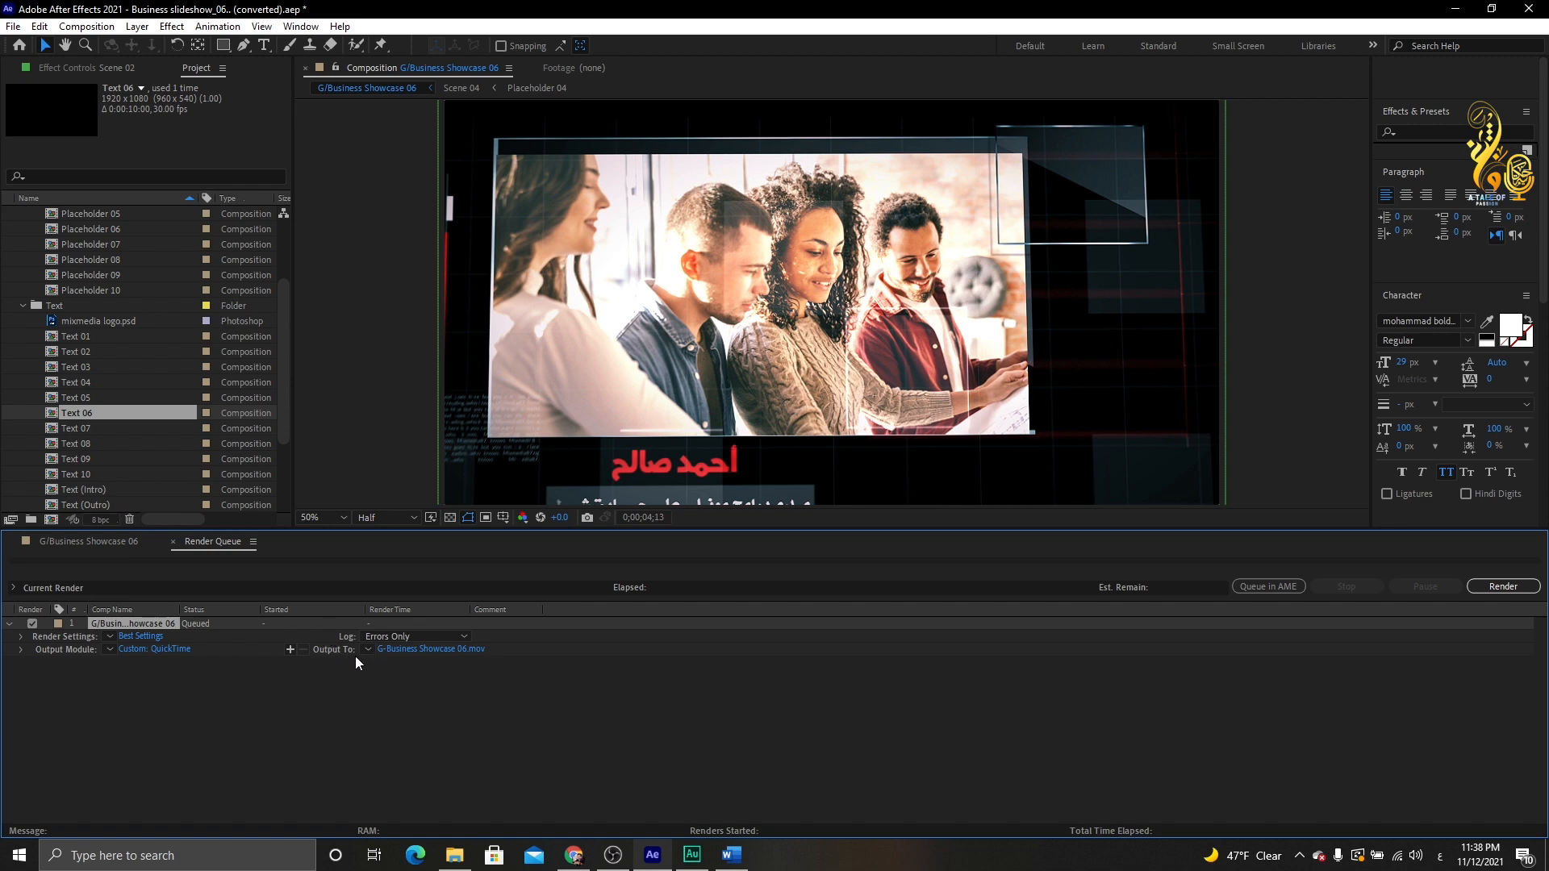
- Save the render output as G-Business Showcase 06.mov in Downloads > Business Showcase_06
click(405, 649)
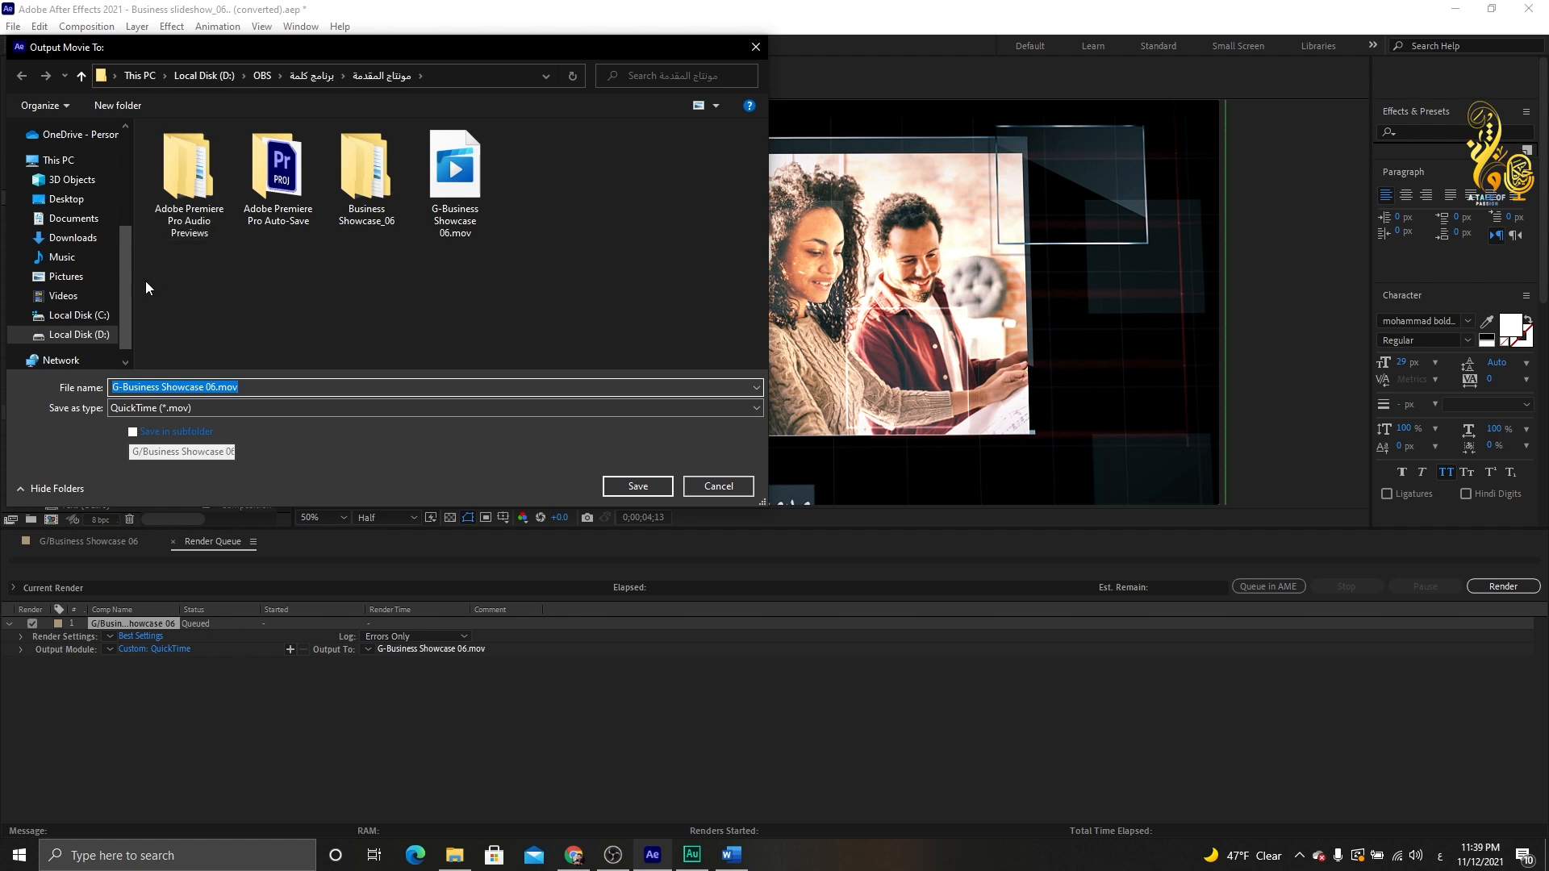
scroll(89, 331, up, 1)
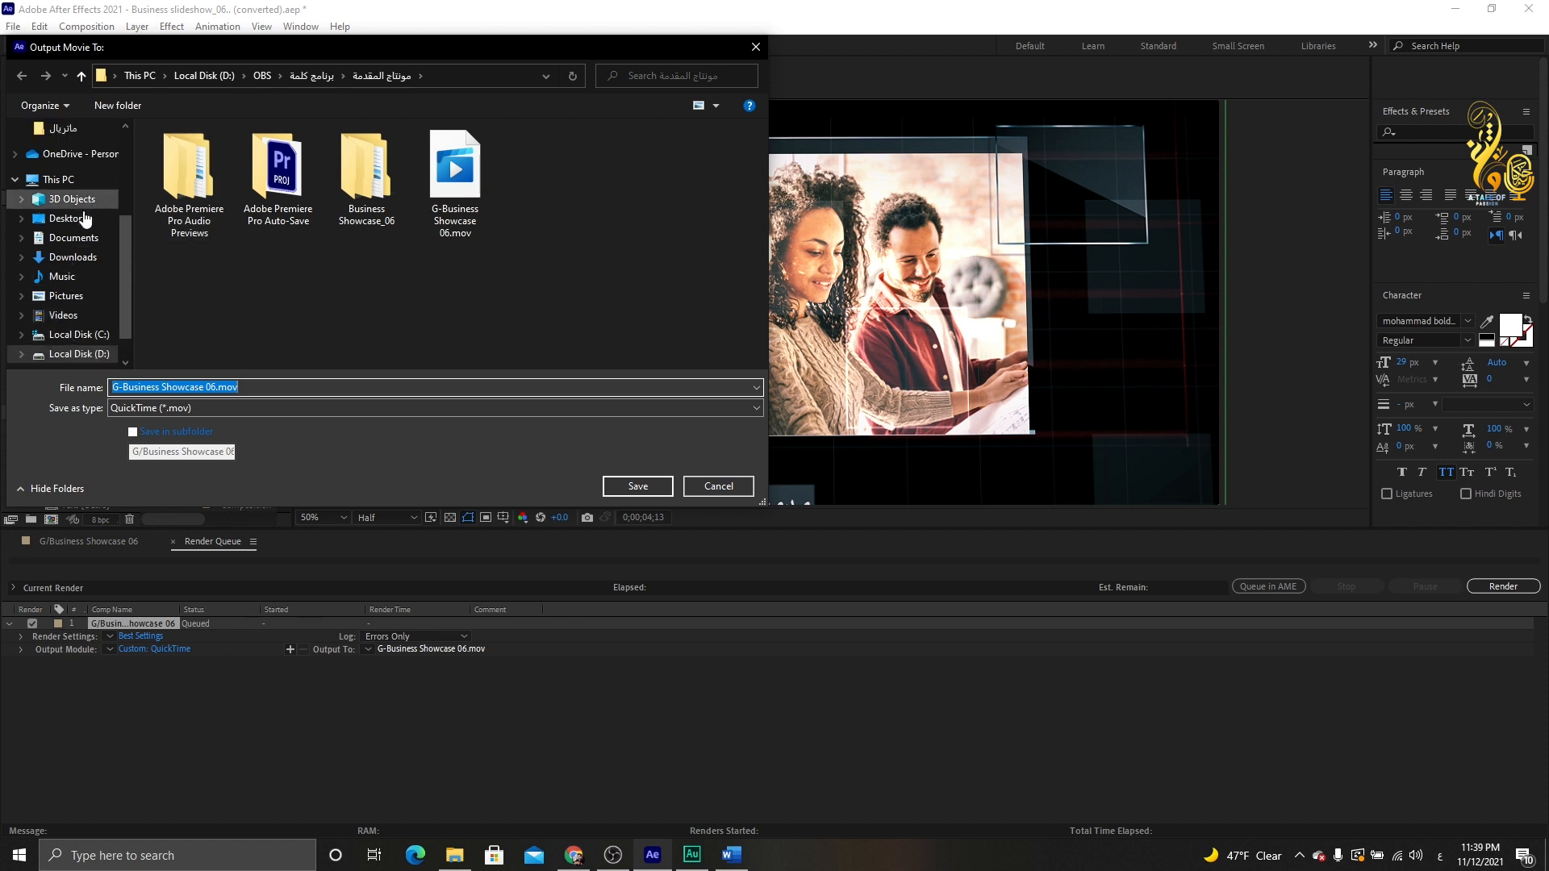
click(108, 259)
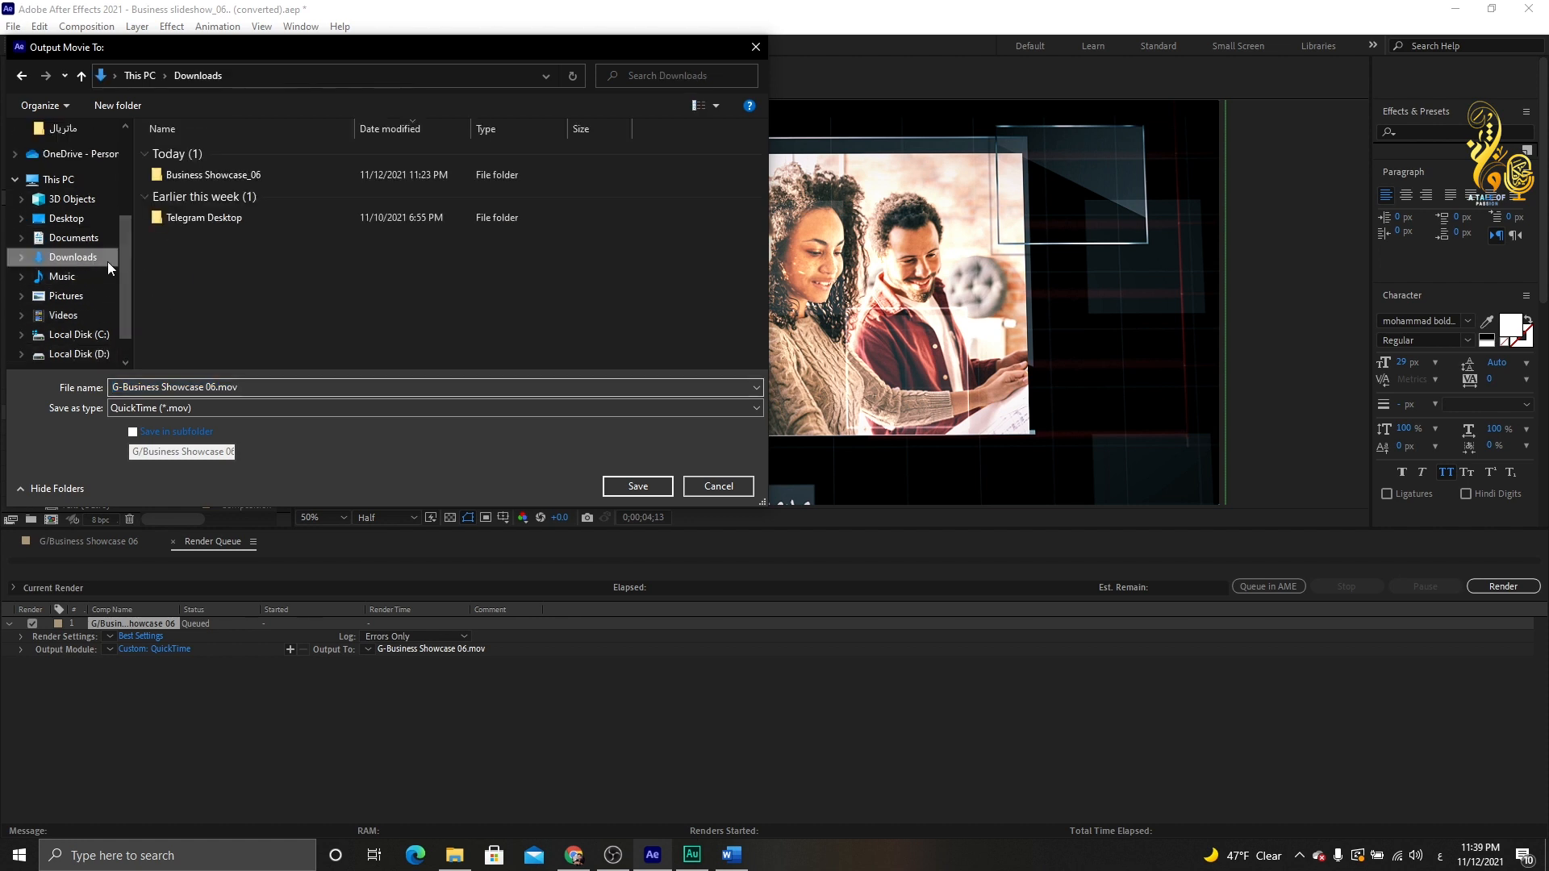
double_click(212, 174)
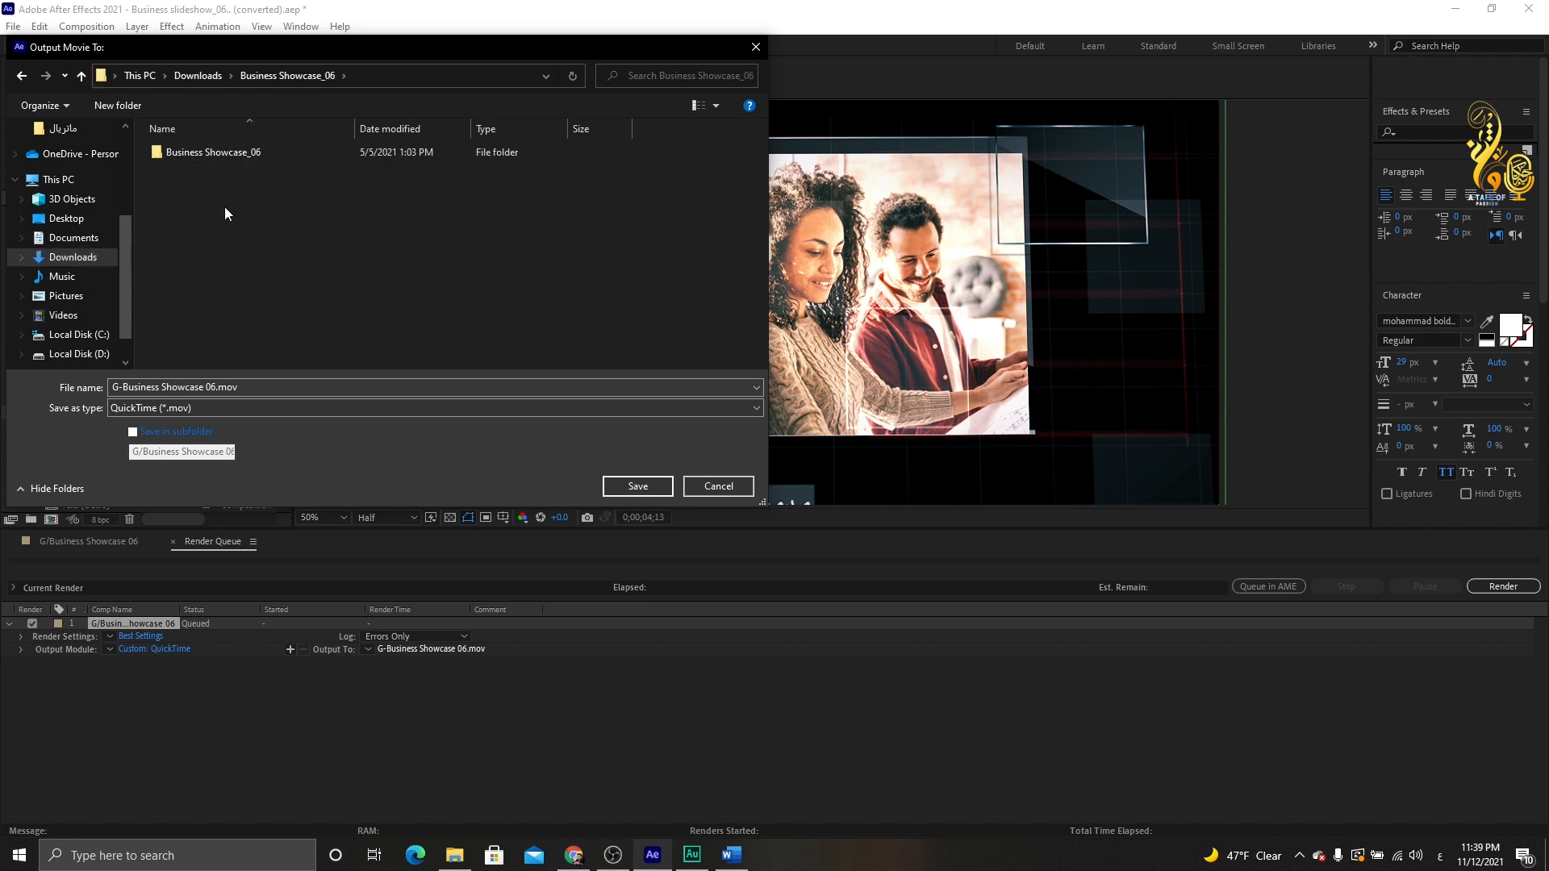
click(609, 484)
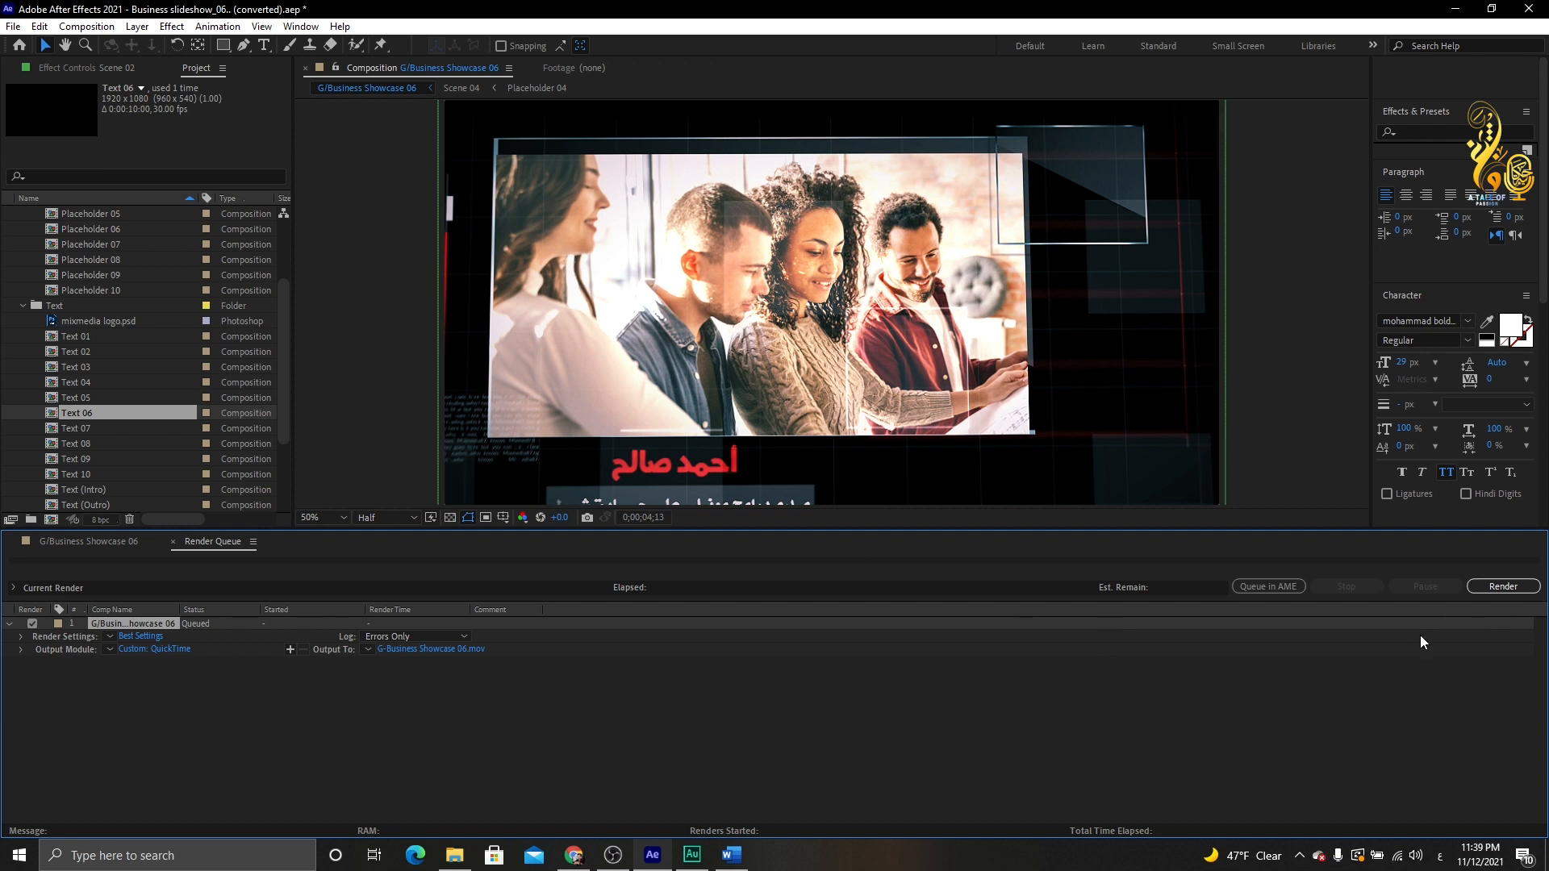
- Start rendering the Business Showcase 06 composition from the Render Queue
click(1498, 589)
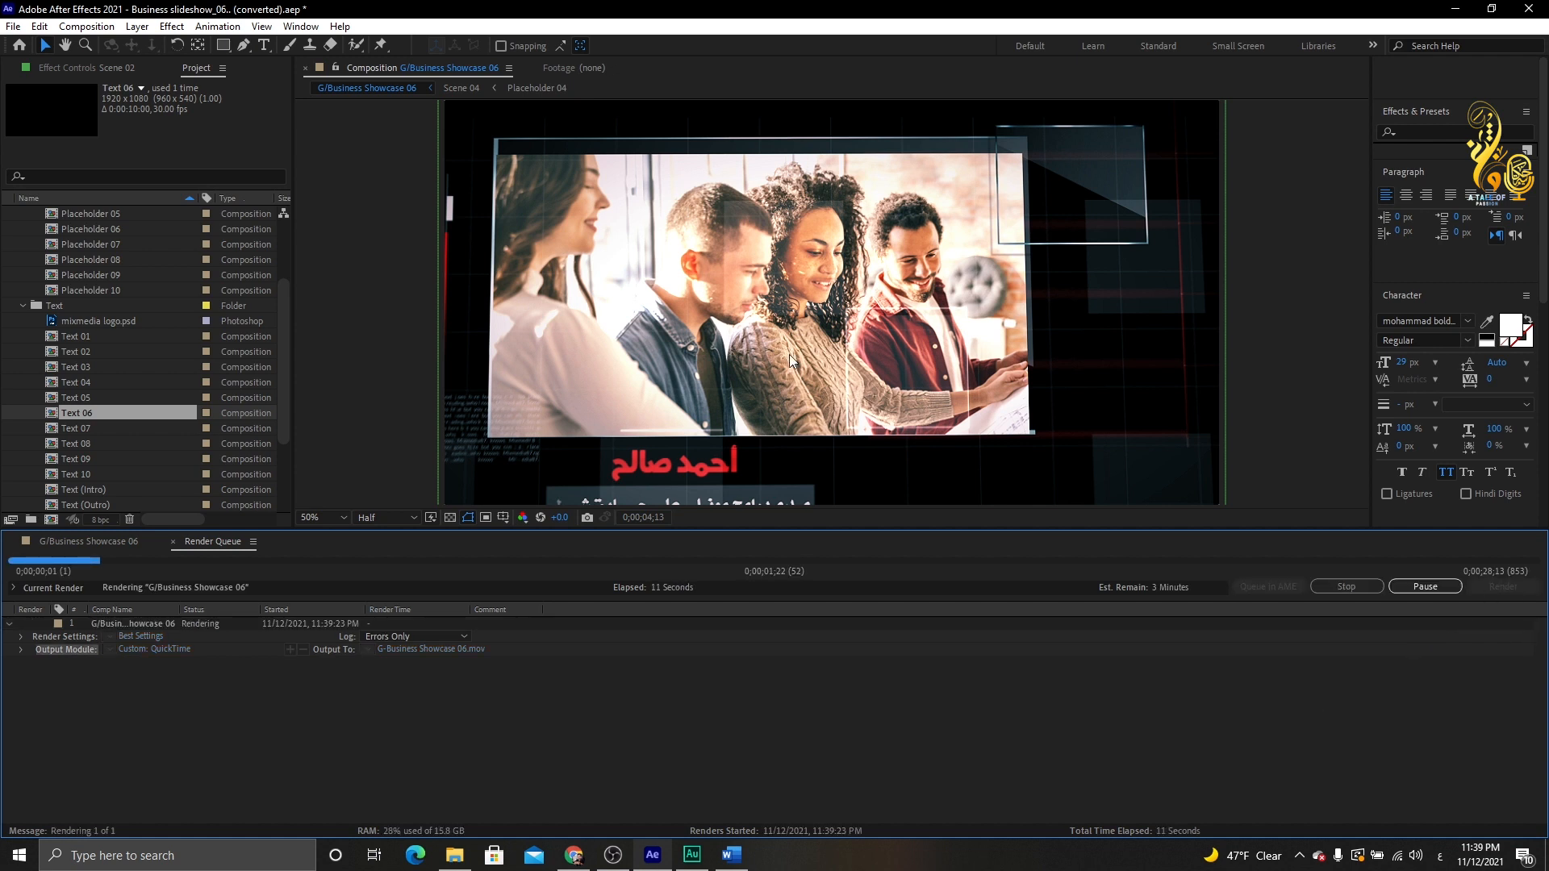